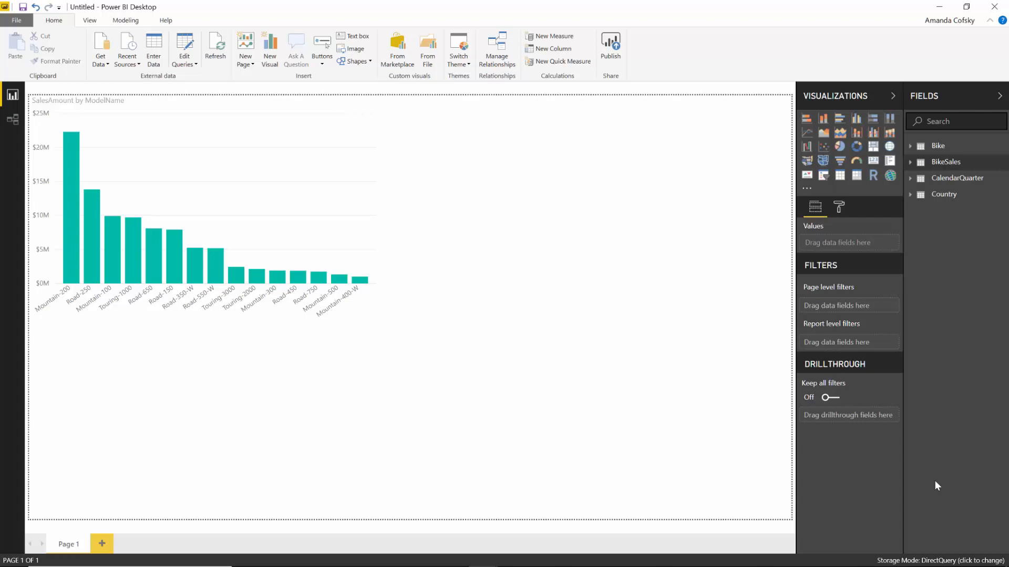
- Copy the ProductManagers table (A1:C61, three columns) in Excel, then return to Power BI
key(alt+Tab)
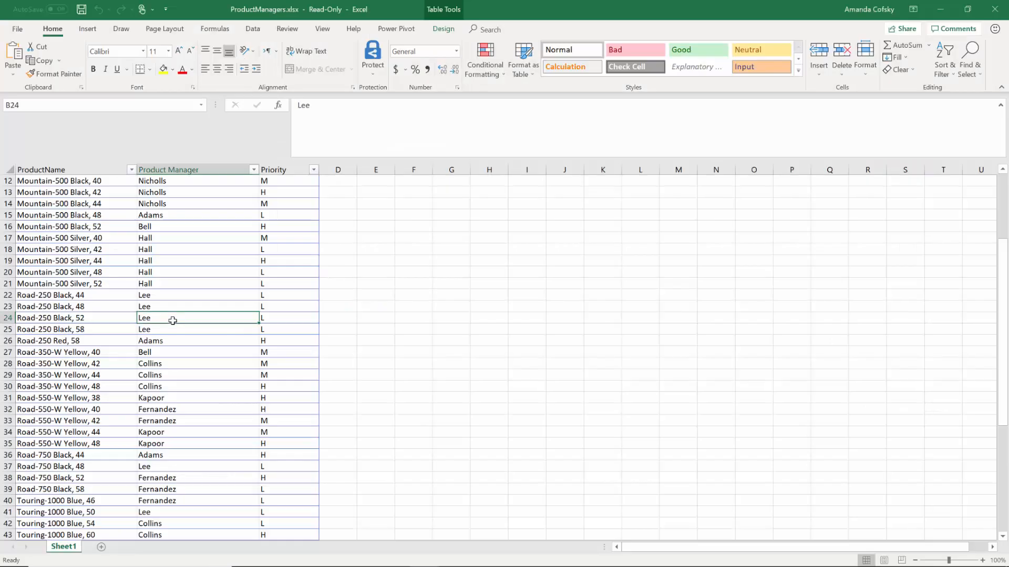
scroll(173, 320, up, 3)
scroll(172, 320, down, 15)
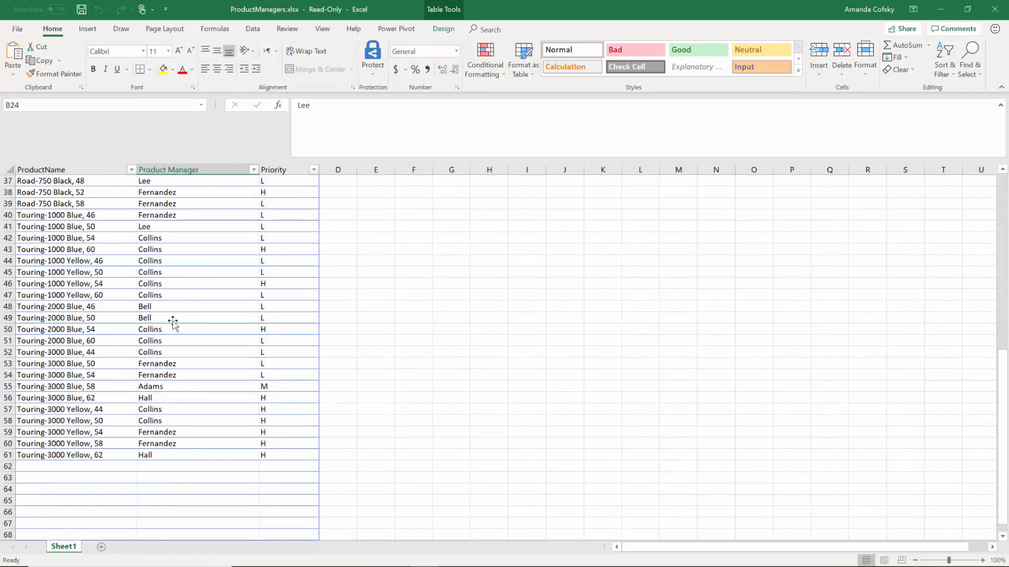
scroll(173, 320, up, 4)
click(227, 355)
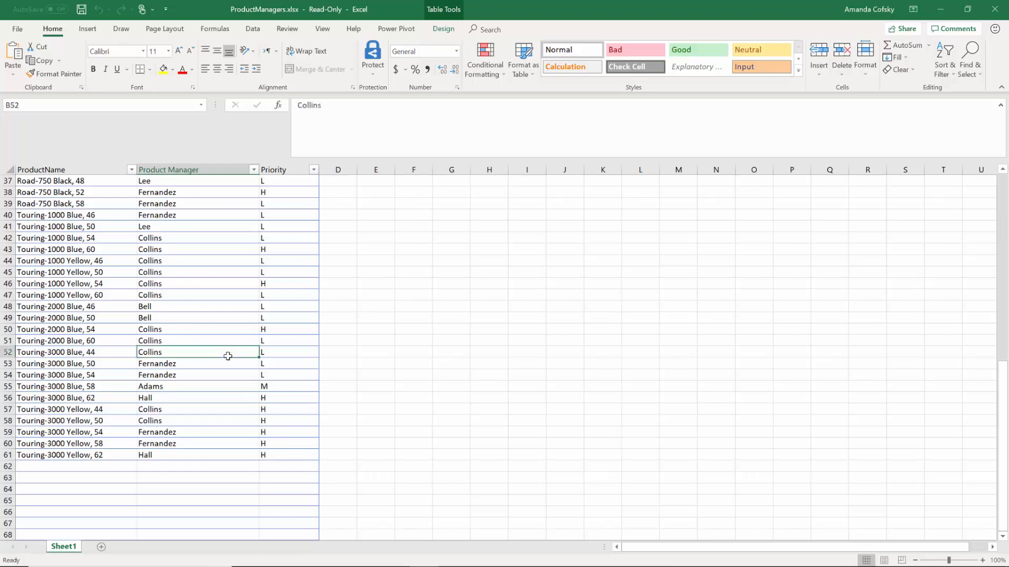
key(ctrl+a)
drag(284, 455, 79, 181)
key(ctrl+c)
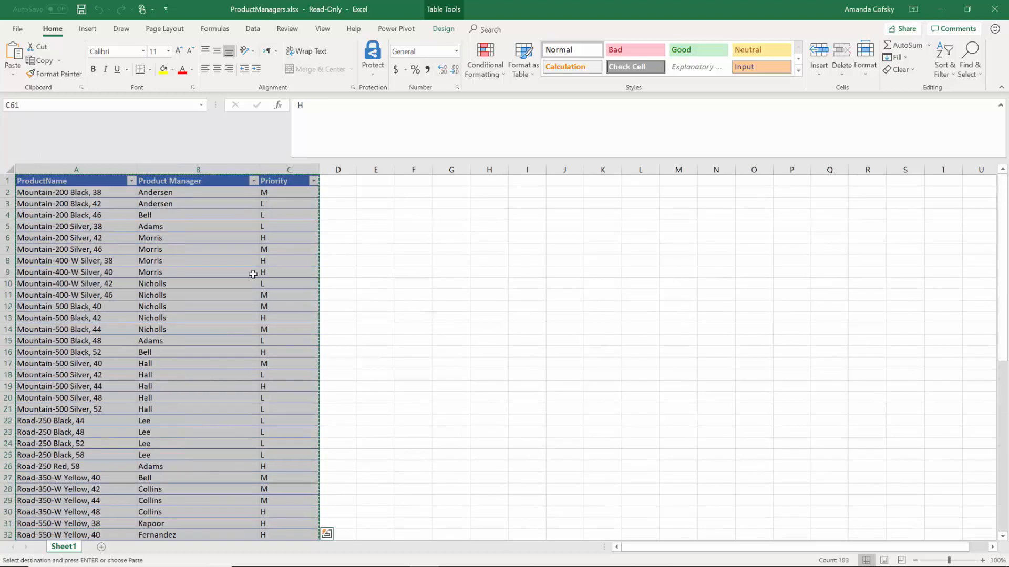
key(alt+Tab)
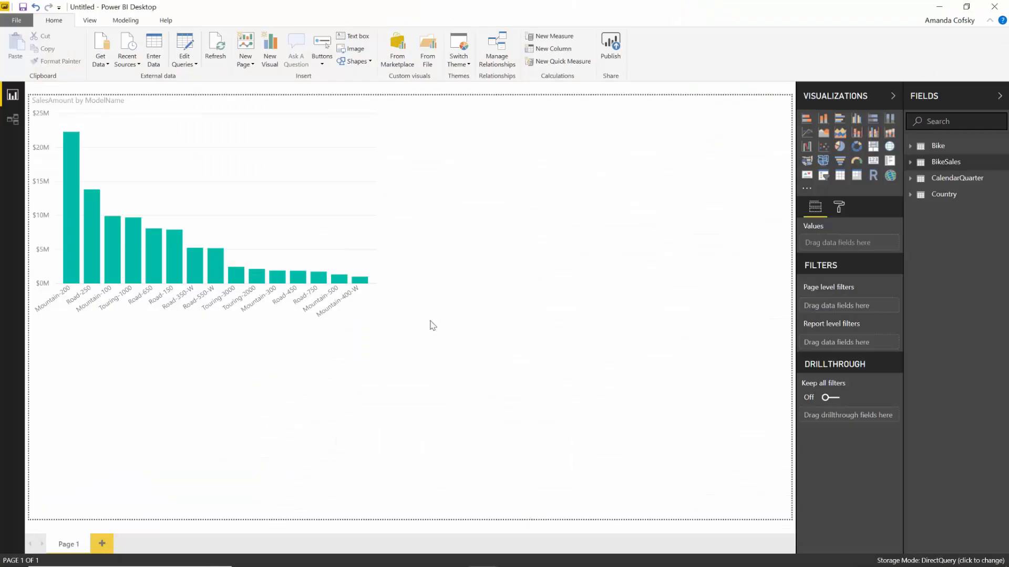
- Paste the copied data into a new Enter Data table named 'Product Manager' and load it
click(151, 51)
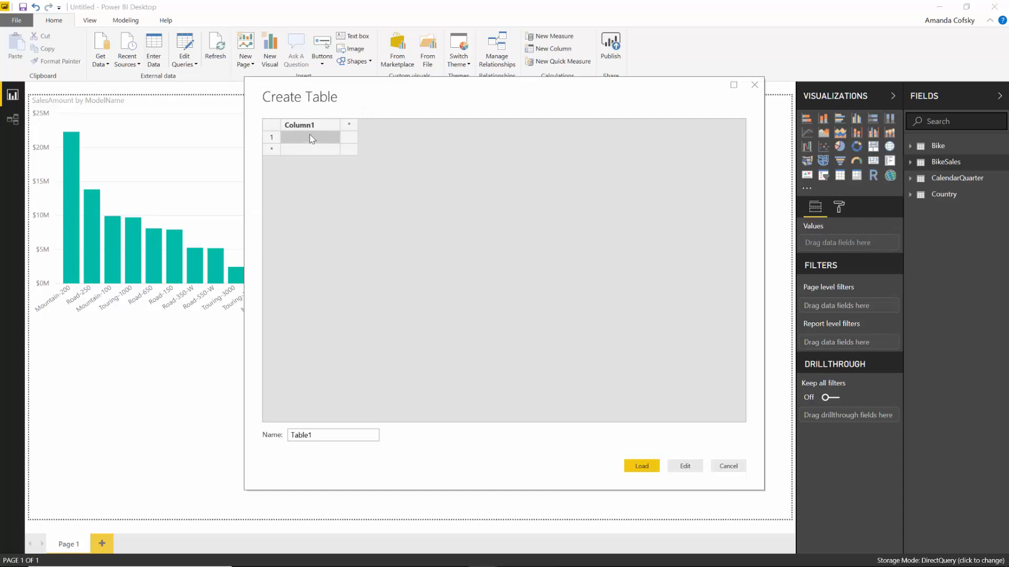
key(ctrl+v)
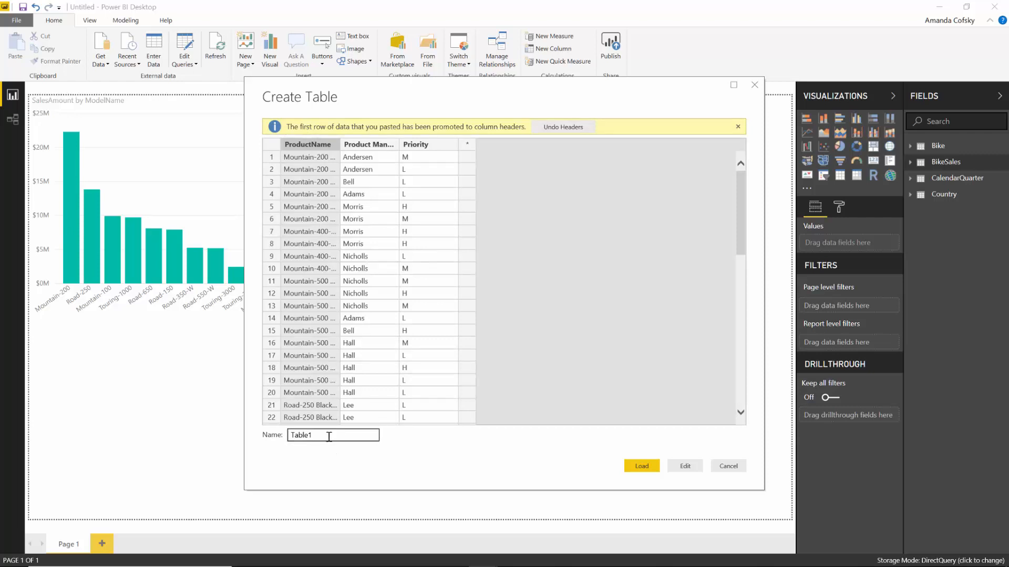
drag(331, 438, 292, 437)
text(Produc)
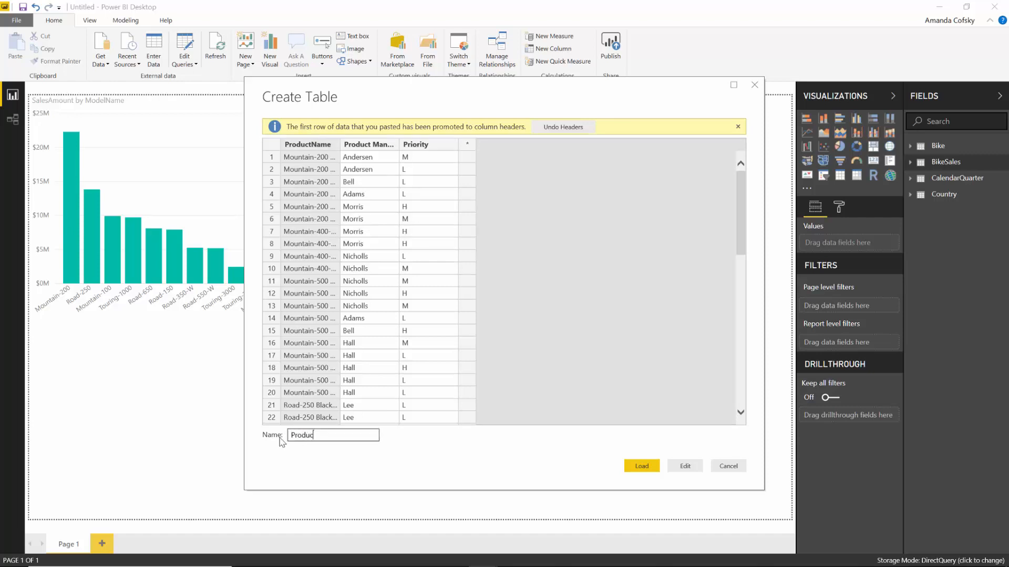
text(t Manager)
click(641, 466)
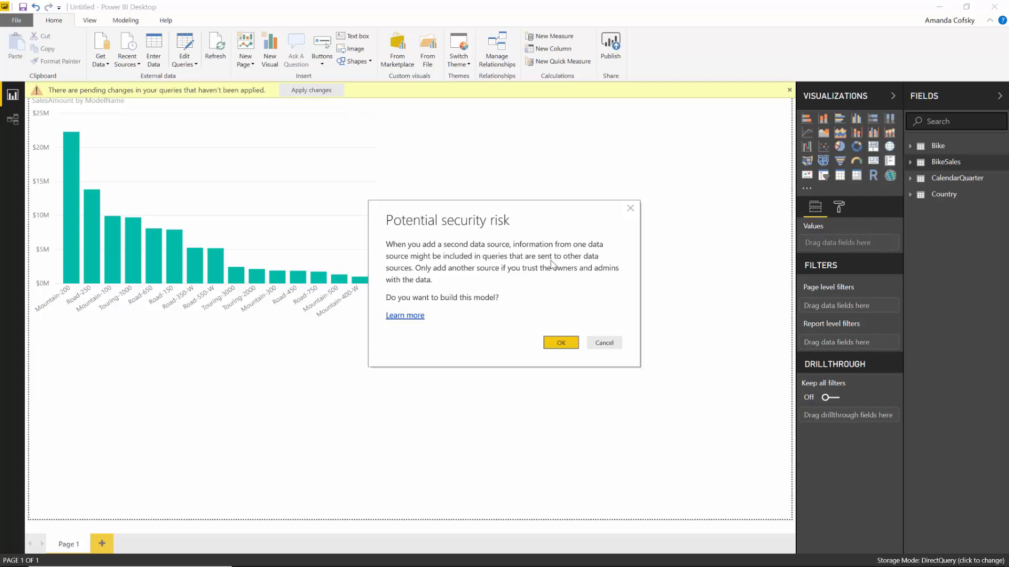
- Accept the Potential security risk warning so the model builds with the second data source
click(558, 345)
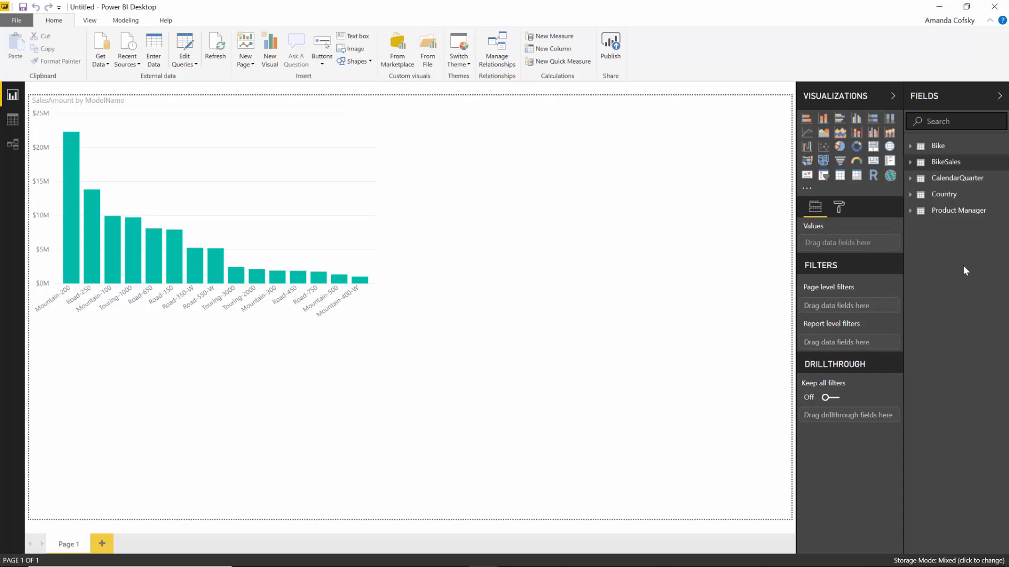
- Check the Fields pane tables' storage mode cards, now showing Mixed for all five tables
mouse_move(946, 216)
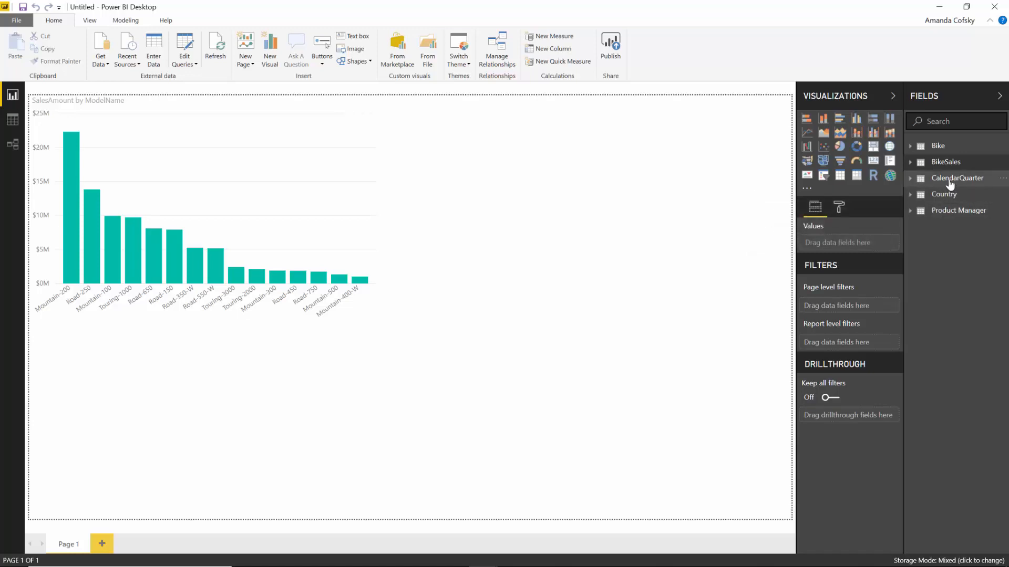
mouse_move(949, 183)
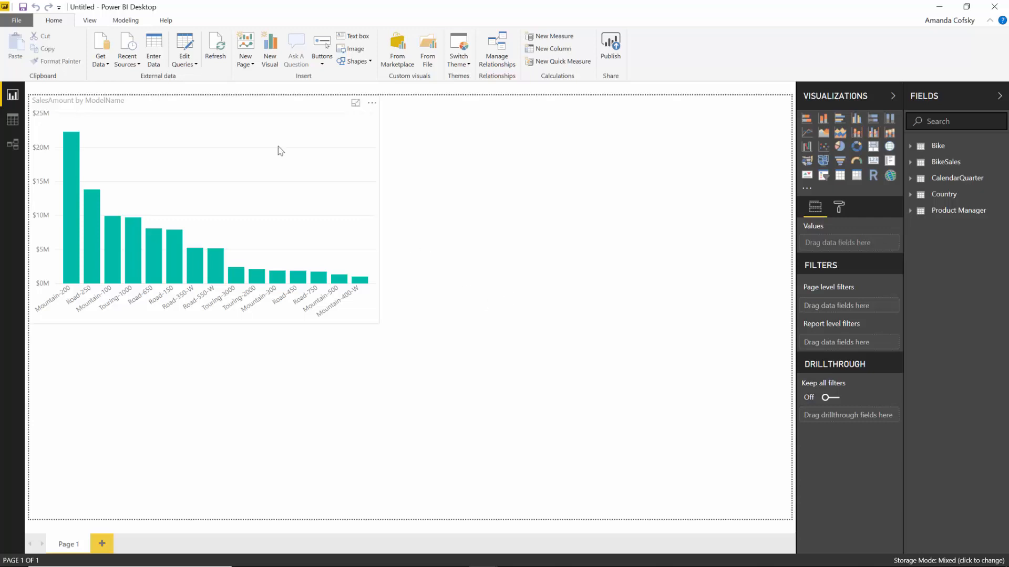
- Connect to the pasted SQL Server in DirectQuery mode
click(105, 57)
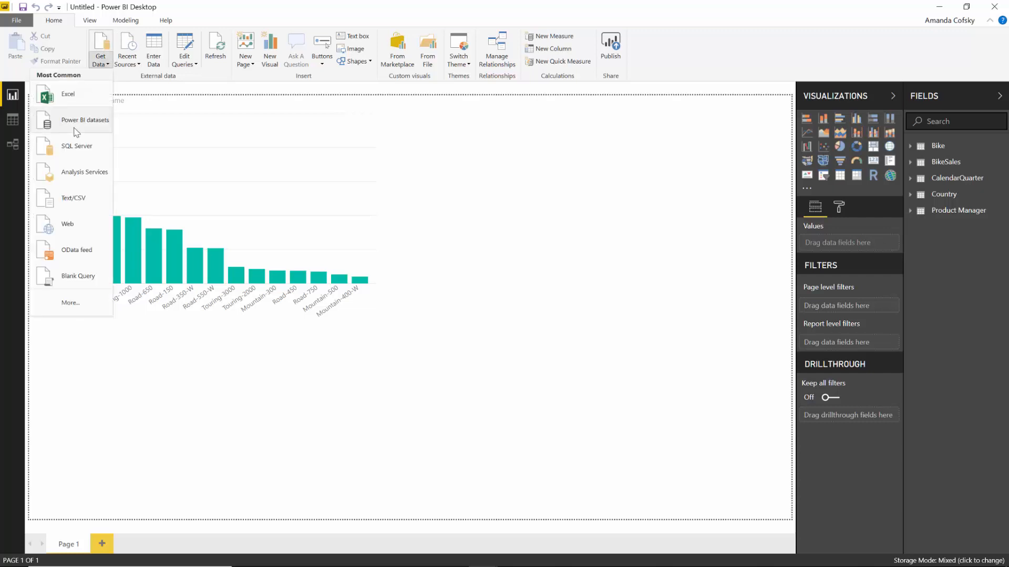
click(87, 148)
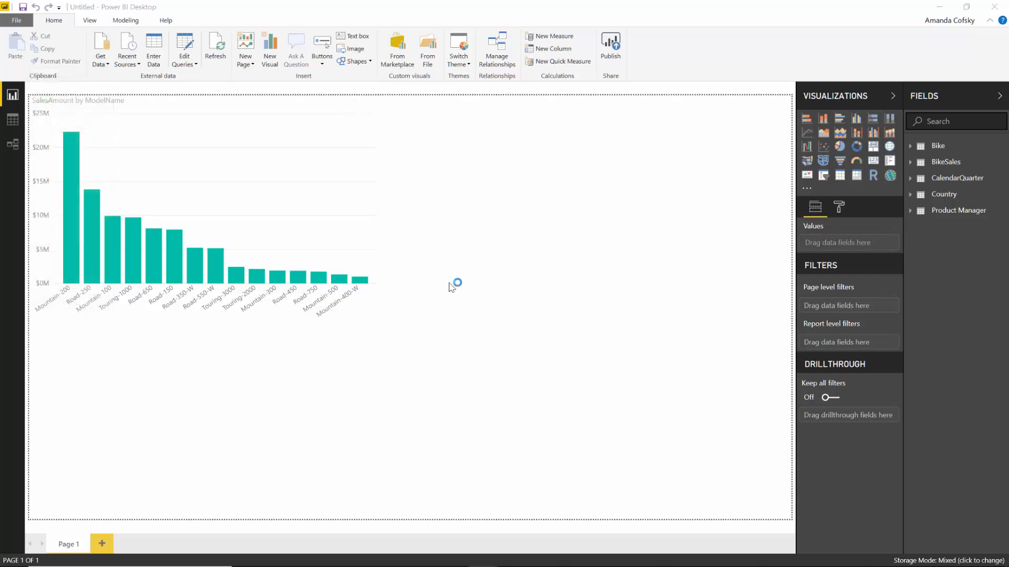
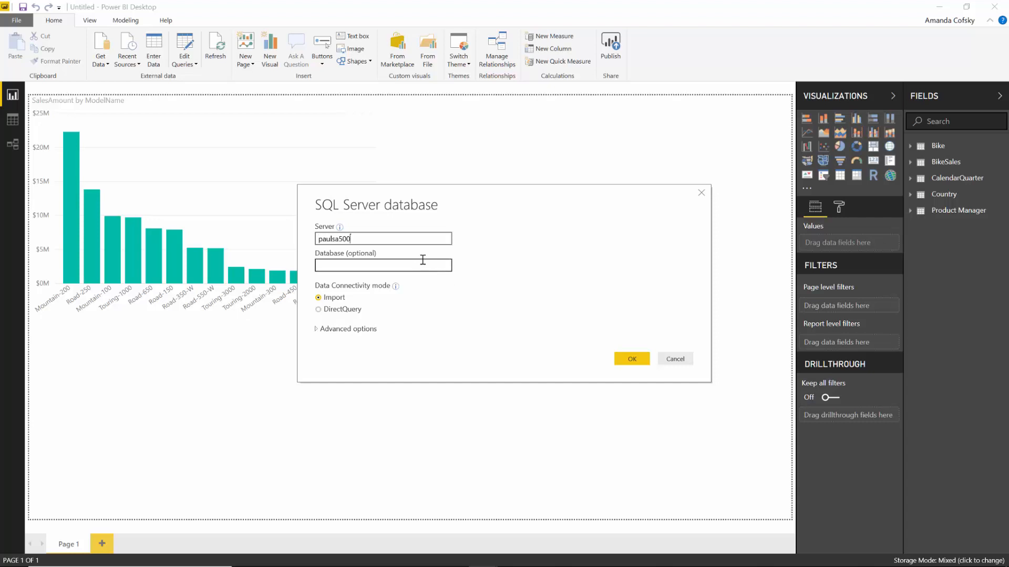
click(344, 310)
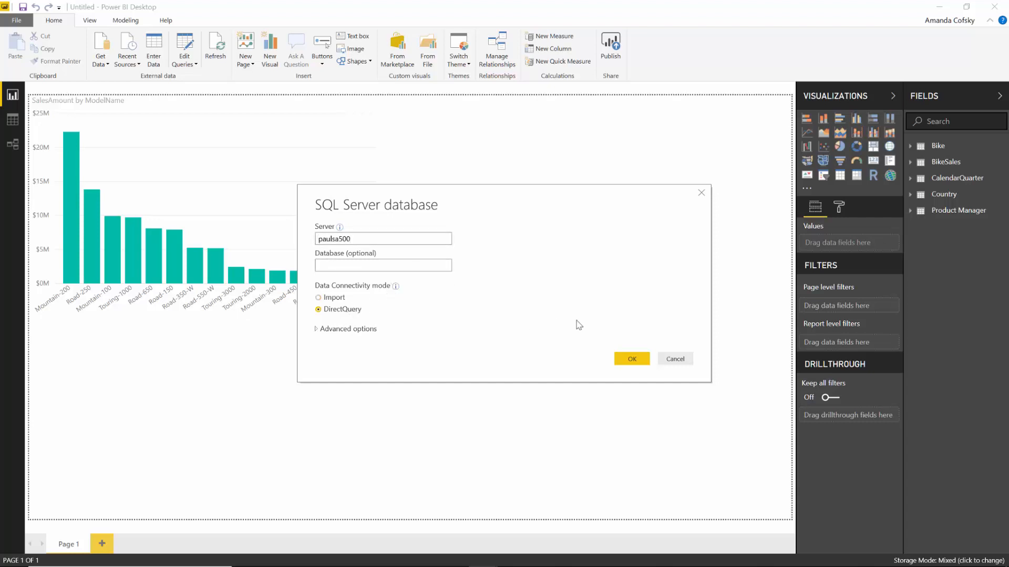
click(629, 359)
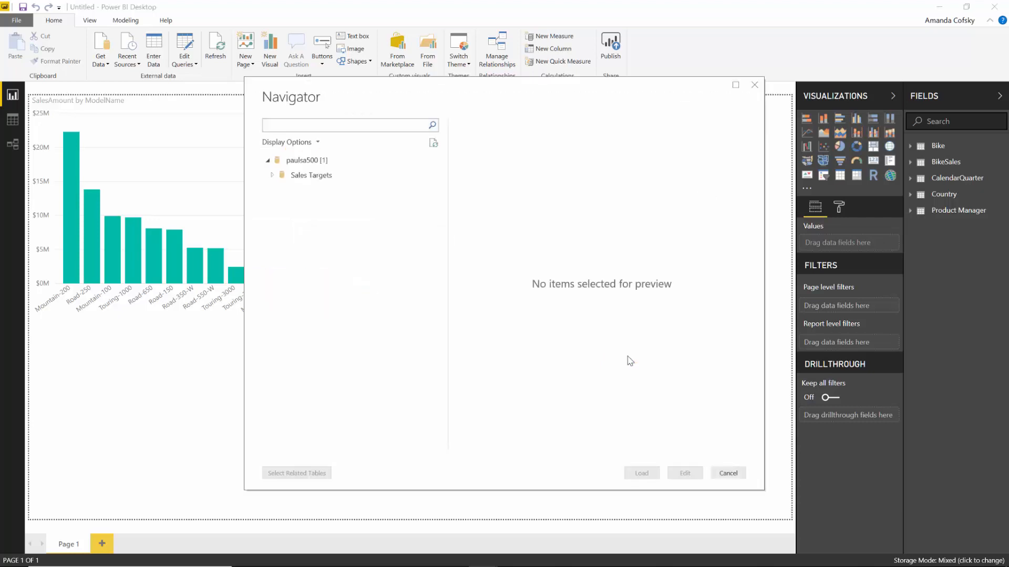
- Load the SalesTargets table from the Sales Targets database into the model
click(271, 175)
click(285, 190)
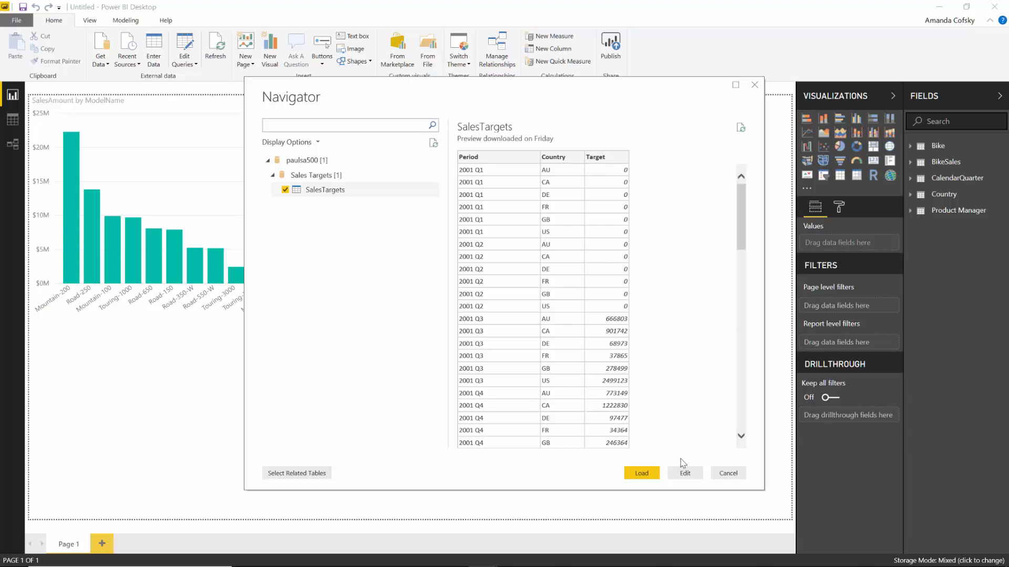
click(642, 473)
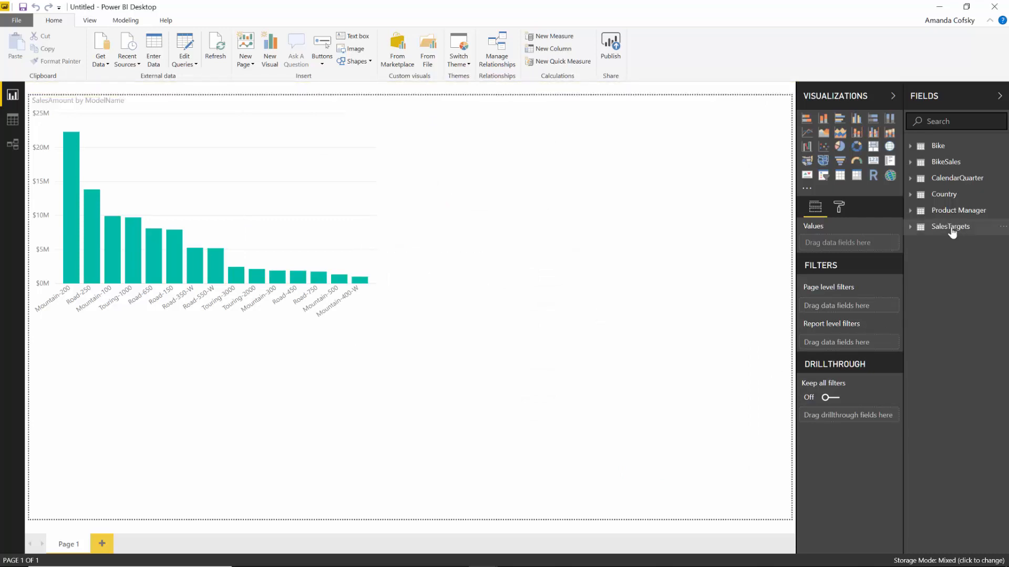
mouse_move(953, 232)
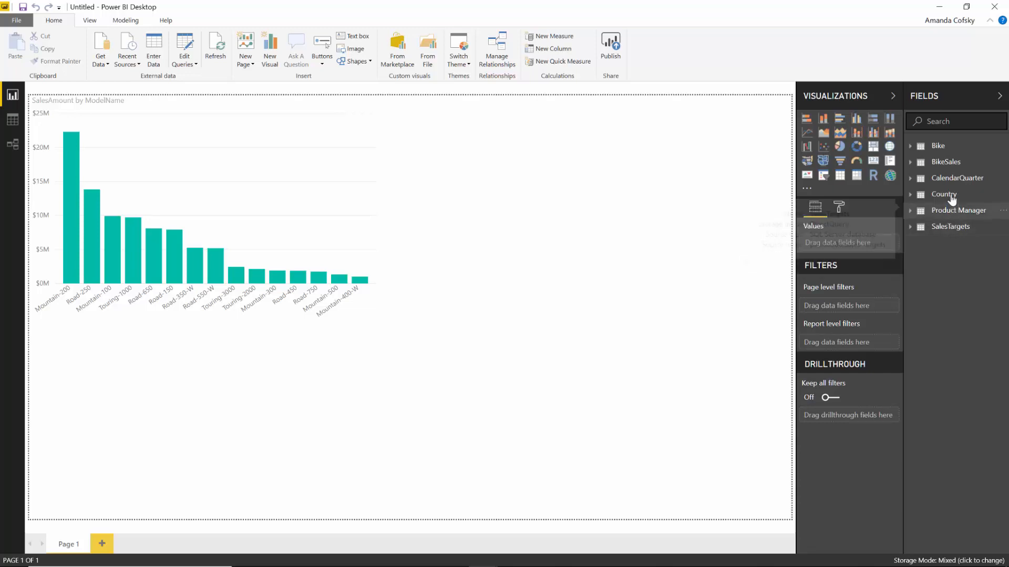
mouse_move(951, 200)
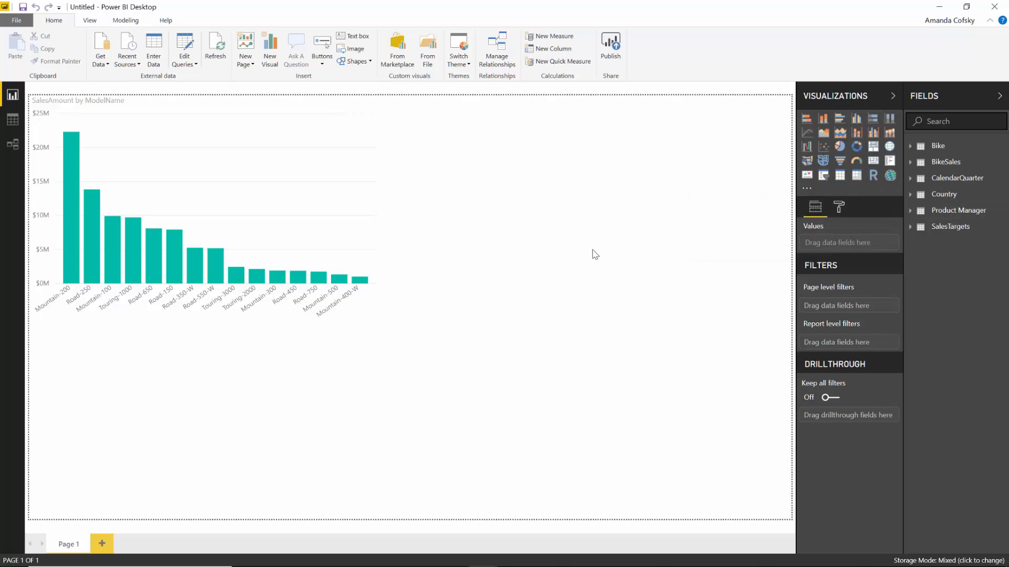
- In Model view, rearrange the tables and drag BikeSales CountryCode onto SalesTargets Country
click(13, 144)
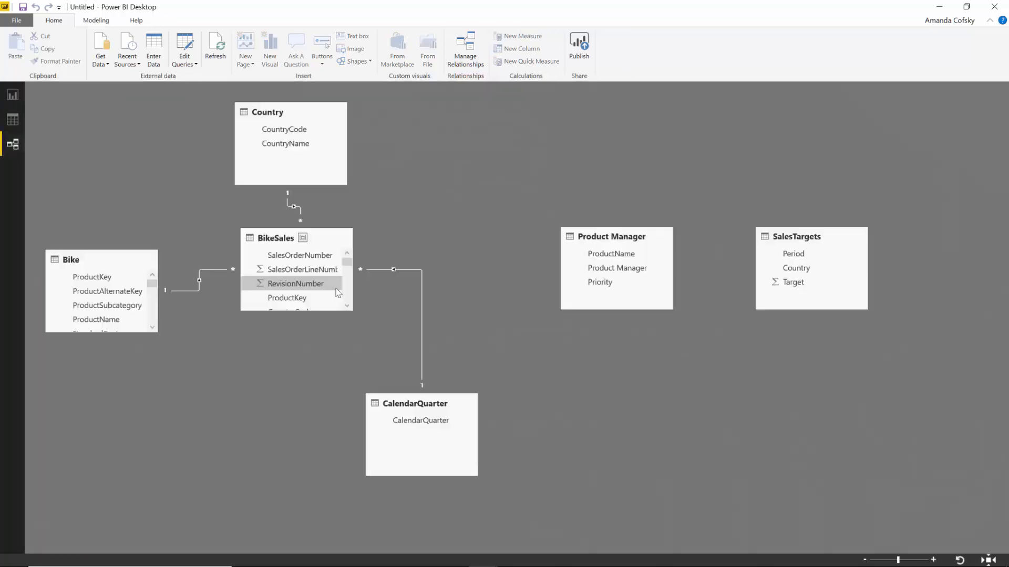
drag(605, 243, 476, 151)
drag(803, 245, 547, 265)
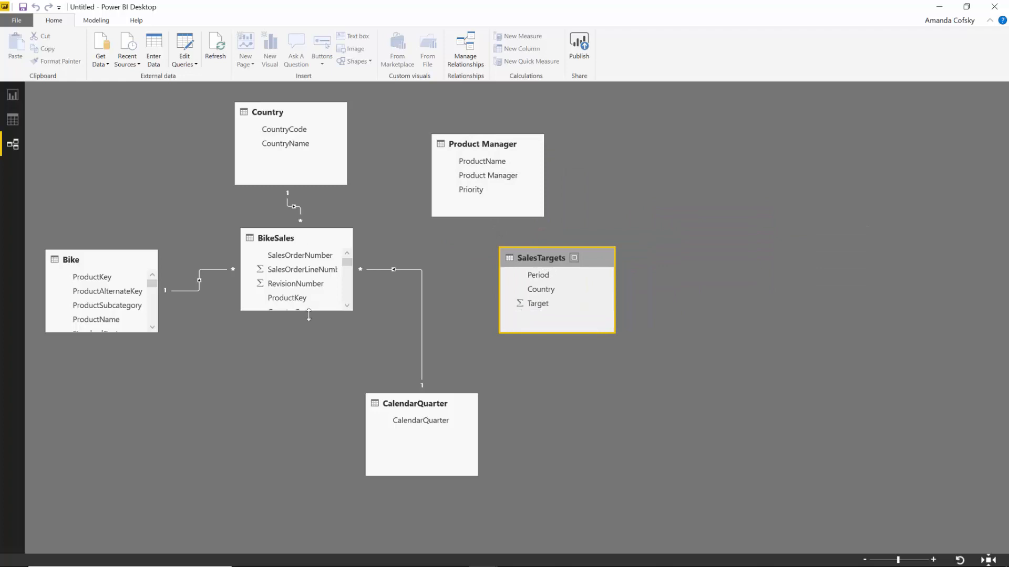
drag(309, 315, 261, 497)
drag(305, 311, 543, 292)
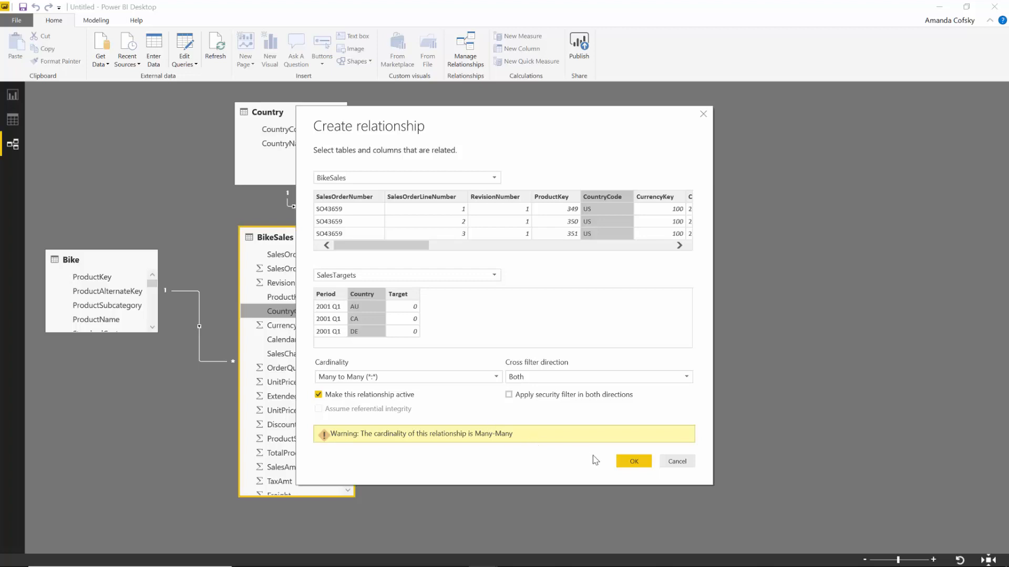
- Confirm the many-to-many BikeSales CountryCode–SalesTargets Country relationship
click(634, 462)
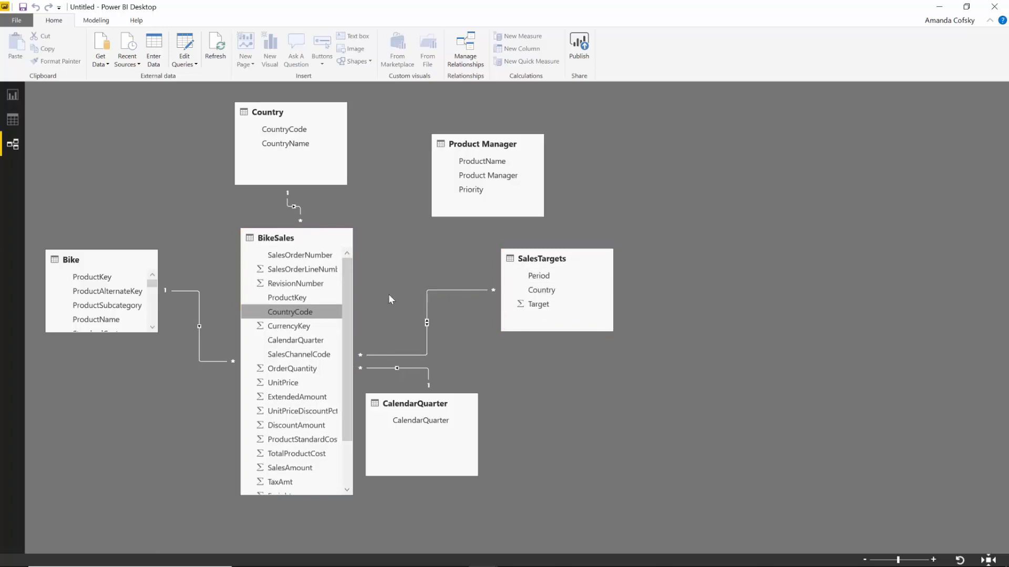
drag(474, 146, 429, 158)
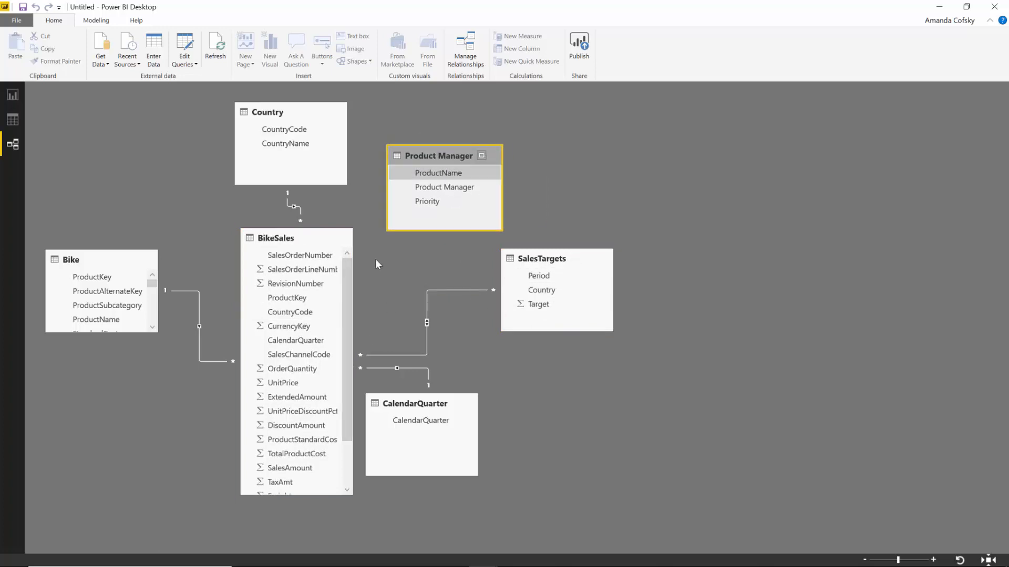
scroll(296, 394, down, 2)
scroll(315, 326, up, 2)
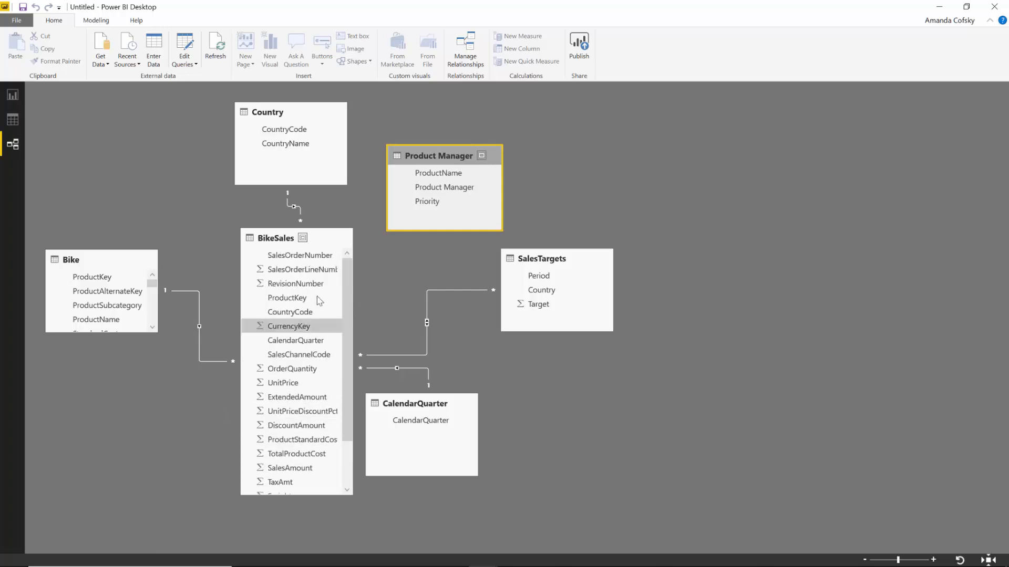
- Link Bike's ProductName to Product Manager's ProductName as a many-to-many relationship
click(317, 297)
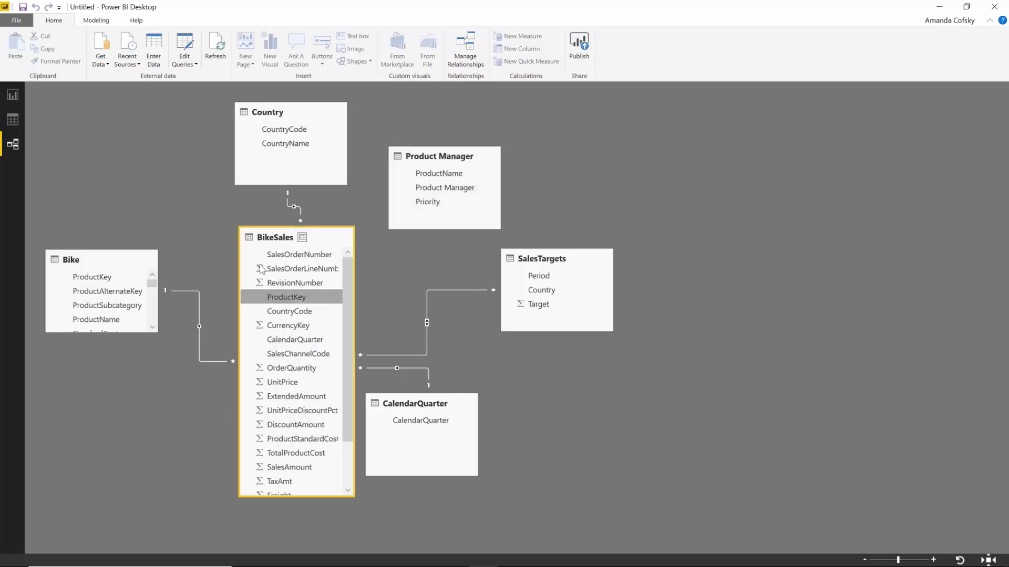
drag(89, 332, 90, 451)
drag(97, 319, 425, 178)
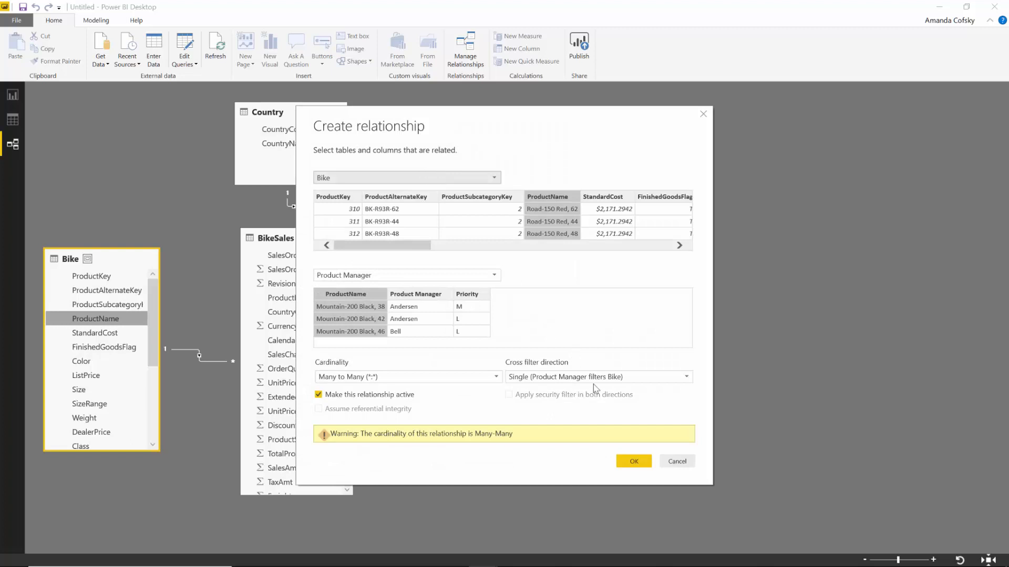
click(633, 461)
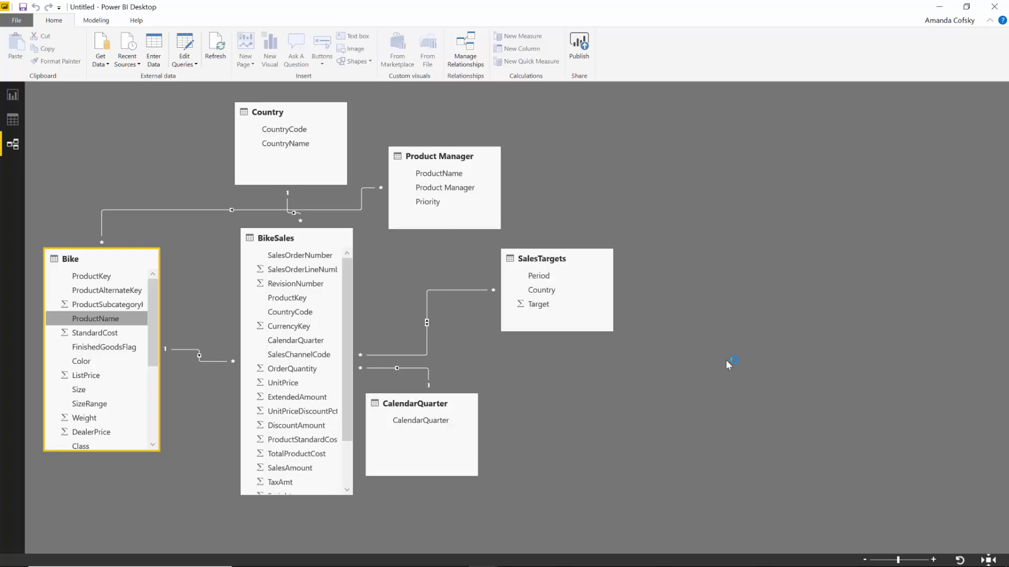
click(104, 146)
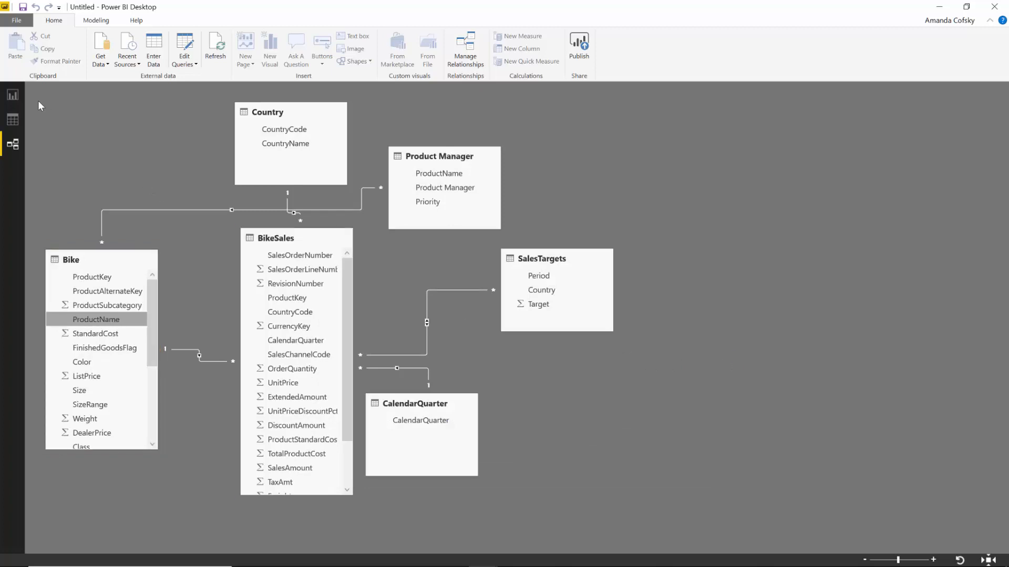
- Build a Target by CountryName chart on the right side of the report page
click(13, 95)
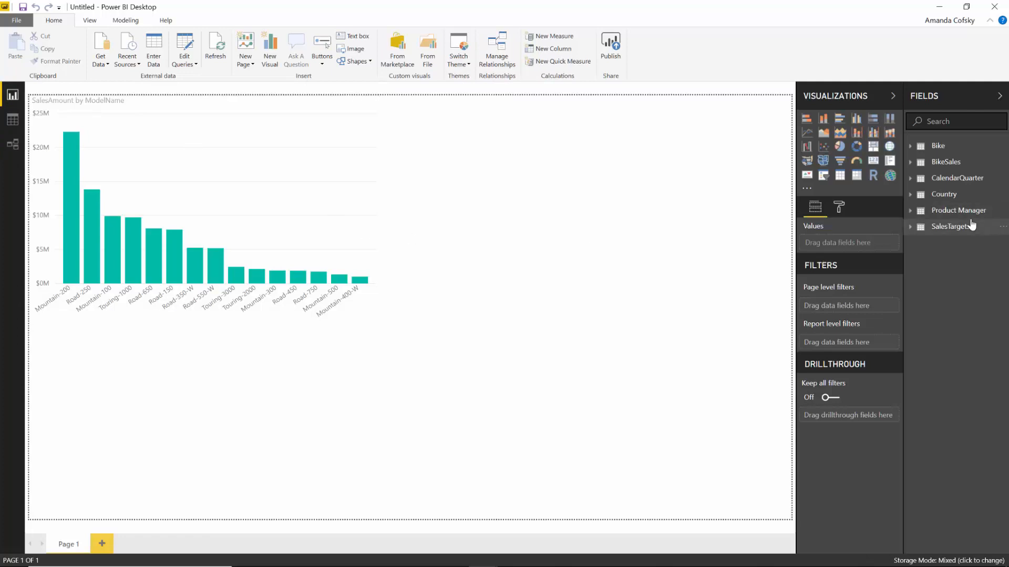
click(915, 232)
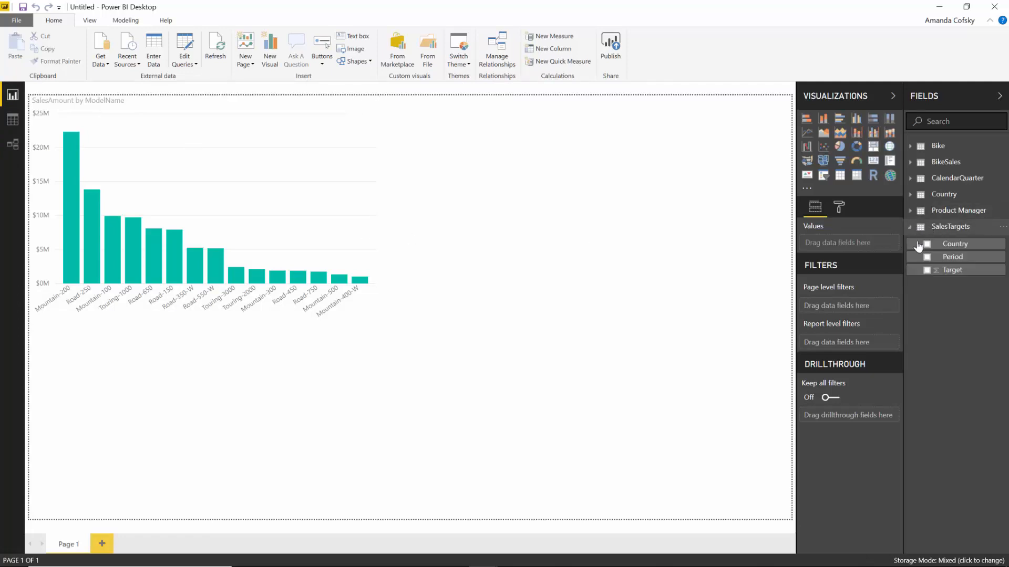
click(926, 271)
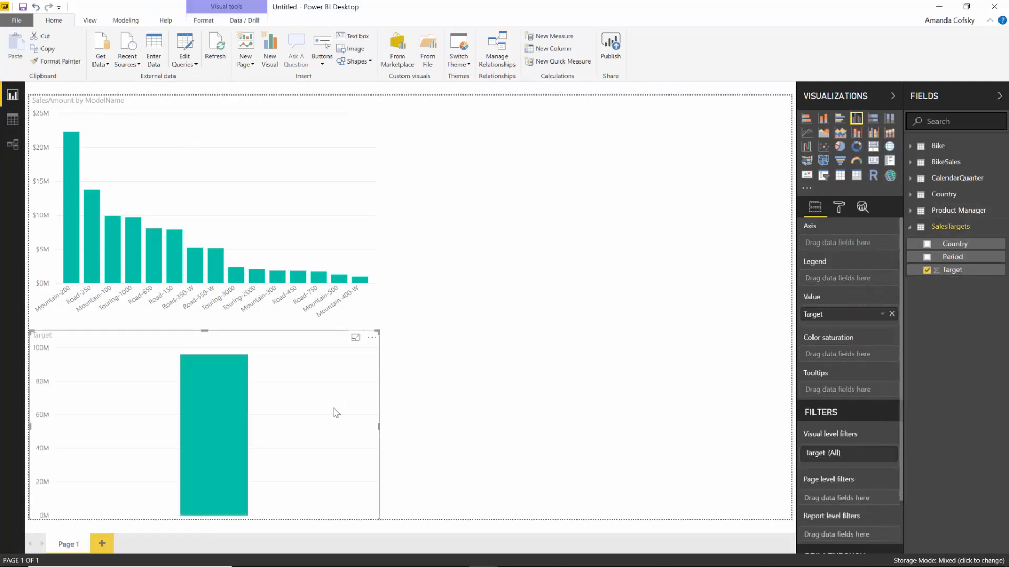
drag(333, 412, 783, 258)
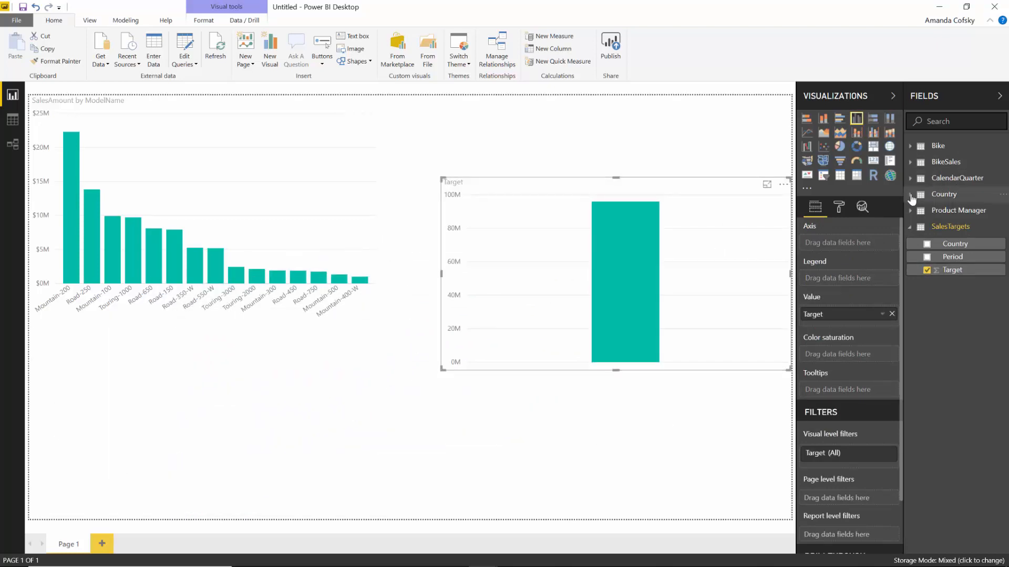
click(935, 195)
click(935, 225)
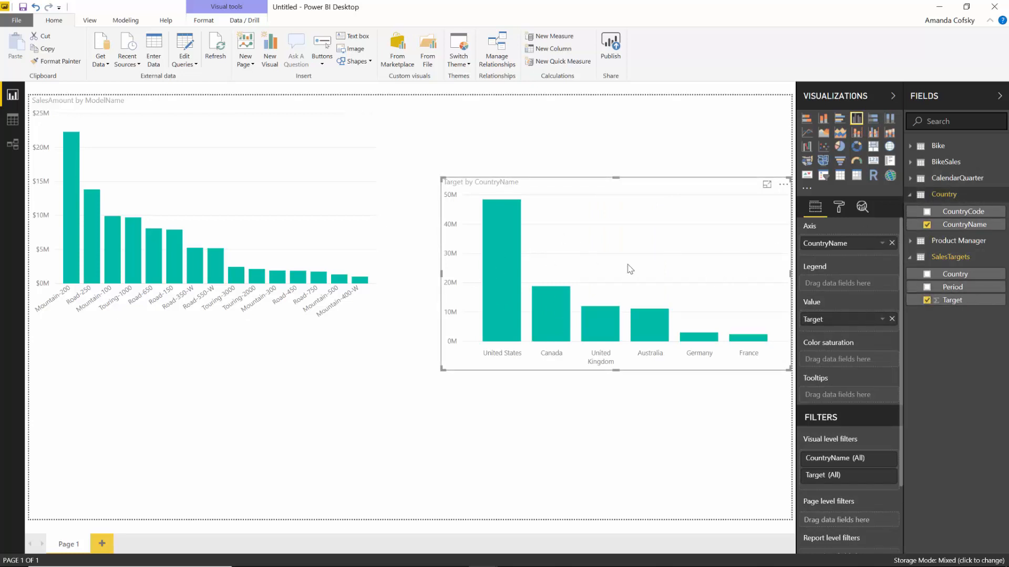
- Cross-highlight United States and Canada, and try Product Manager in the legend before removing it
click(495, 264)
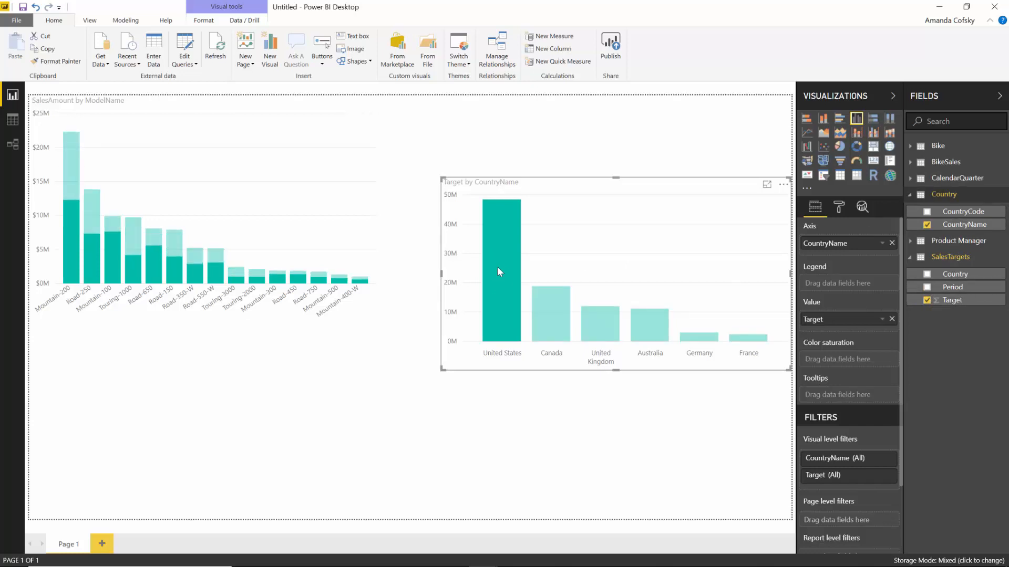
click(551, 314)
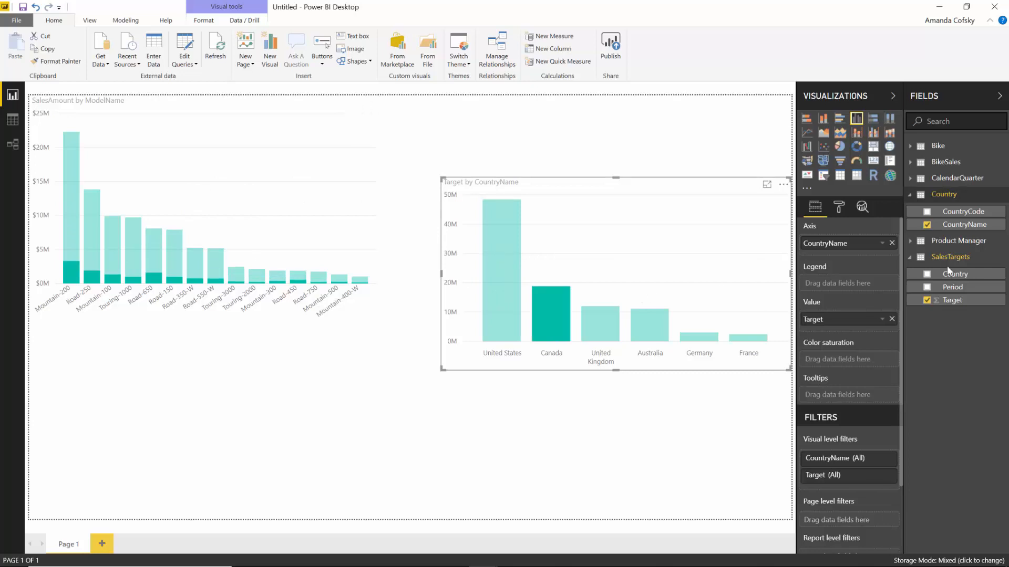
click(911, 241)
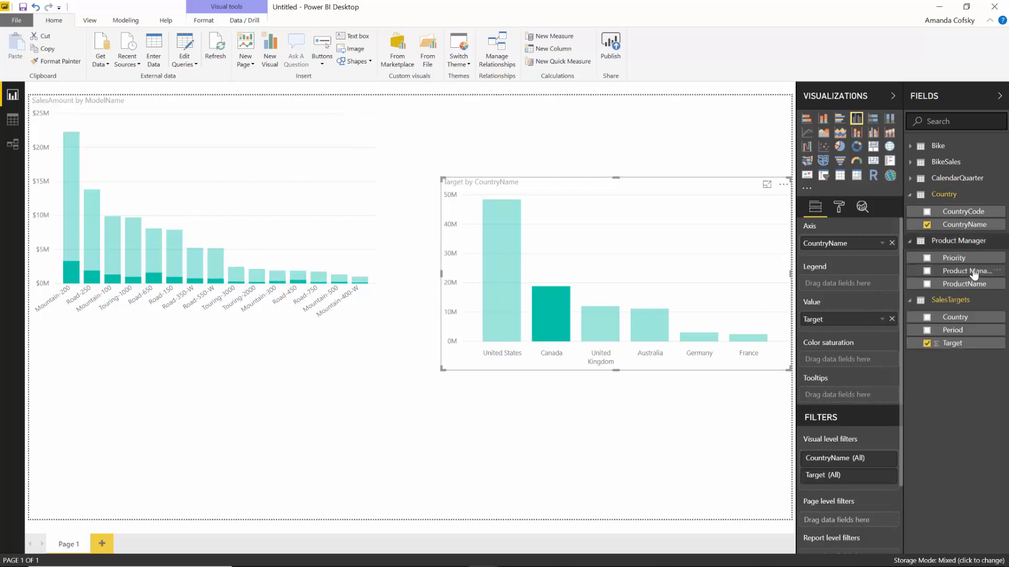
drag(966, 271, 858, 286)
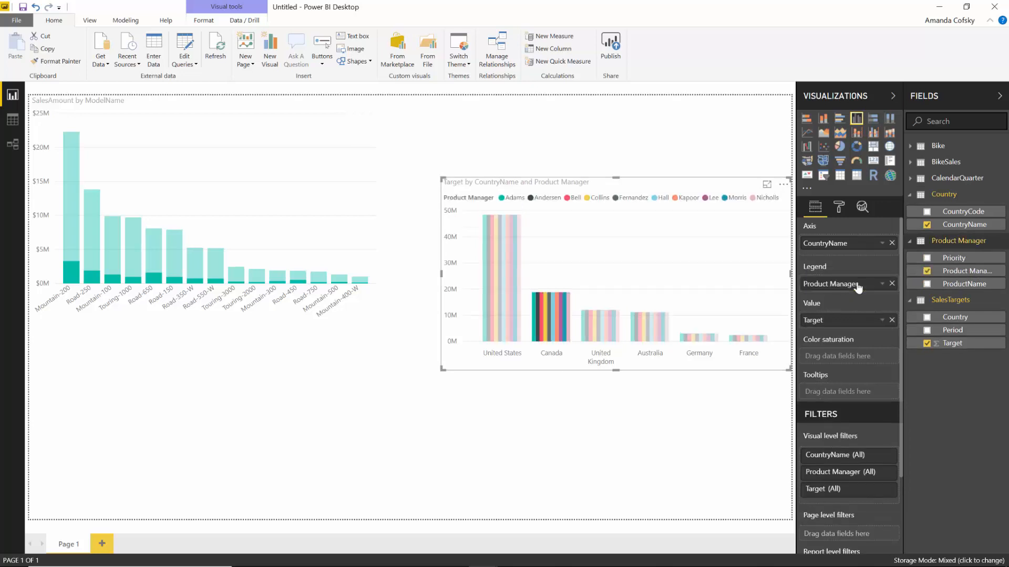
click(892, 285)
click(538, 311)
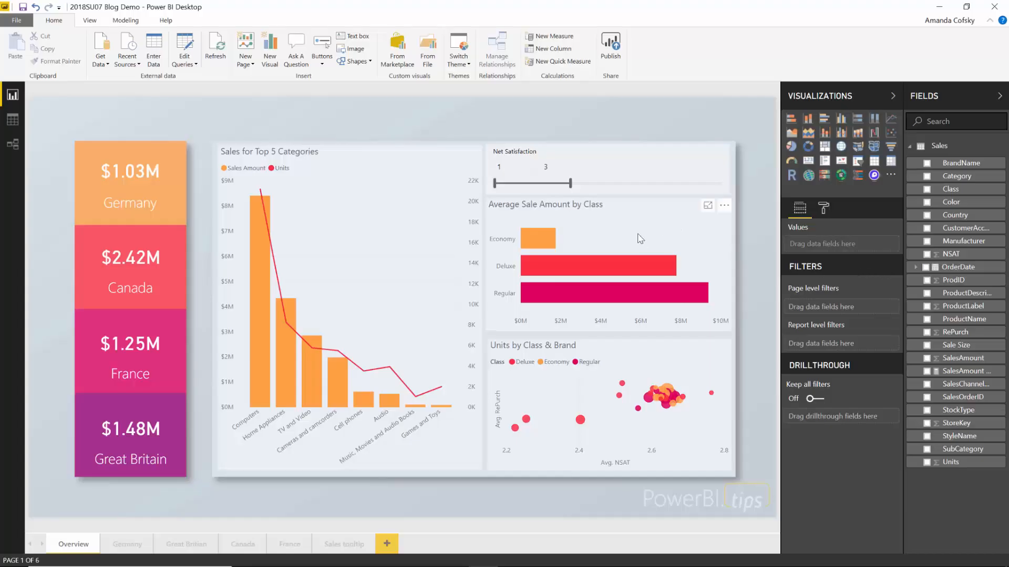
- Move the Average Sale Amount by Class chart up, then back below the Net Satisfaction slicer
click(640, 238)
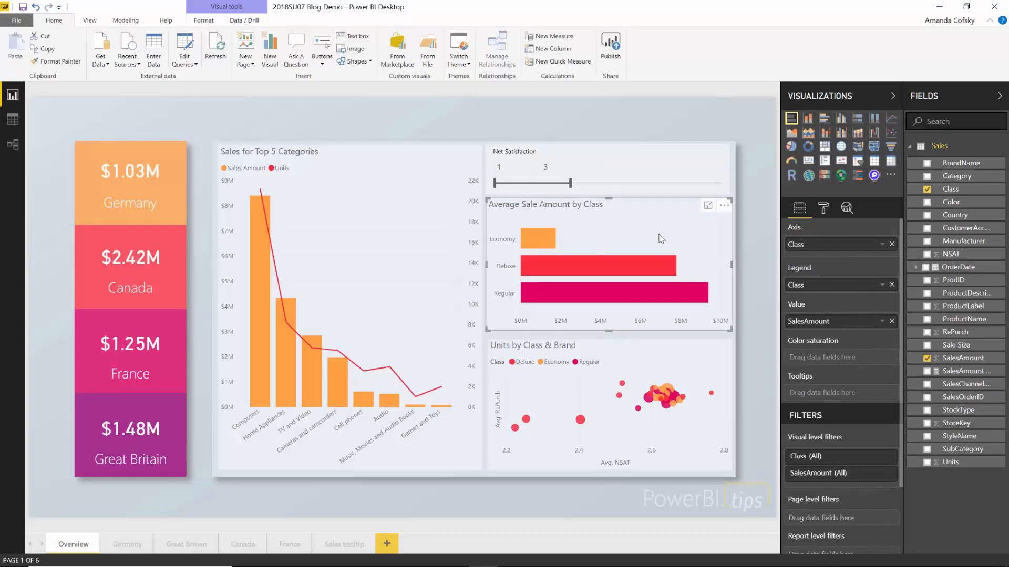
drag(655, 235, 657, 124)
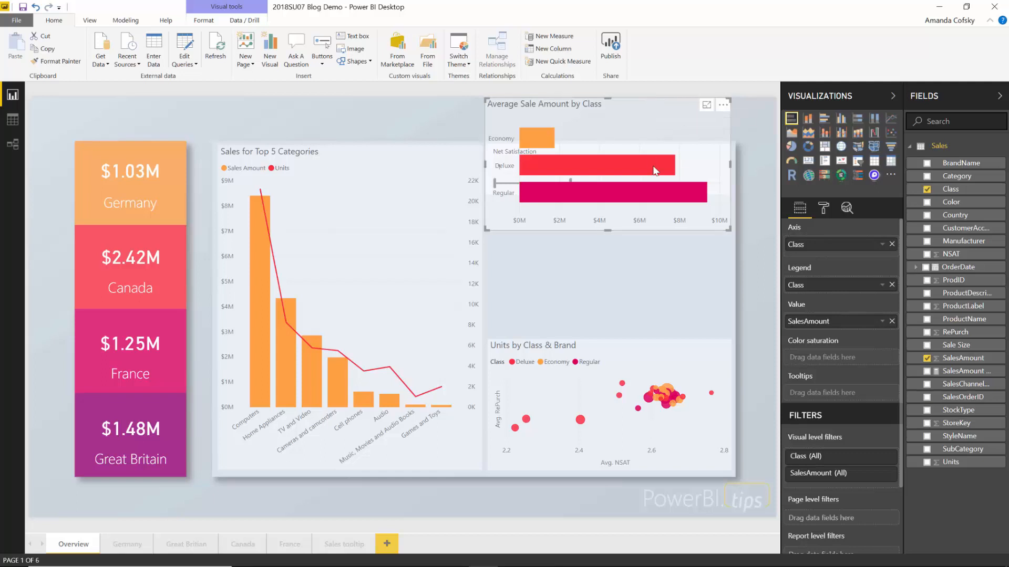
click(563, 326)
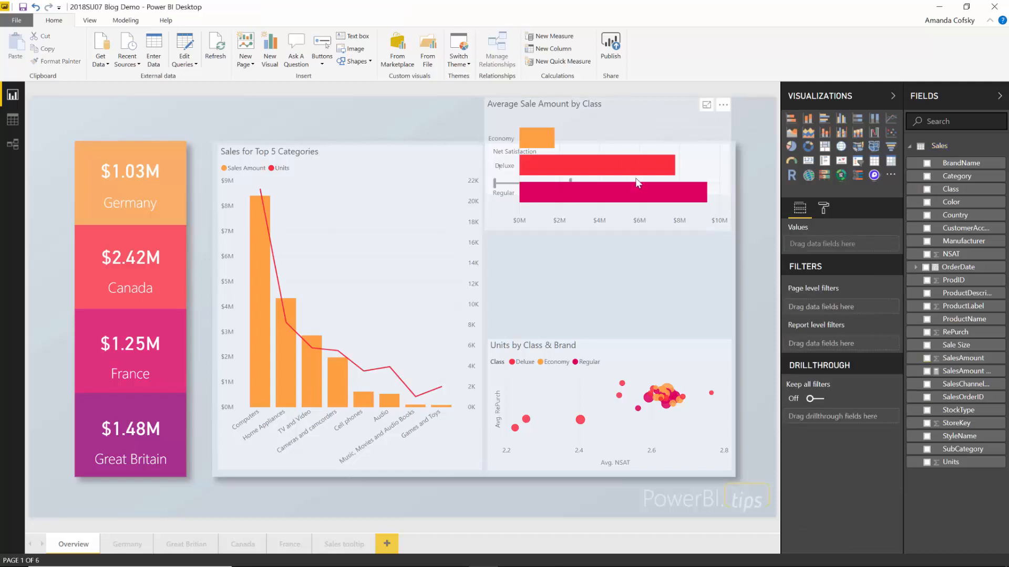
click(620, 103)
drag(620, 103, 618, 209)
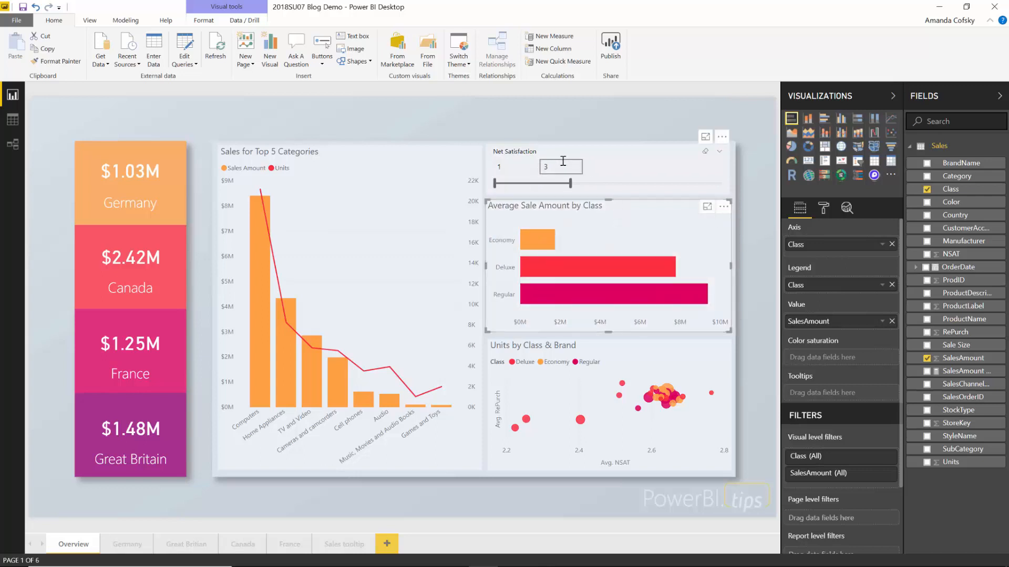
- Move the Net Satisfaction slicer higher, then undo the move with Ctrl+Z
click(643, 163)
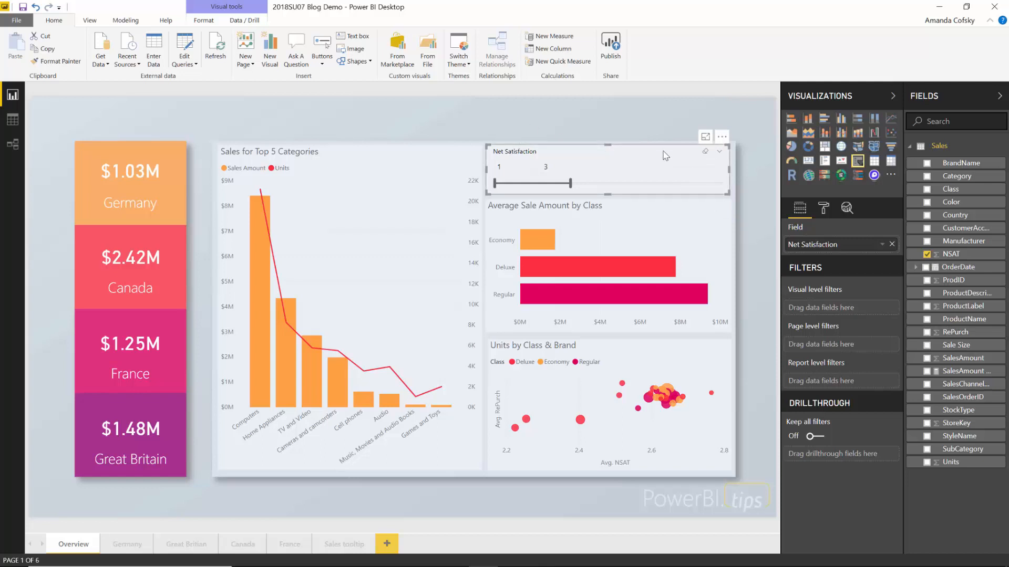
drag(664, 149, 663, 93)
click(664, 88)
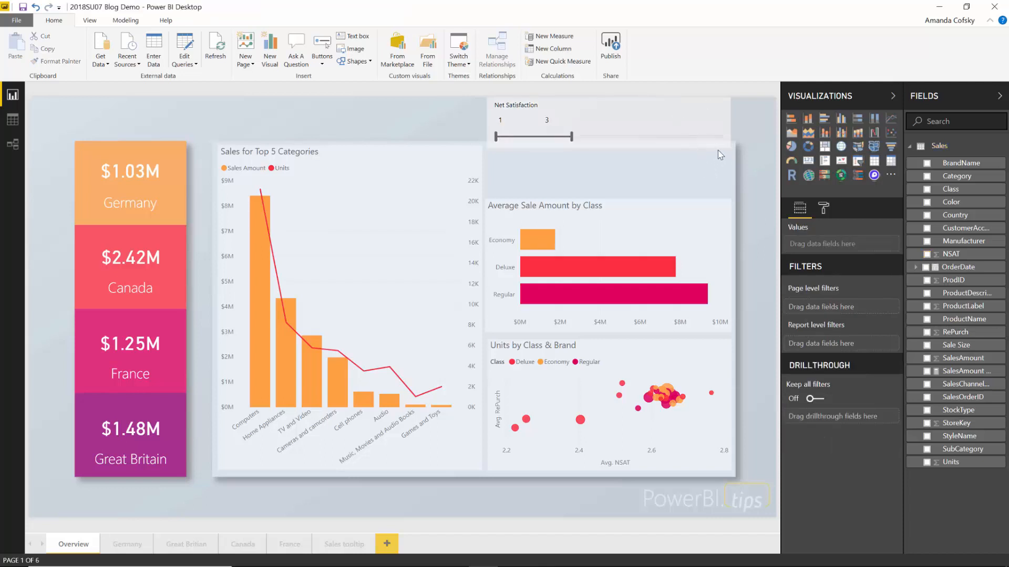
click(711, 129)
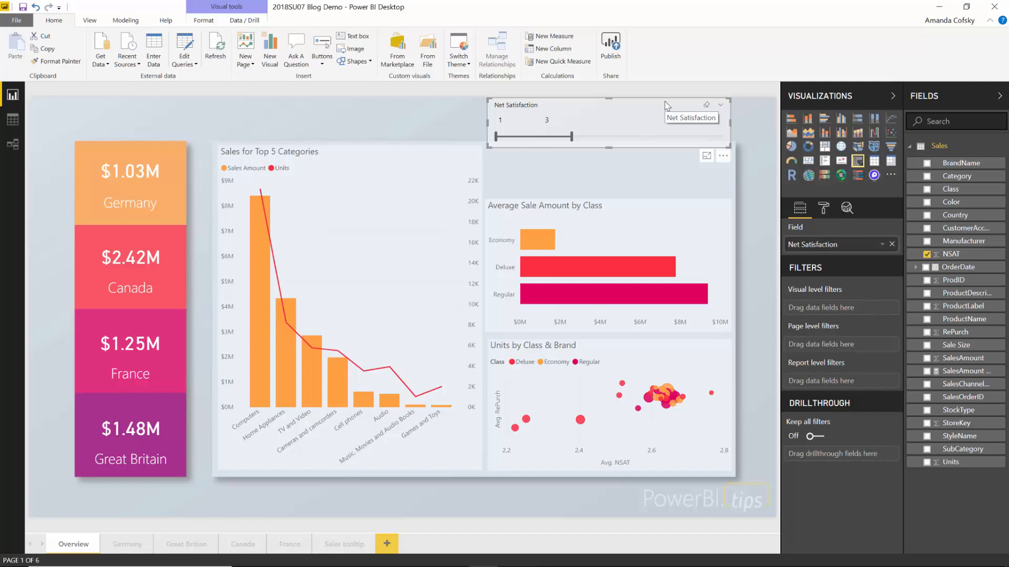
key(ctrl+z)
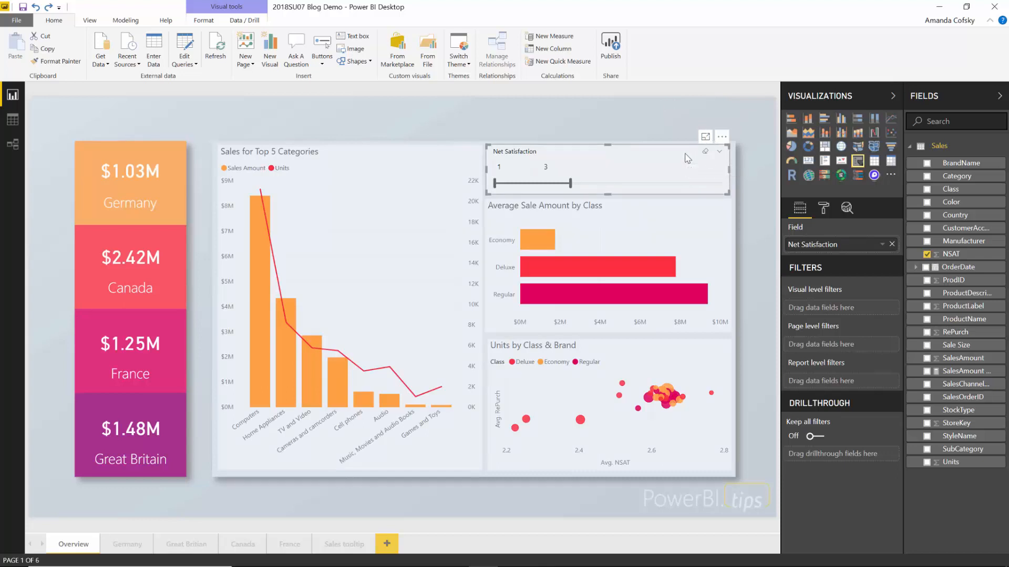
- In the Visual header format settings, set Background color to purple and Border to light grey
click(823, 207)
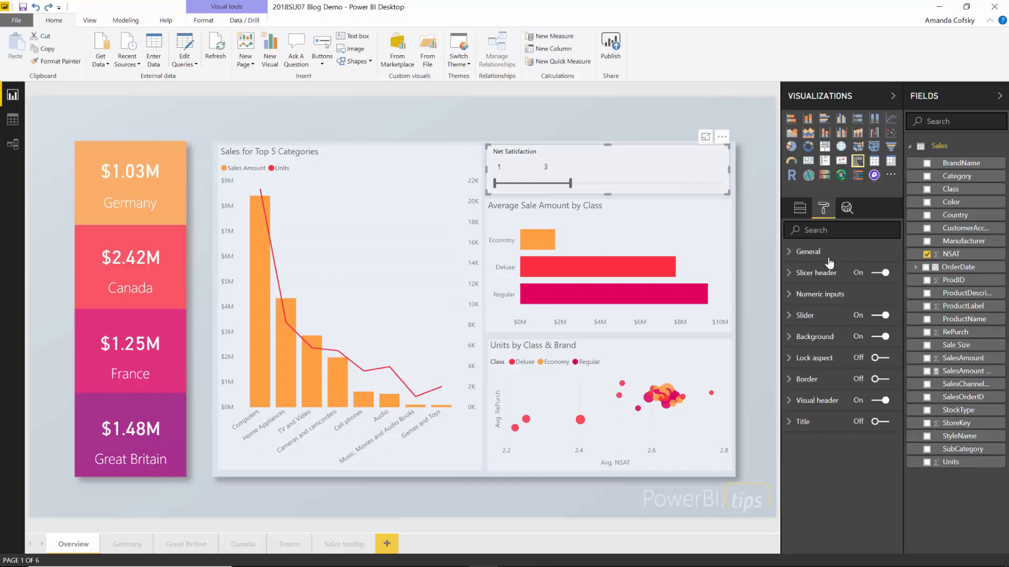
click(810, 403)
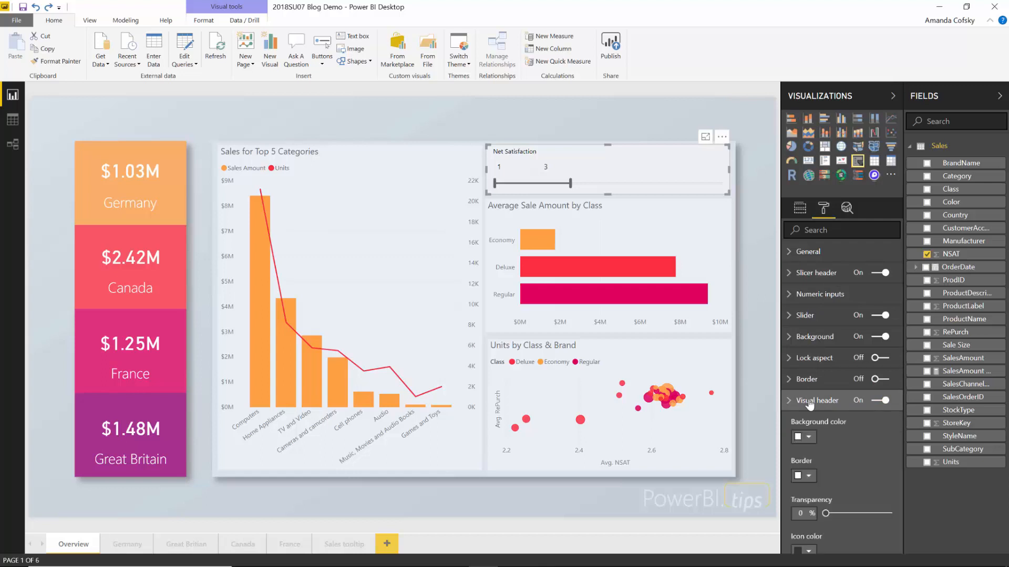
scroll(810, 403, down, 3)
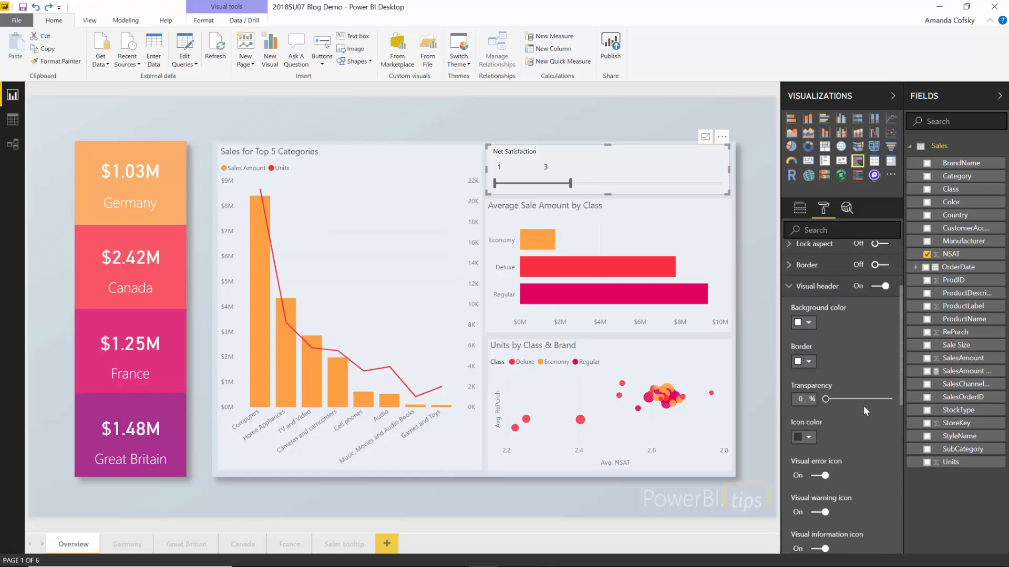
click(812, 325)
click(843, 353)
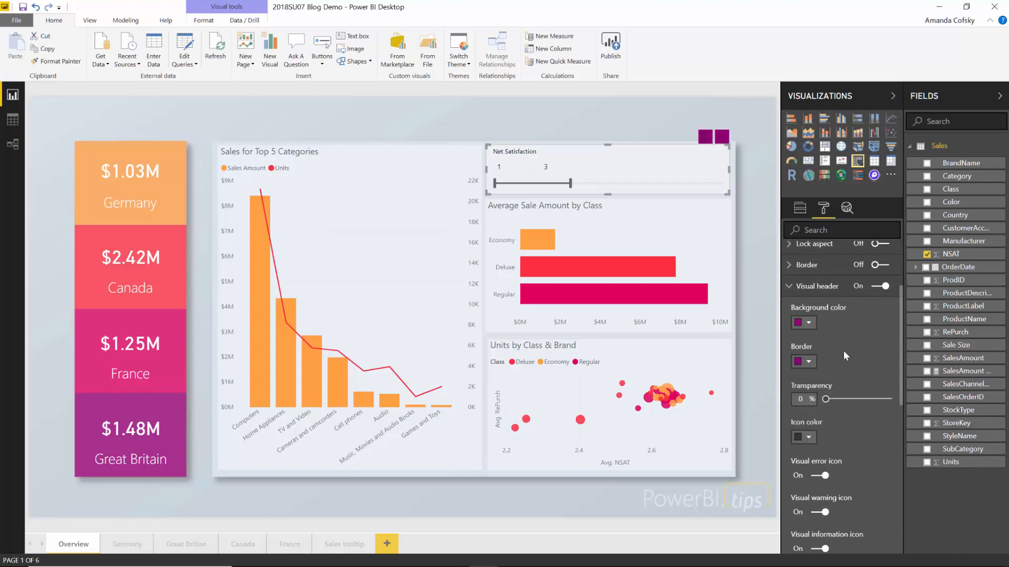
click(813, 360)
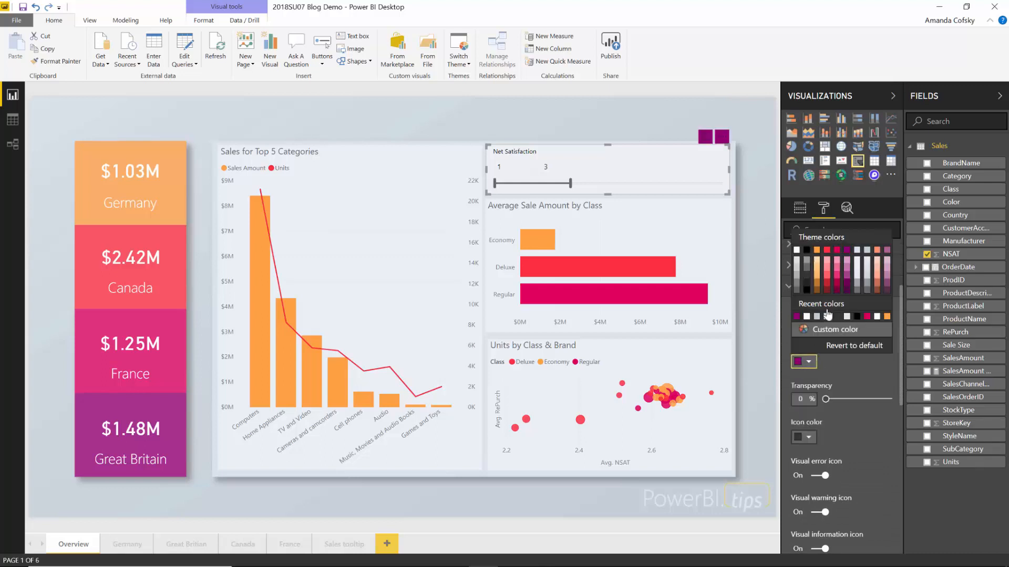
click(867, 252)
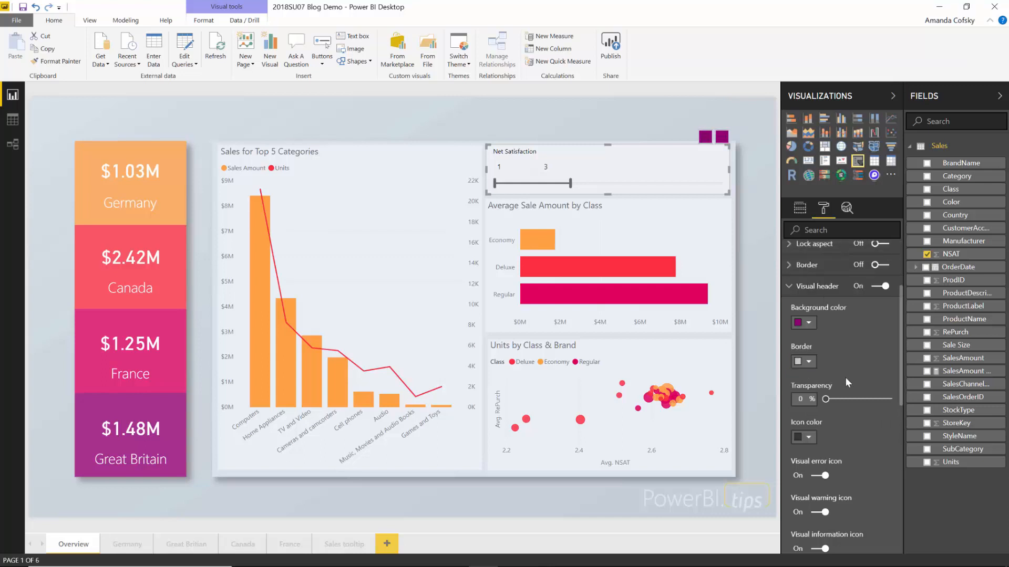
- Give the slicer header 8% transparency and light grey icons, then review the icon toggles
mouse_move(835, 404)
mouse_down()
mouse_move(861, 404)
mouse_move(831, 402)
mouse_up()
click(806, 437)
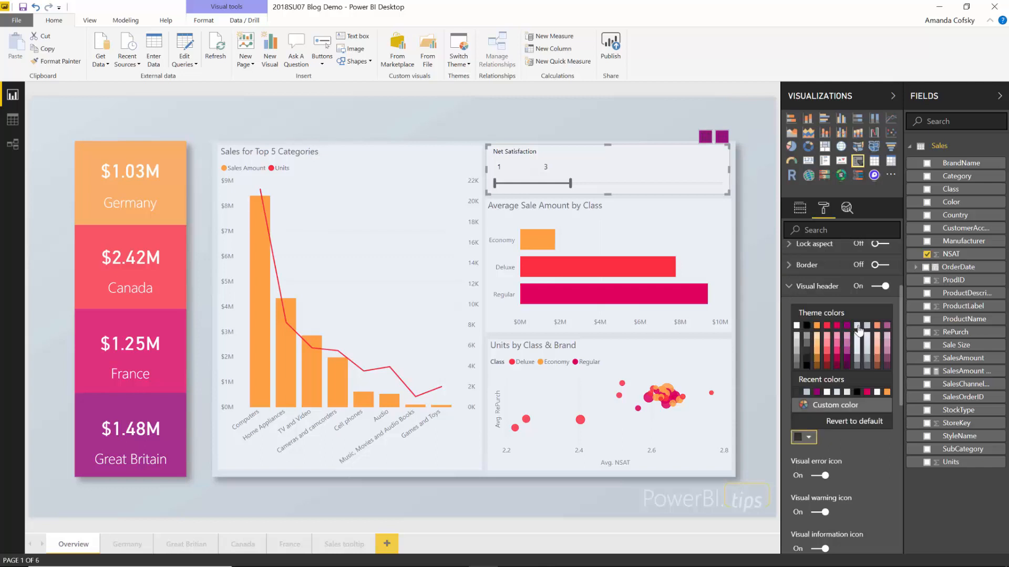
click(858, 327)
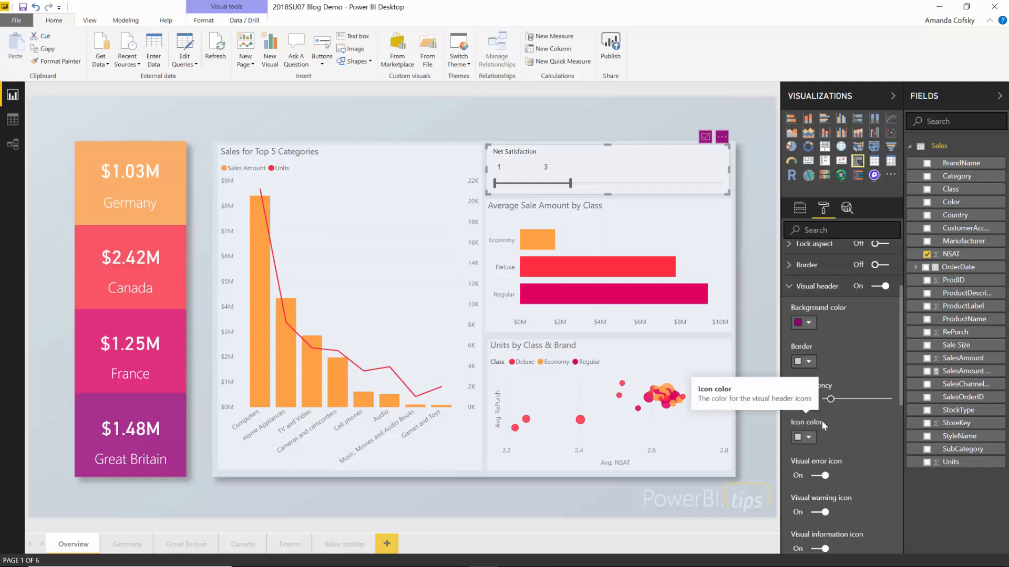
scroll(838, 436, down, 3)
scroll(839, 436, down, 5)
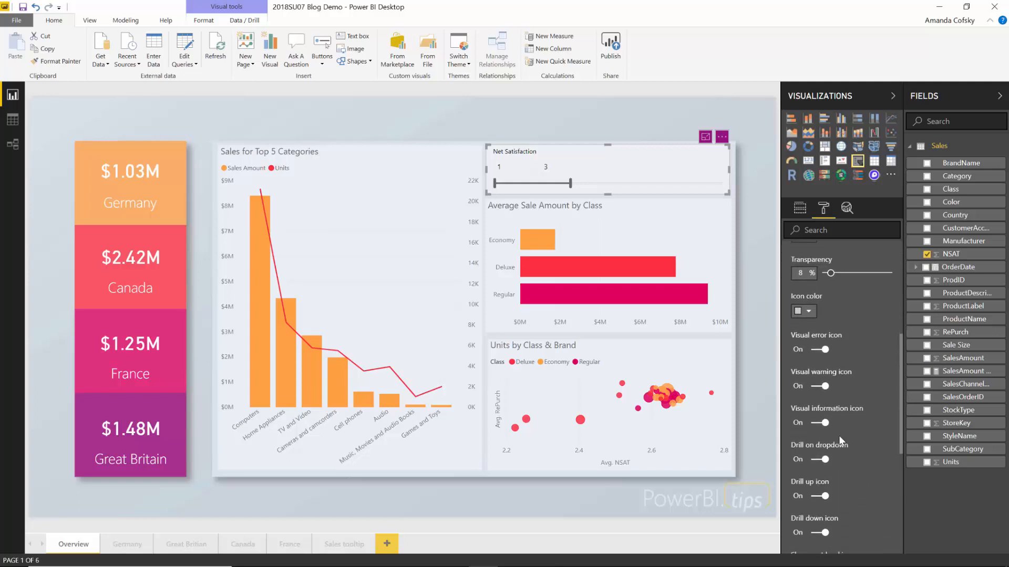
scroll(838, 436, up, 3)
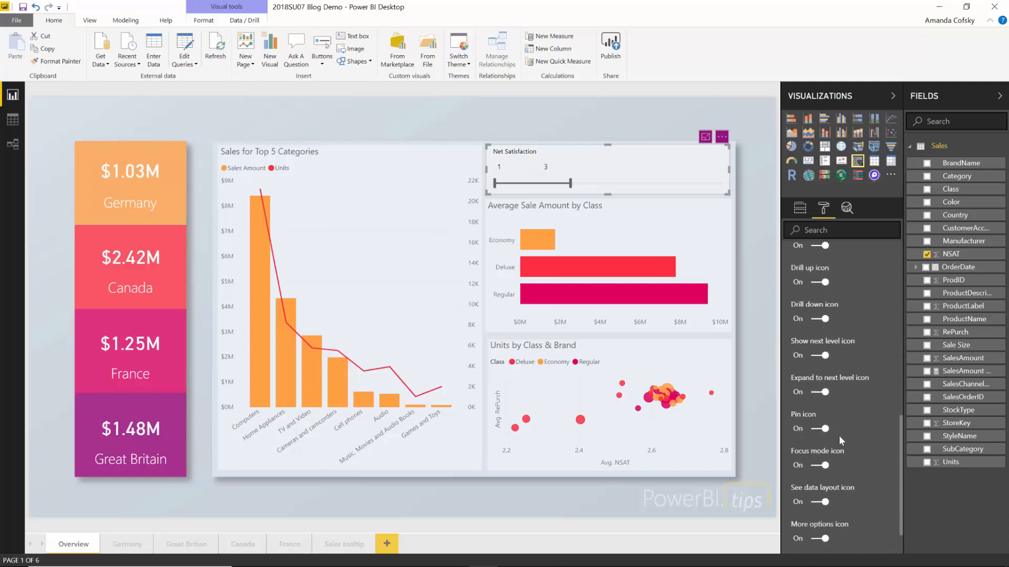
scroll(838, 436, up, 3)
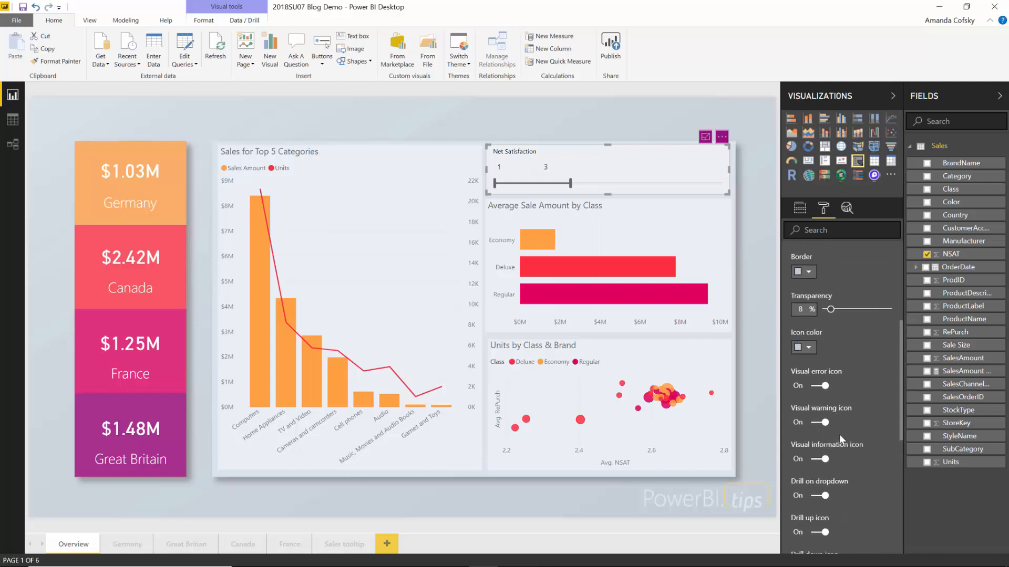
scroll(839, 434, down, 3)
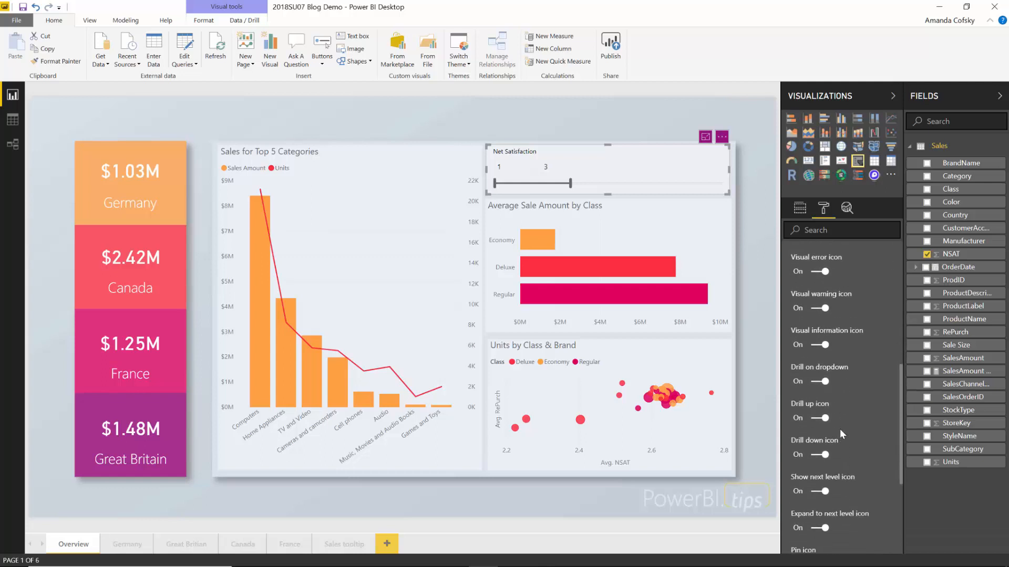
scroll(862, 471, down, 2)
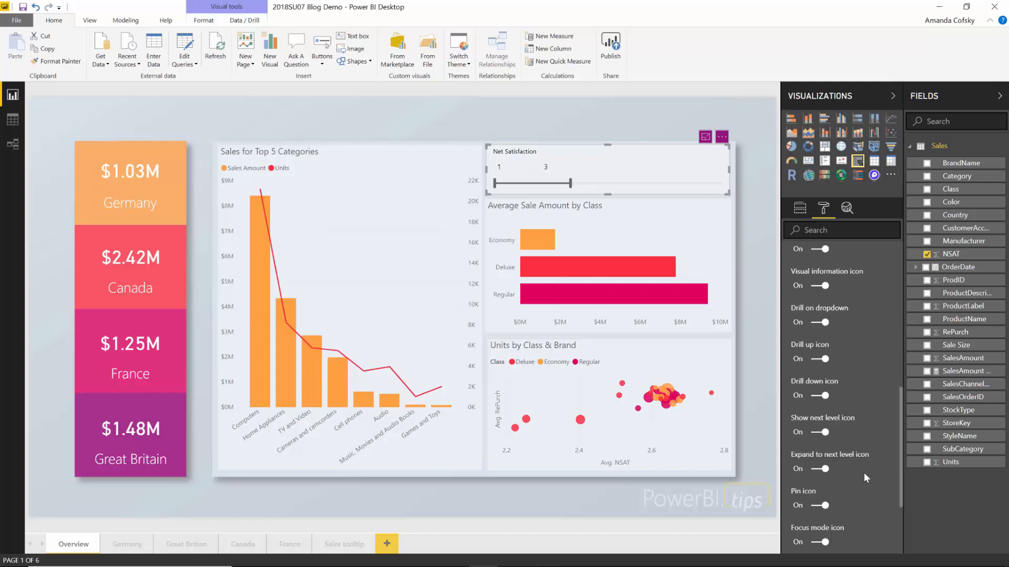
click(825, 470)
scroll(855, 488, down, 3)
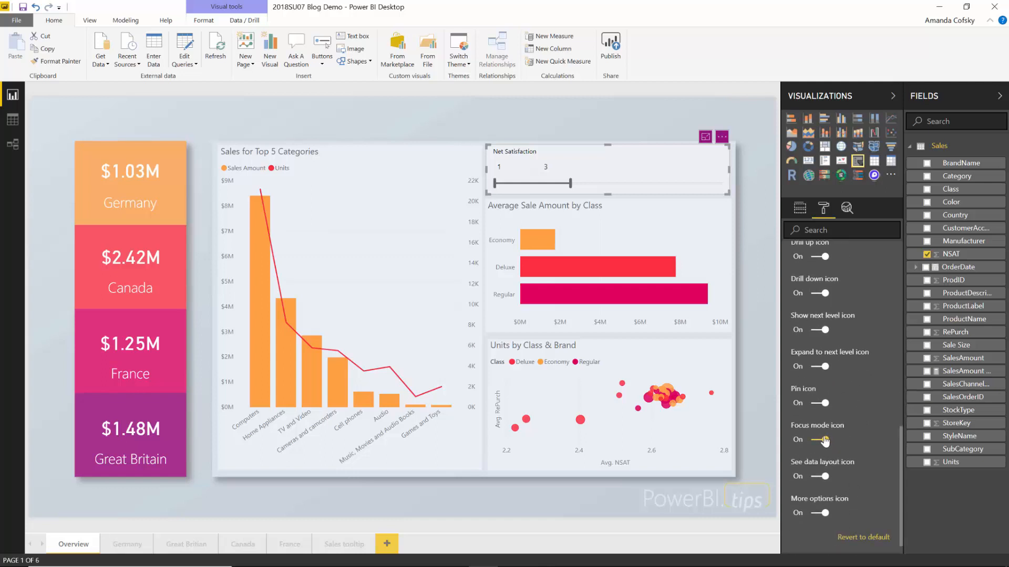
scroll(847, 443, up, 8)
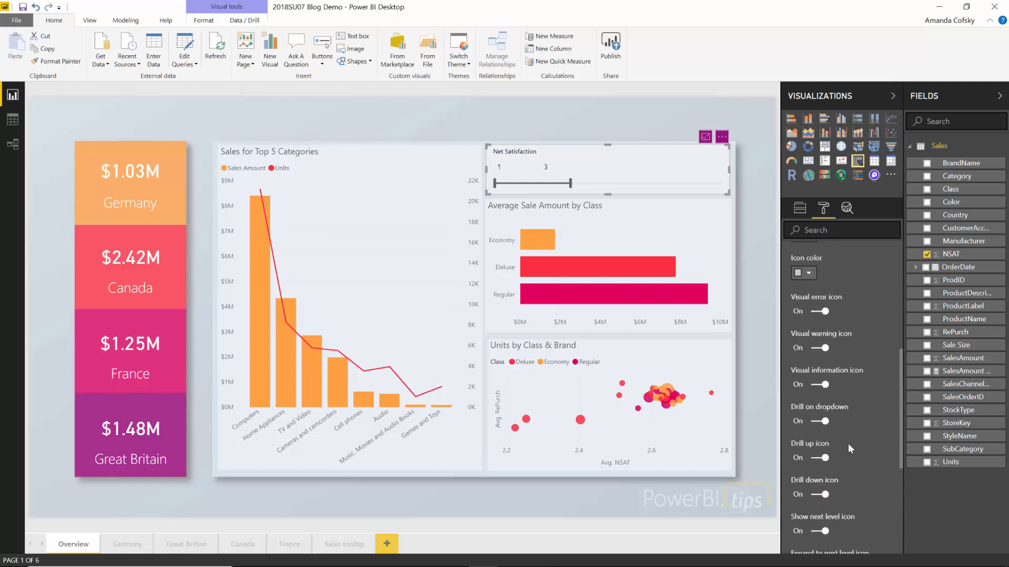
scroll(863, 387, up, 4)
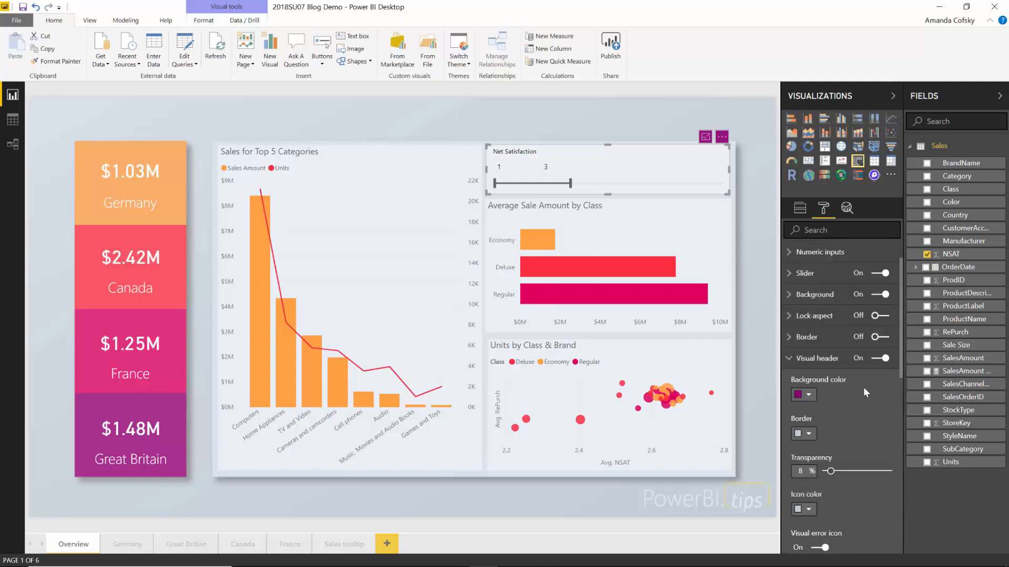
click(818, 401)
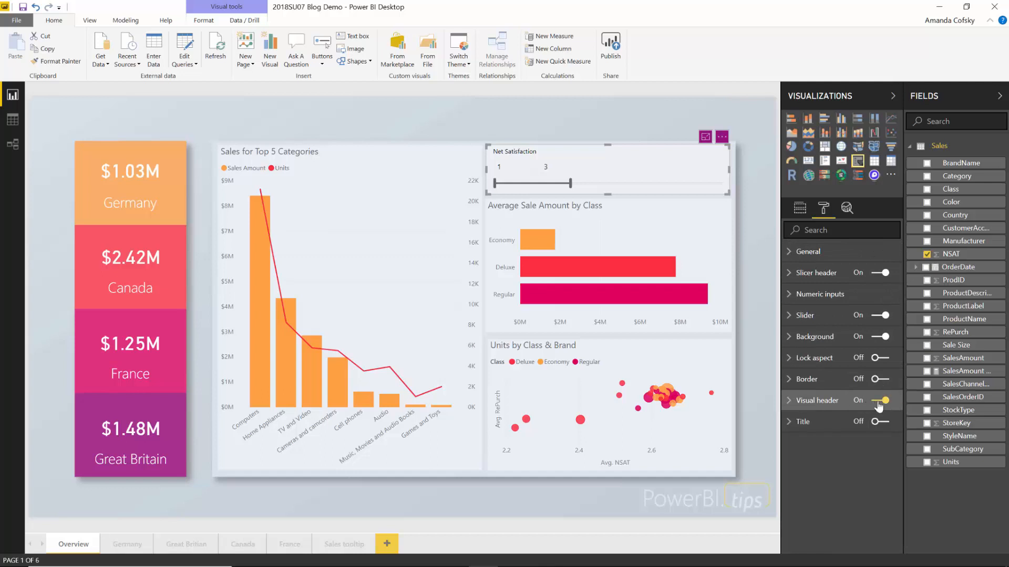
click(819, 409)
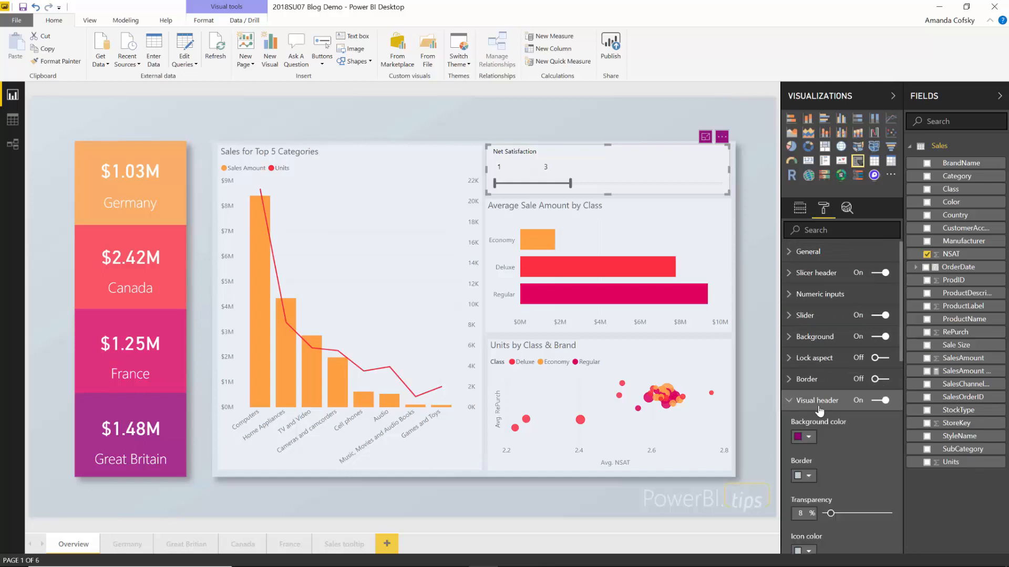
- Turn off the Net Satisfaction slicer's visual header and deselect the slicer
click(884, 401)
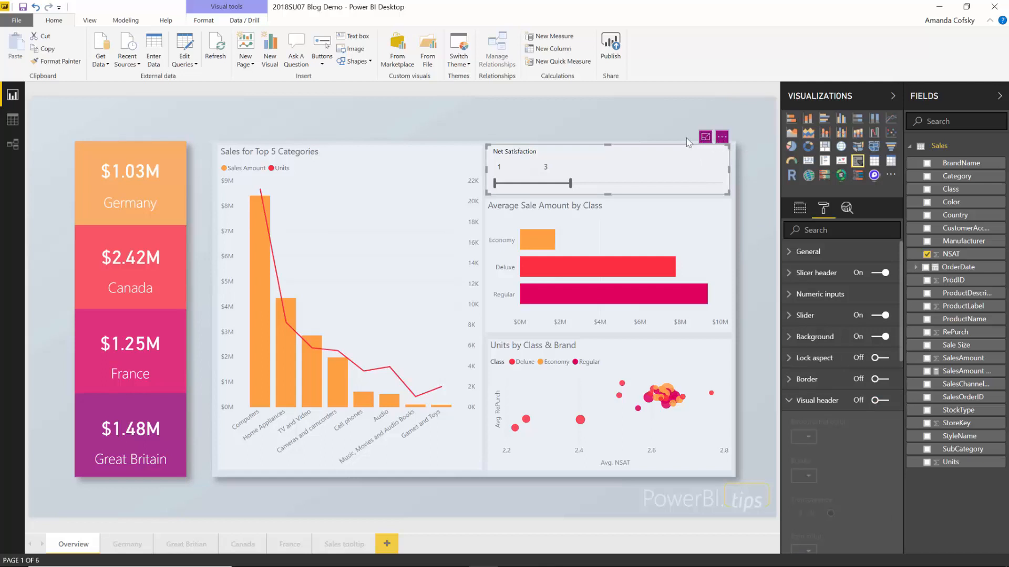
click(639, 131)
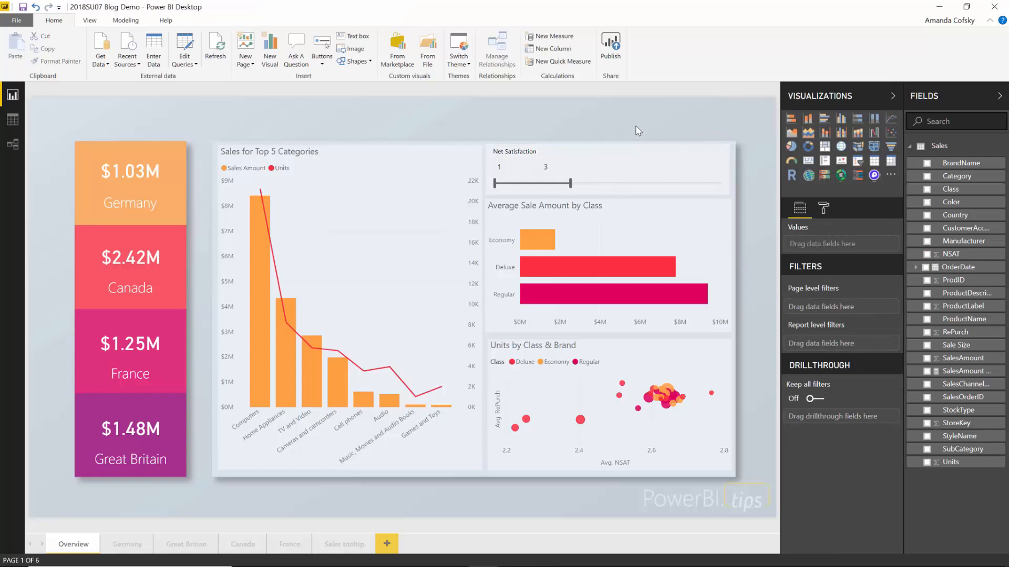
mouse_move(709, 148)
- Open the program Options at the Report settings page under Current File
click(16, 24)
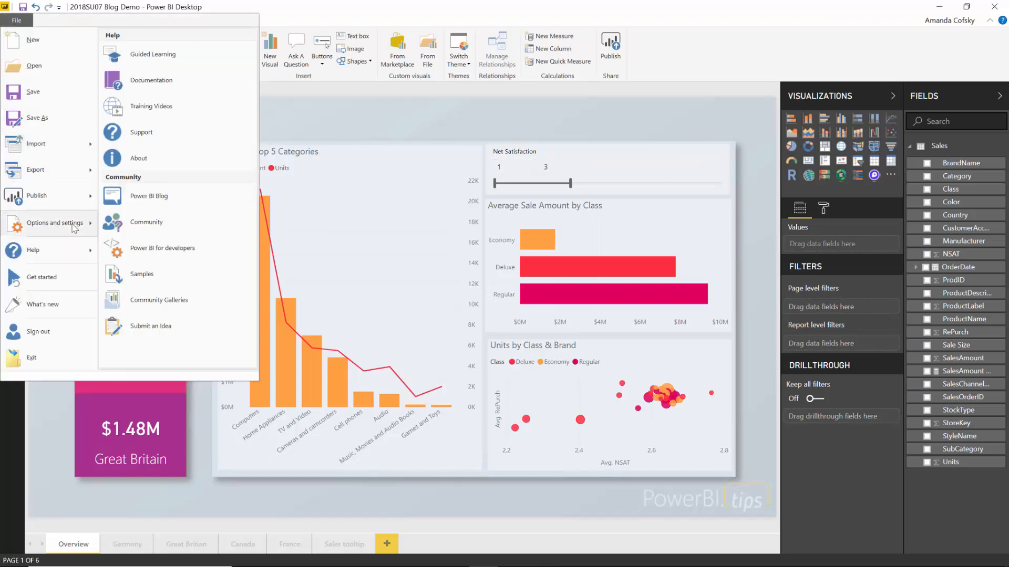
mouse_move(74, 225)
click(158, 55)
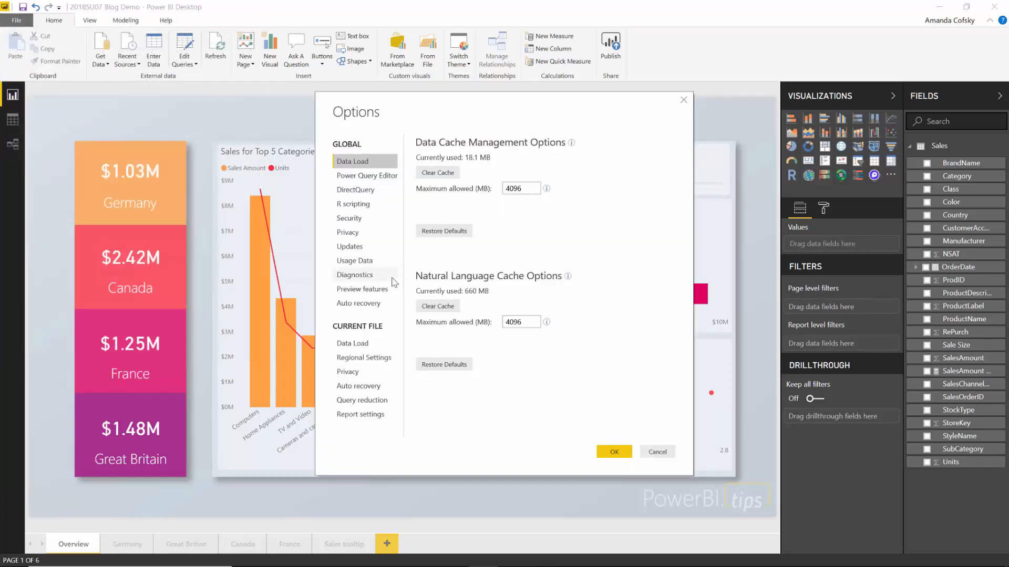
click(357, 415)
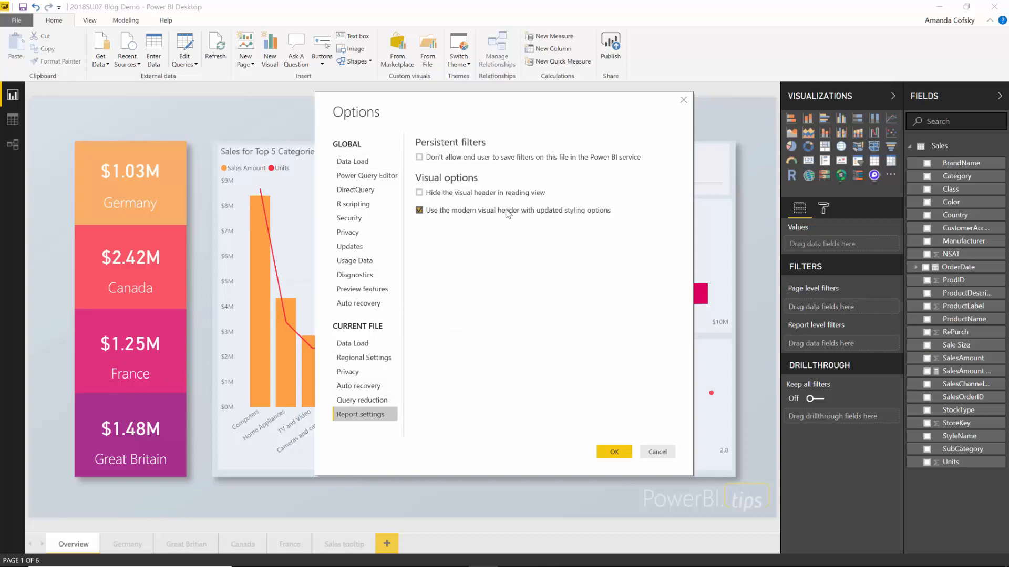
click(419, 210)
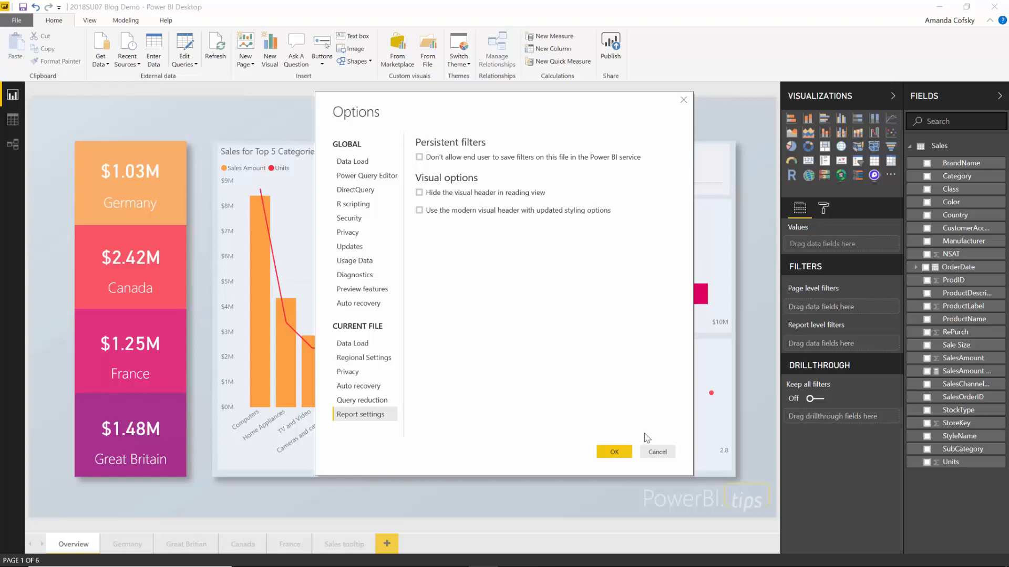
click(579, 215)
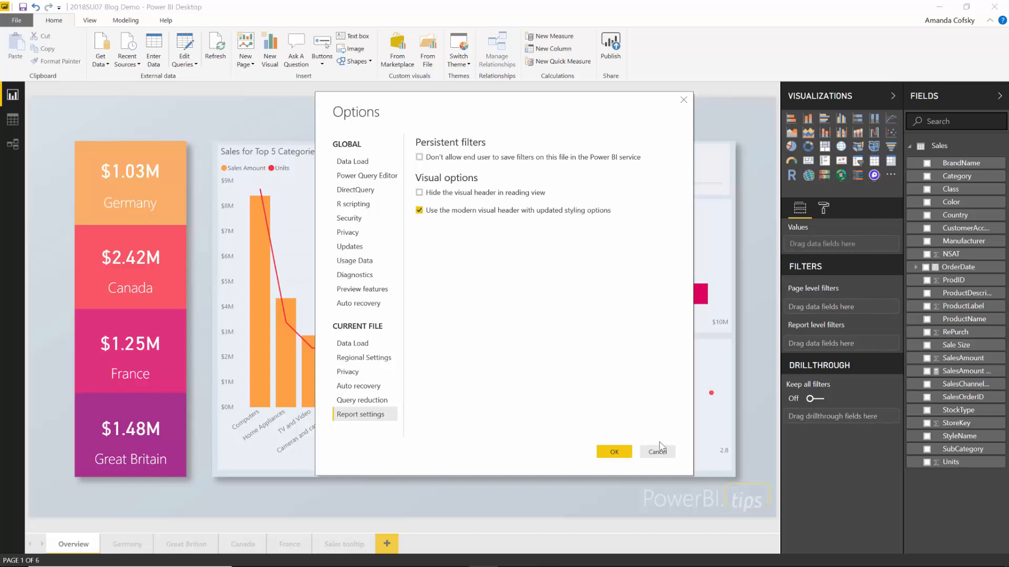
- Apply the Options changes and widen the Net Satisfaction slicer slightly to the right
click(613, 452)
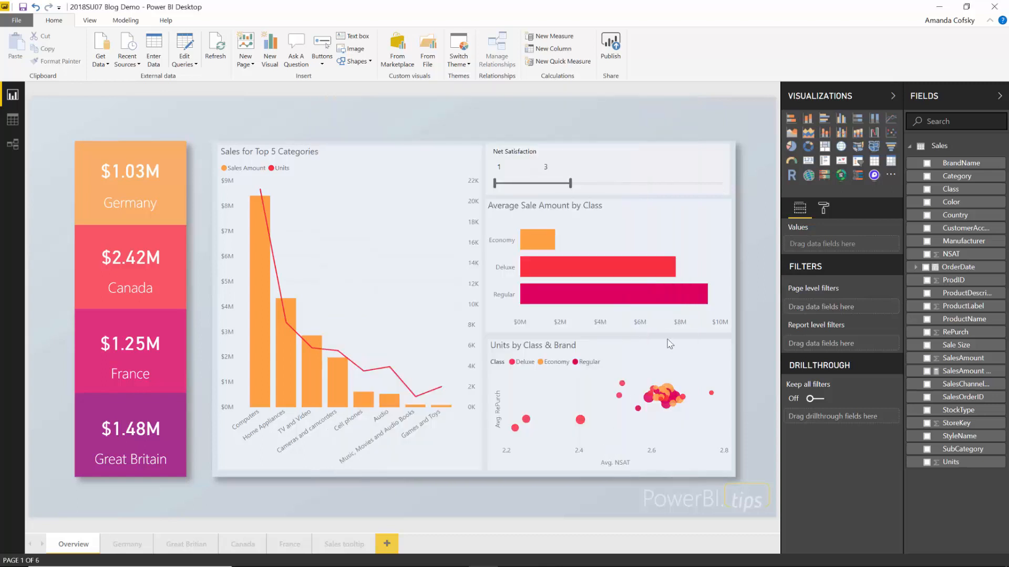
click(675, 163)
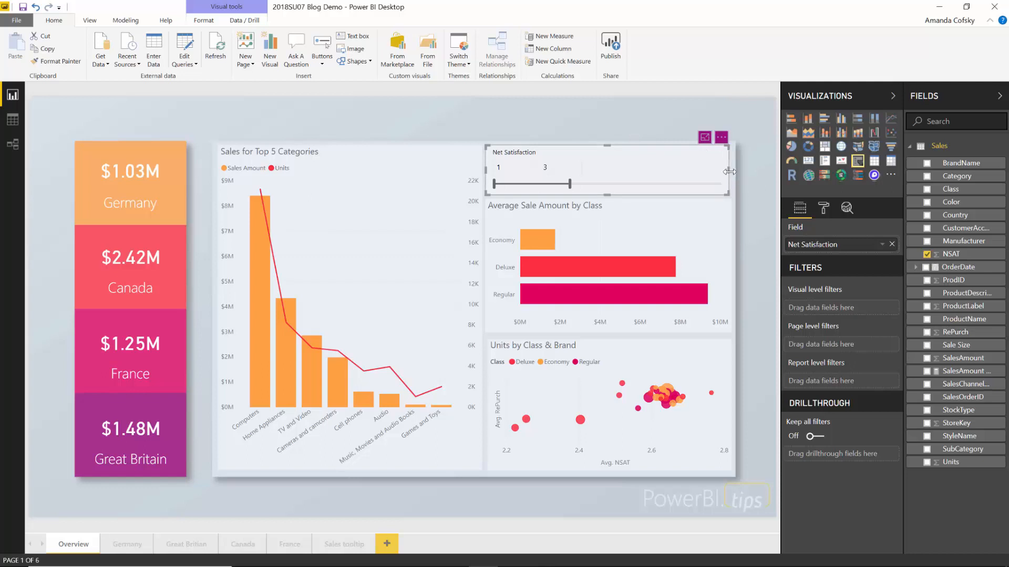
drag(729, 172, 733, 171)
click(614, 117)
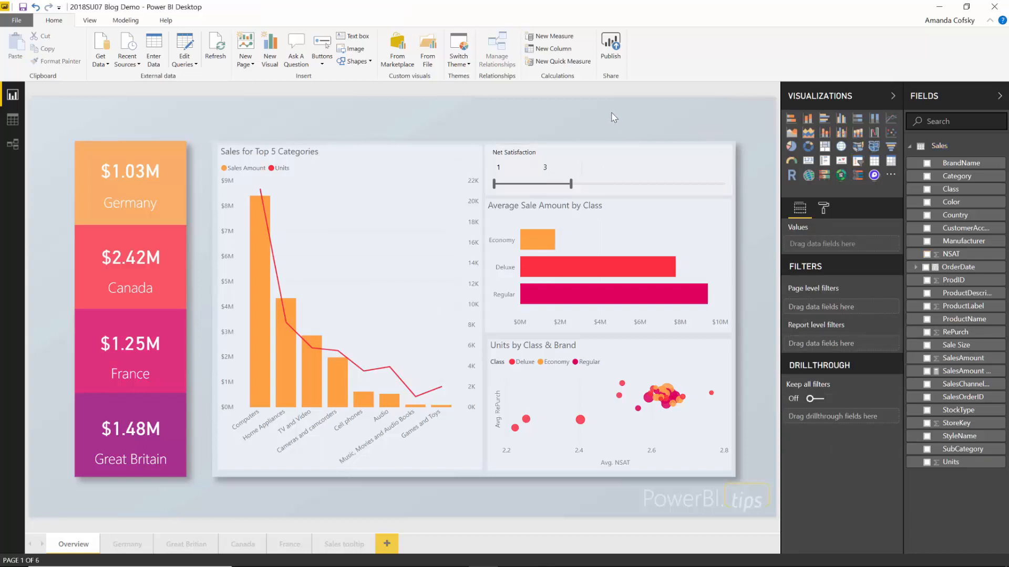
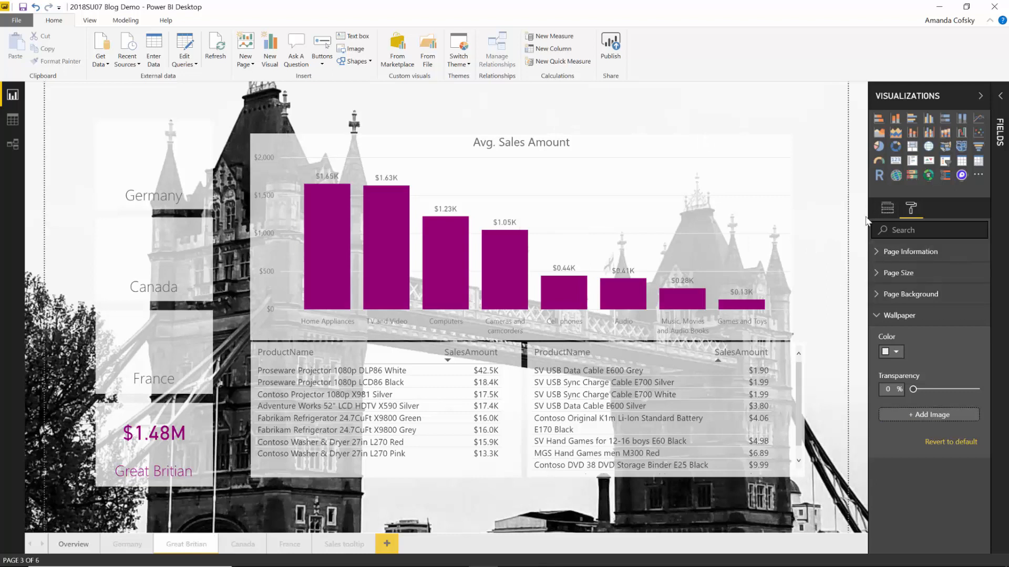
- Show the Great Britian page's Page Background at 100% transparency and restore the window smaller
click(884, 210)
click(909, 210)
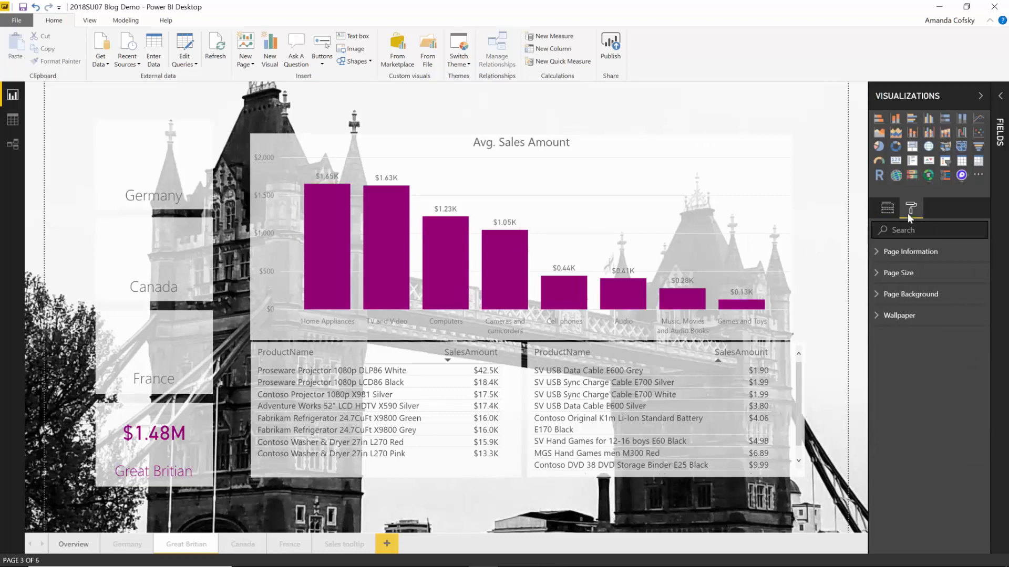
click(896, 293)
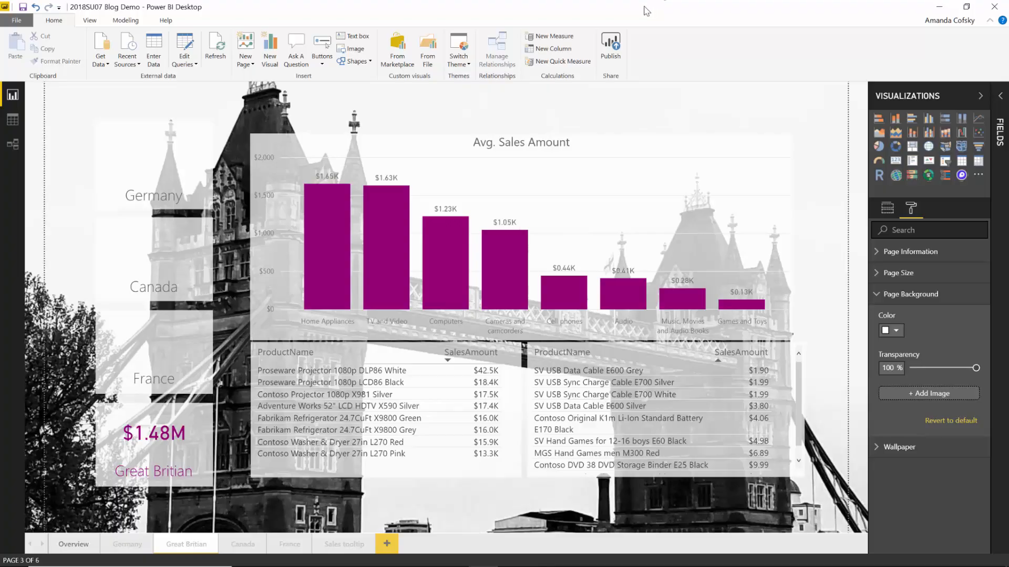
drag(644, 6, 463, 10)
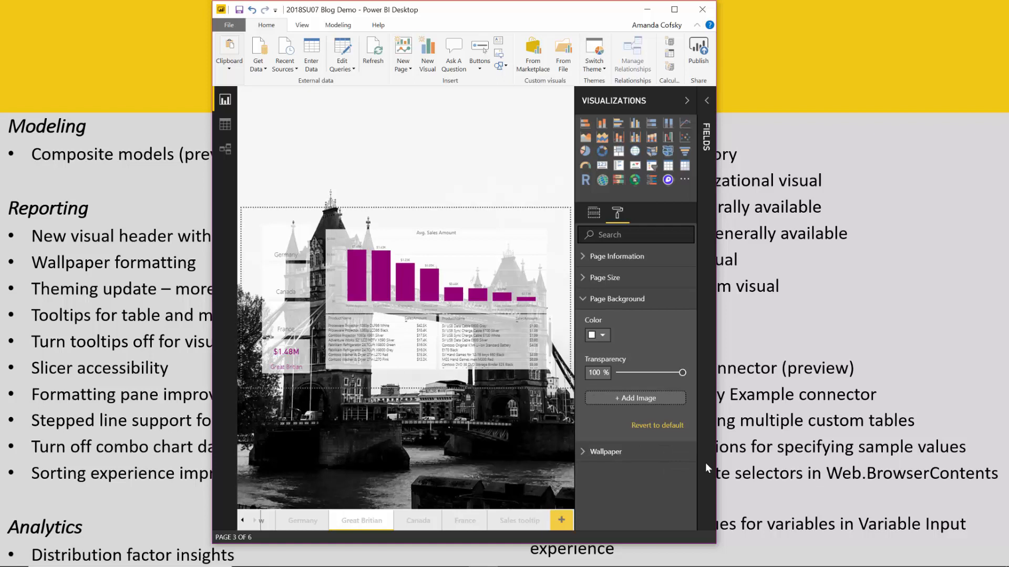
- Check the wallpaper Image Fit setting, keeping it at Normal
click(589, 298)
click(587, 321)
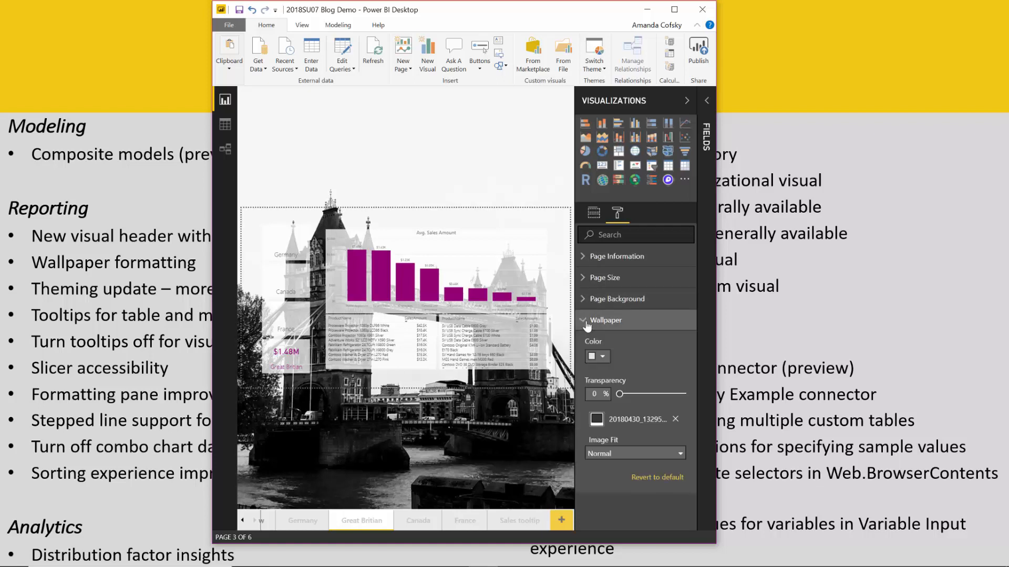
click(599, 457)
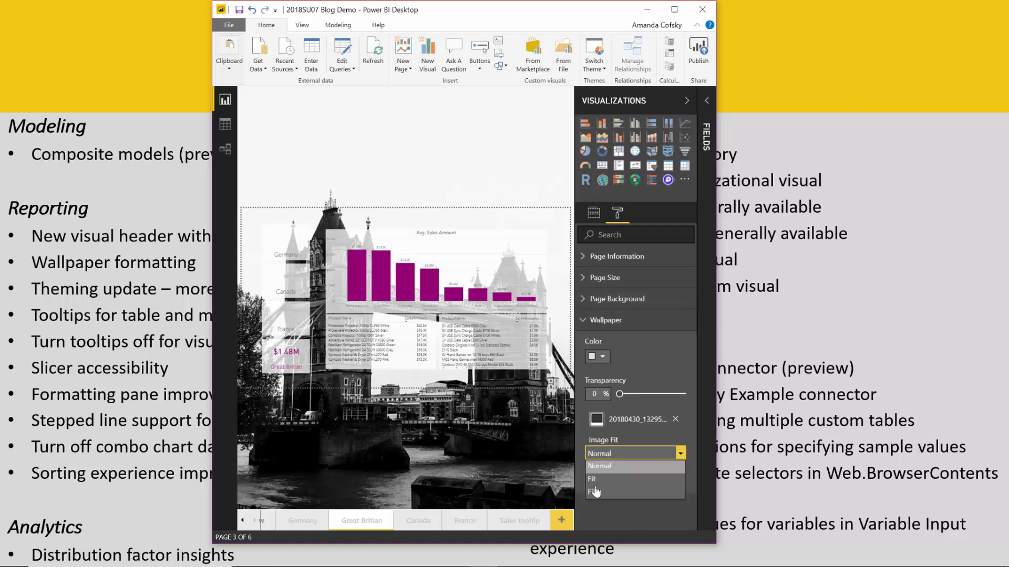
click(695, 447)
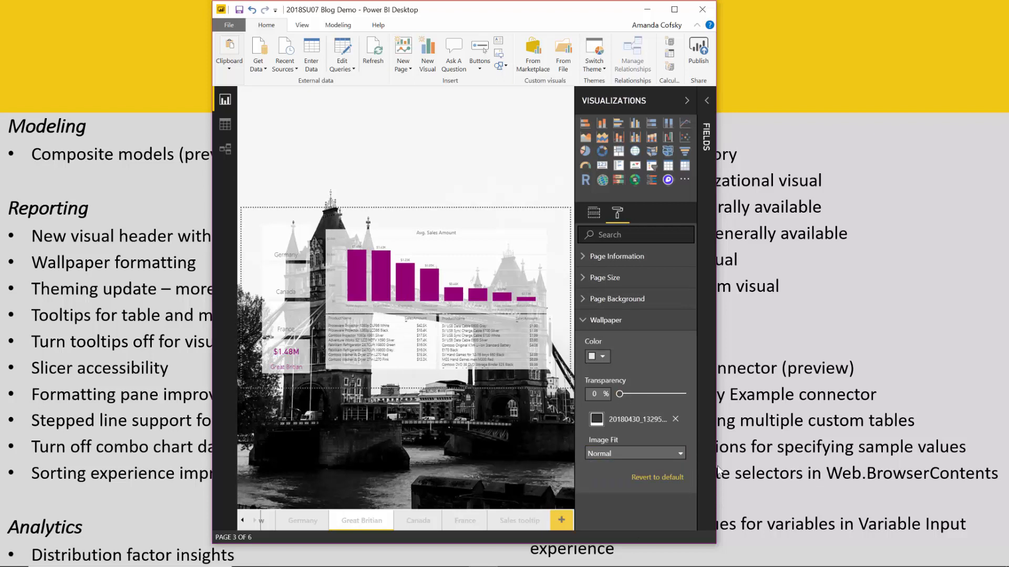
- Maximize the window and add a new blank report page, Page 1
click(673, 15)
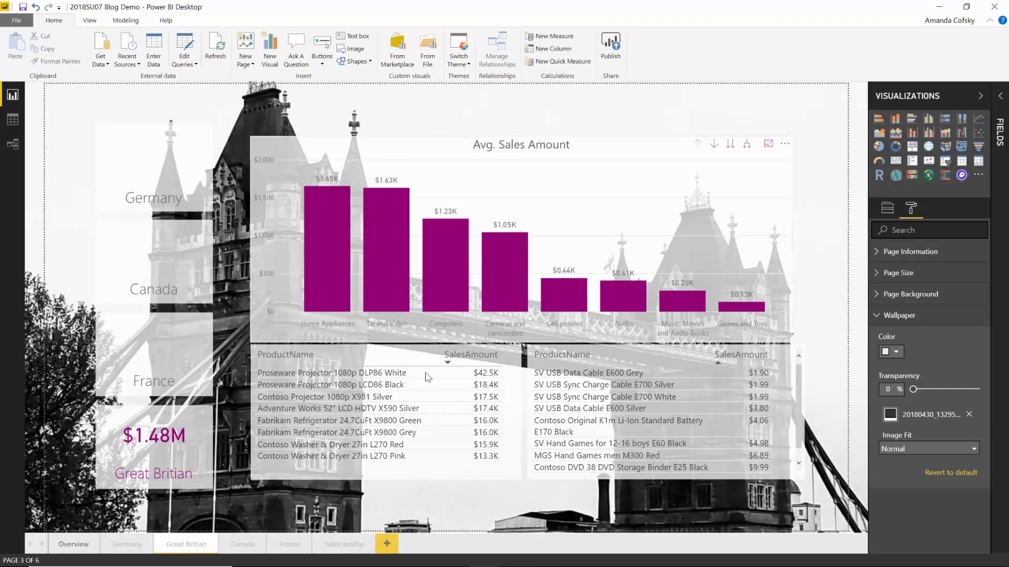
mouse_move(426, 378)
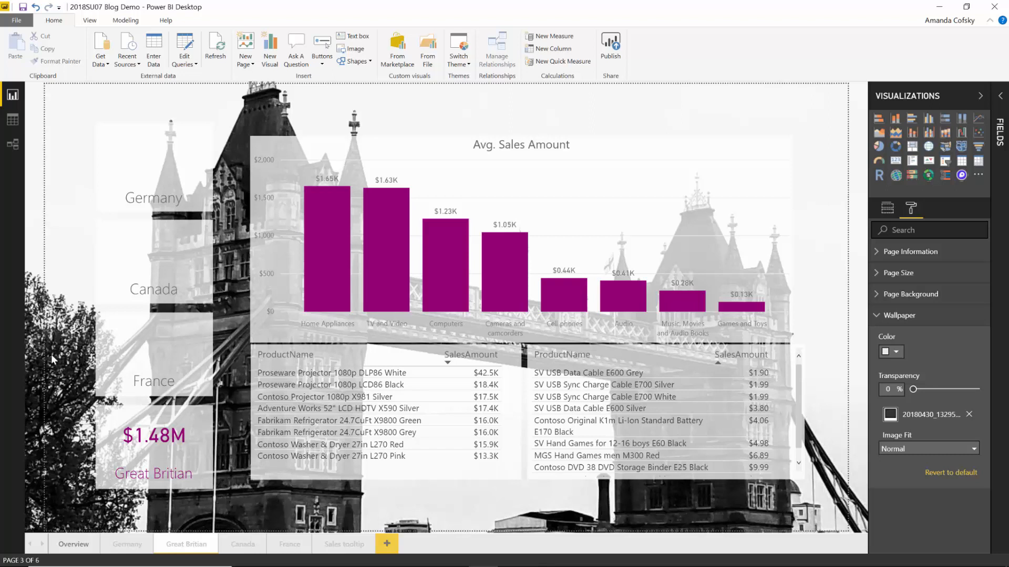
click(385, 542)
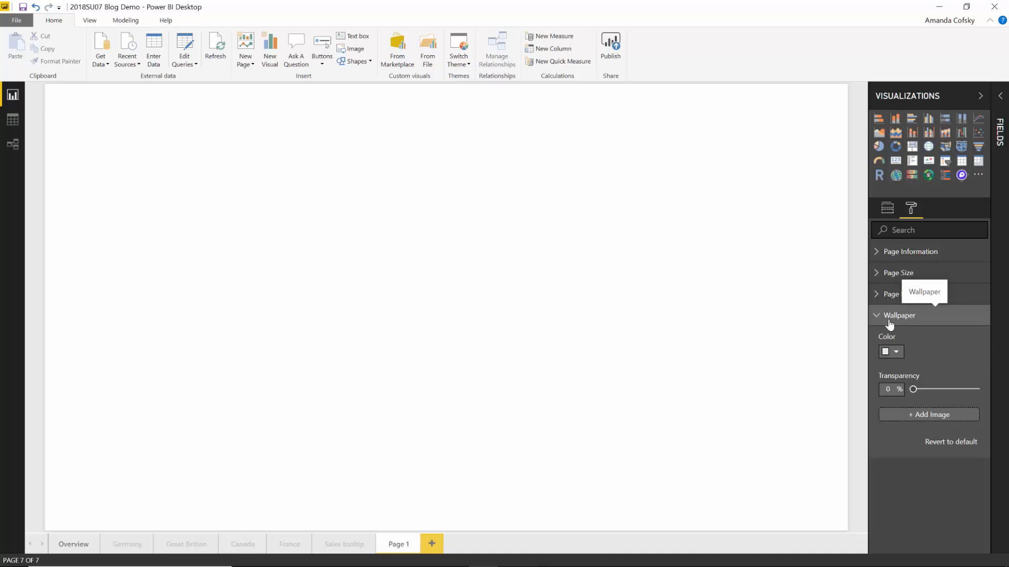
- Set Page 1's page background transparency to 100%
click(898, 388)
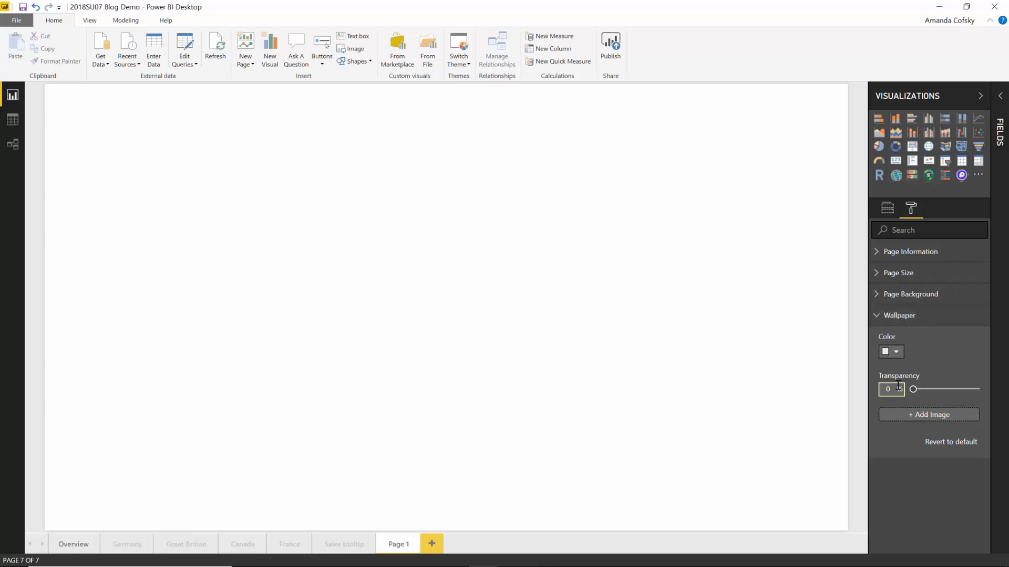
click(904, 316)
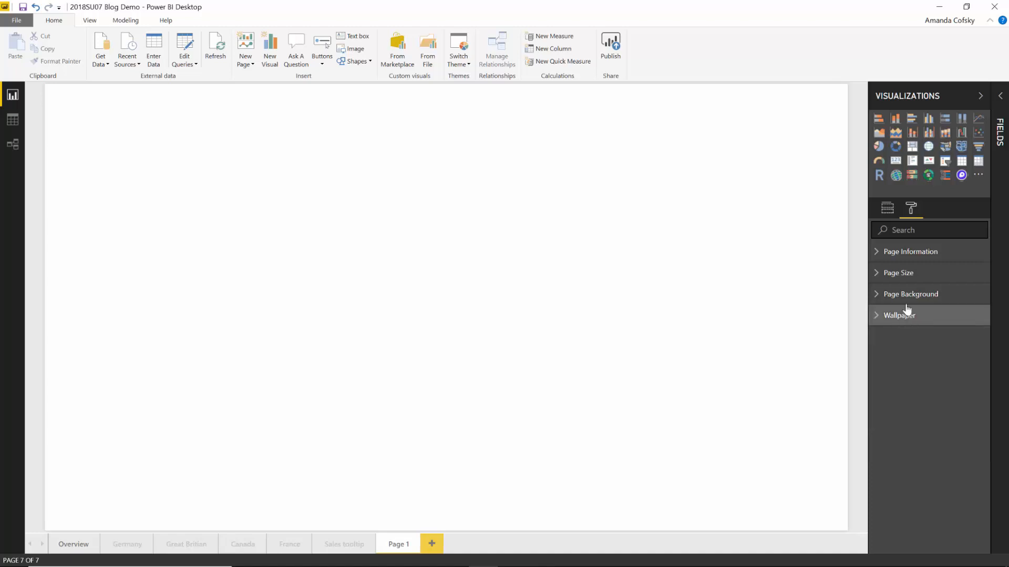
click(904, 297)
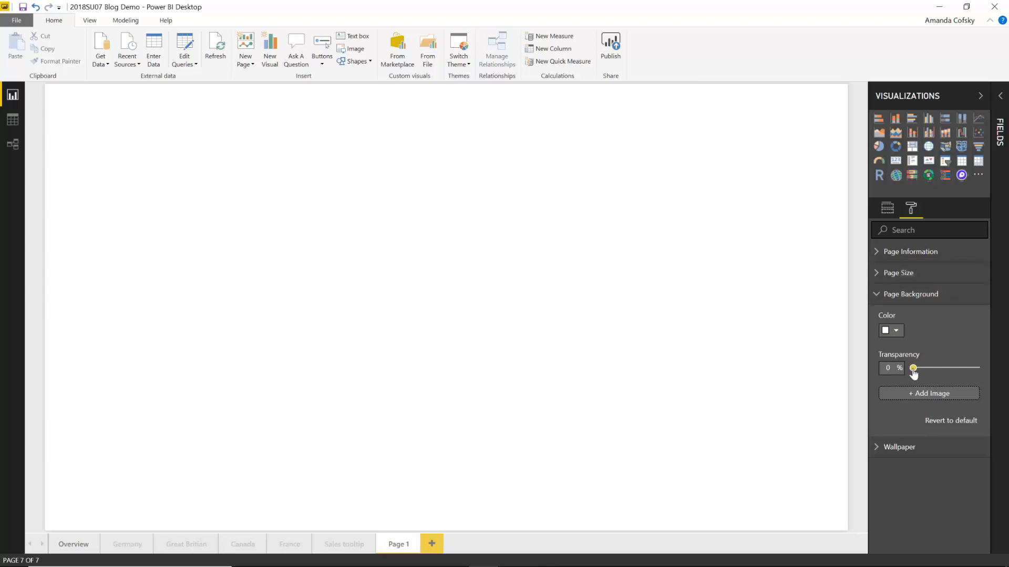
drag(913, 367, 976, 368)
- Set Page 1's wallpaper colour to the white theme swatch
click(888, 295)
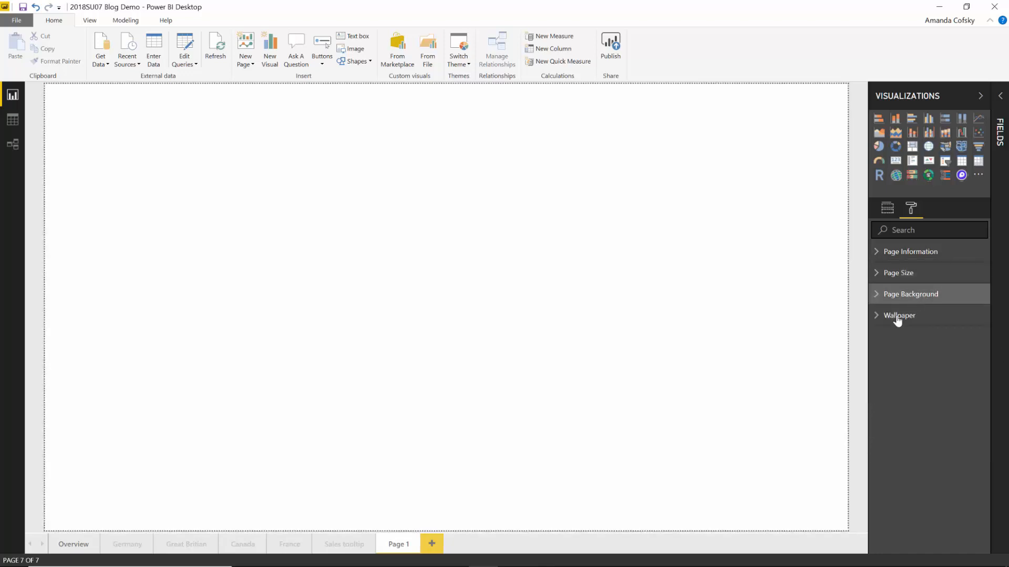
click(893, 316)
click(891, 353)
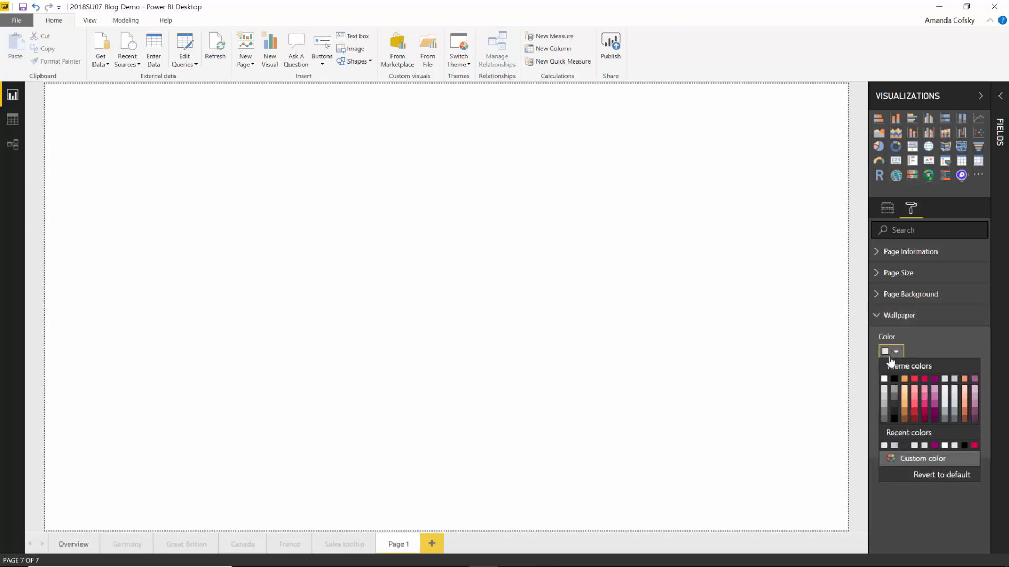
click(883, 379)
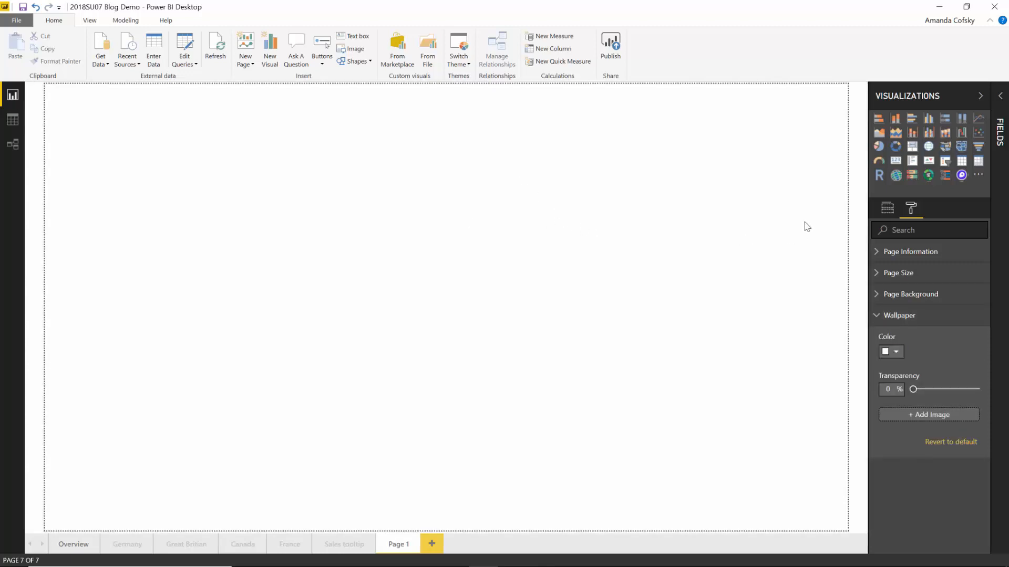
click(889, 323)
click(892, 293)
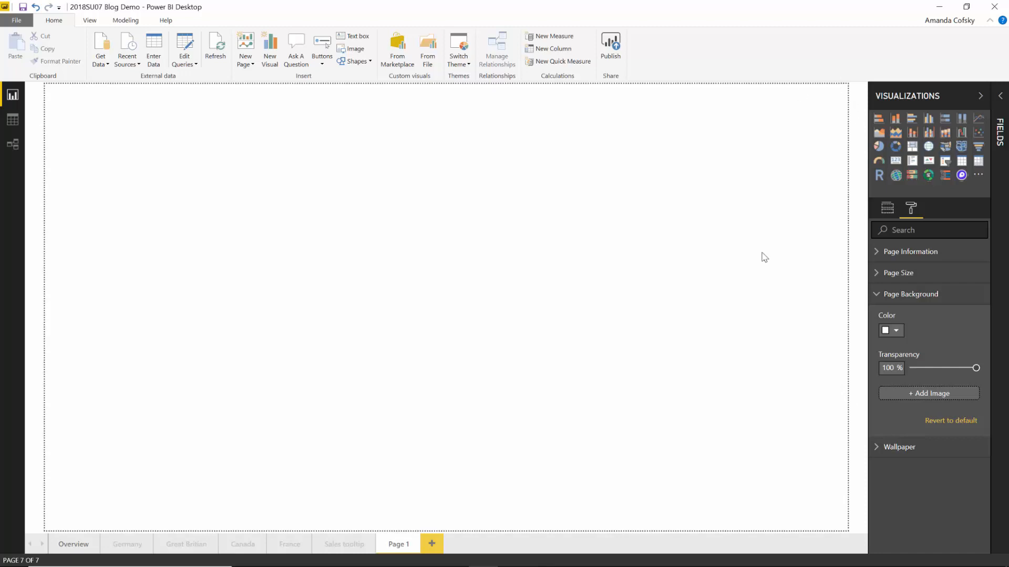
drag(975, 368, 944, 369)
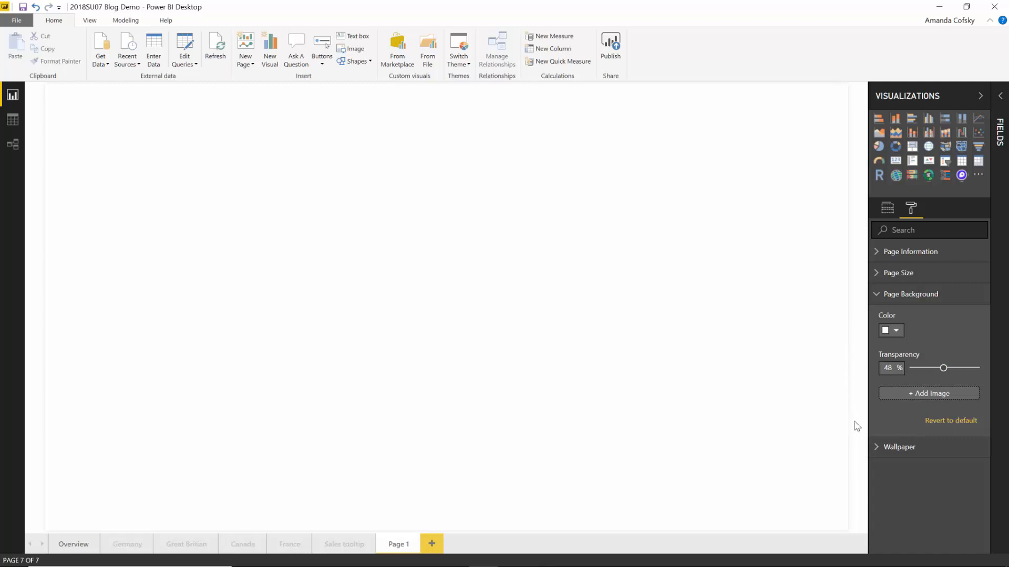
drag(944, 369, 949, 369)
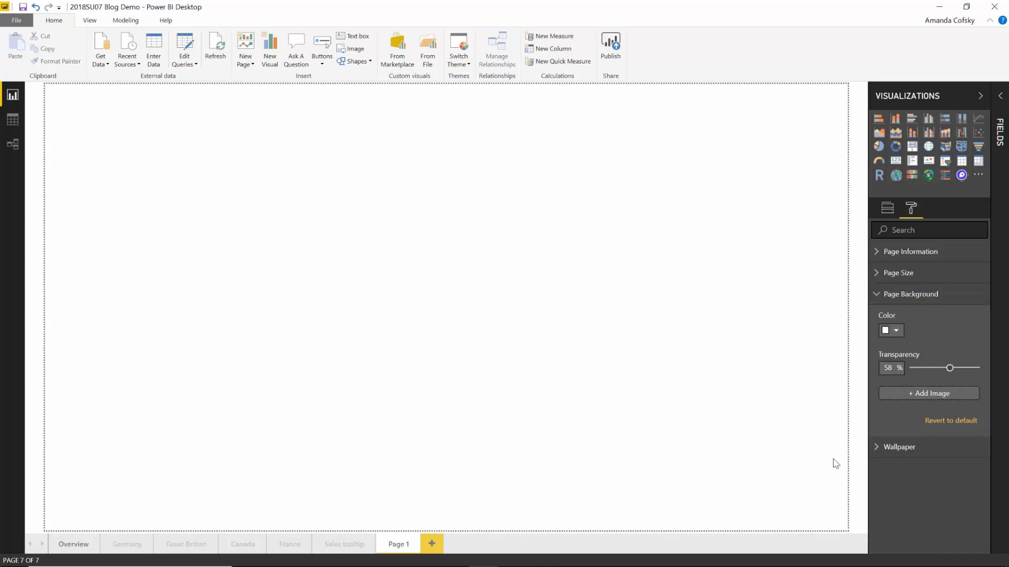
drag(949, 369, 1005, 358)
click(922, 295)
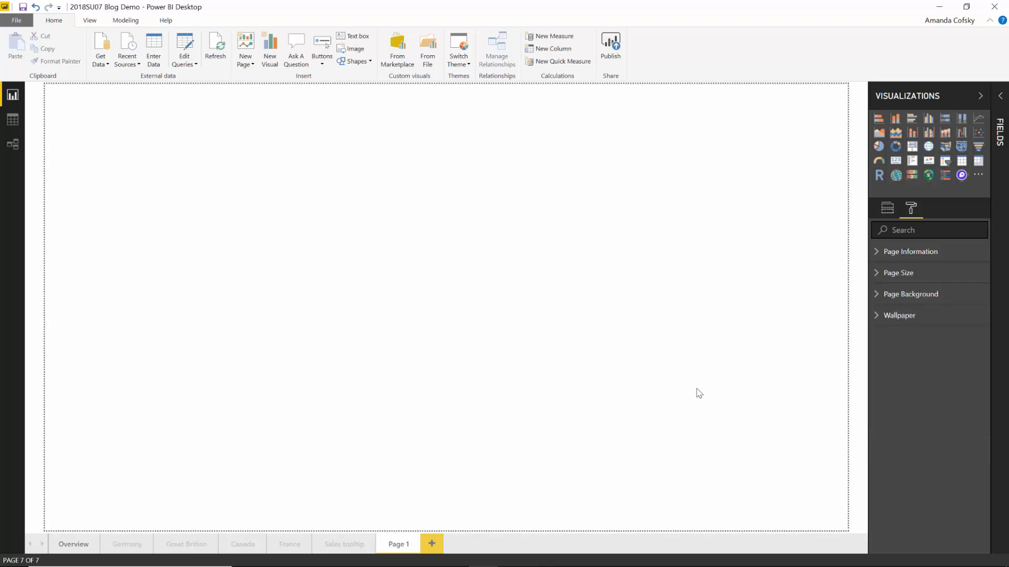
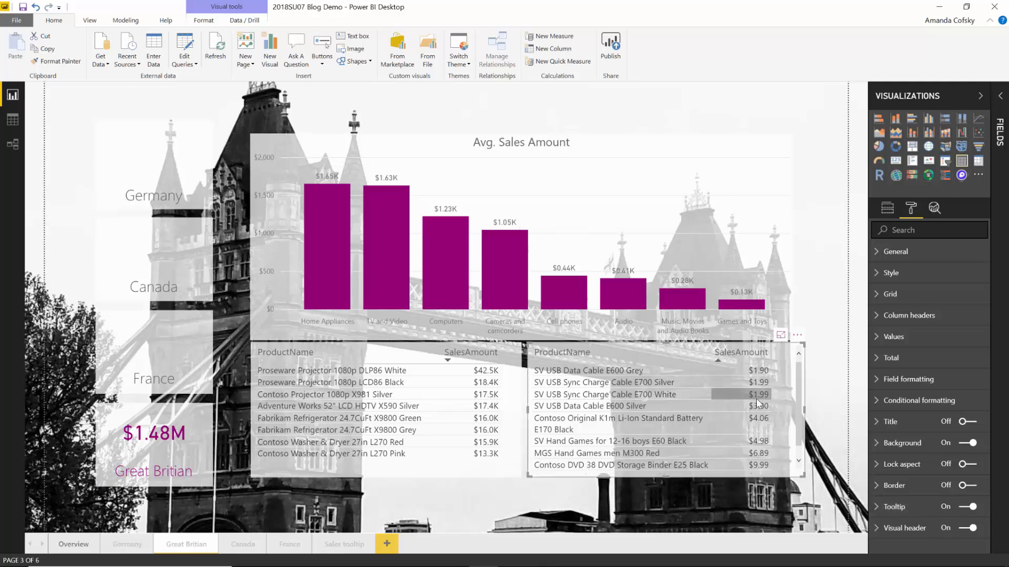
mouse_move(755, 398)
mouse_move(683, 420)
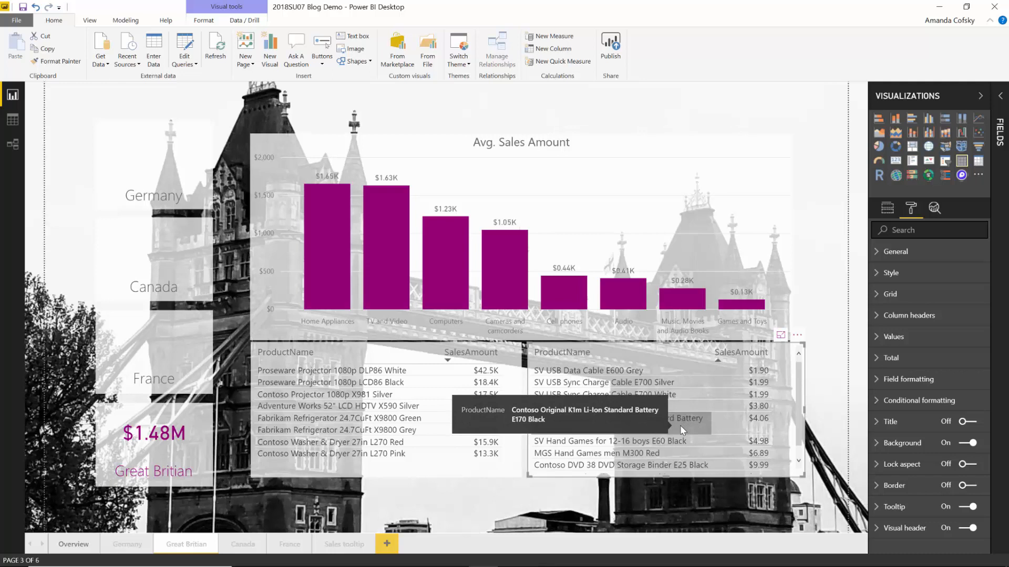
mouse_move(761, 415)
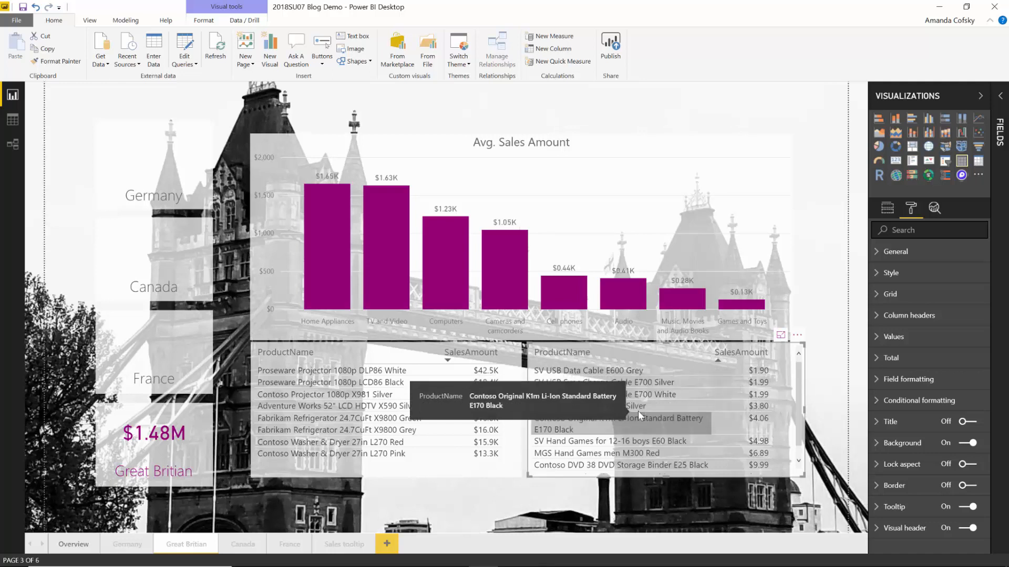
mouse_move(473, 434)
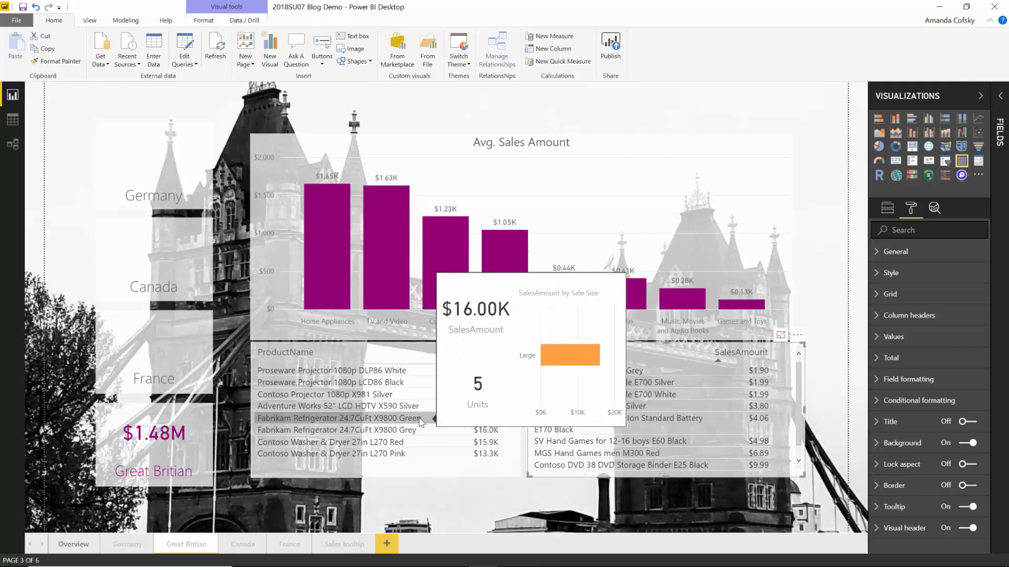
mouse_move(485, 411)
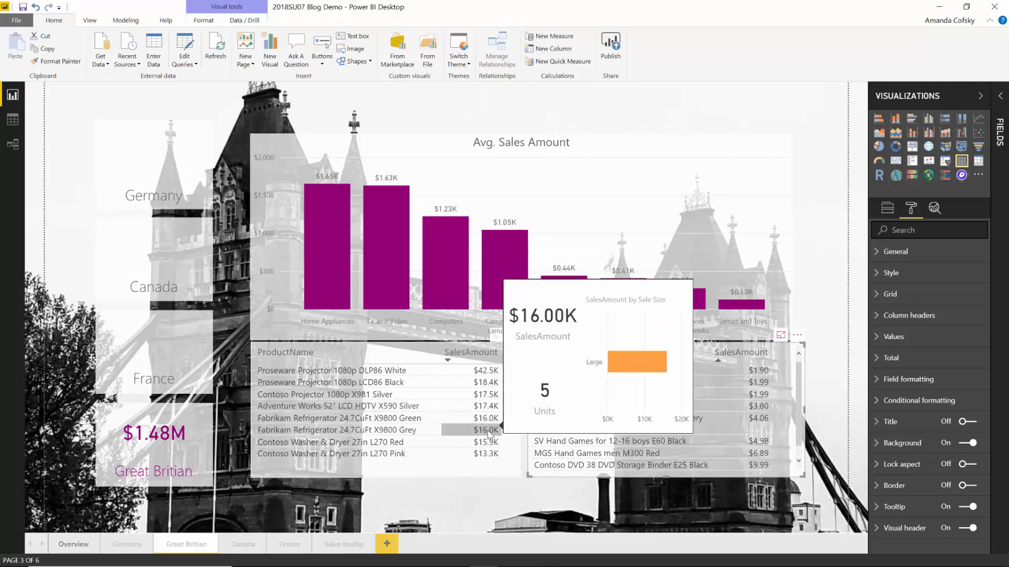
mouse_move(496, 392)
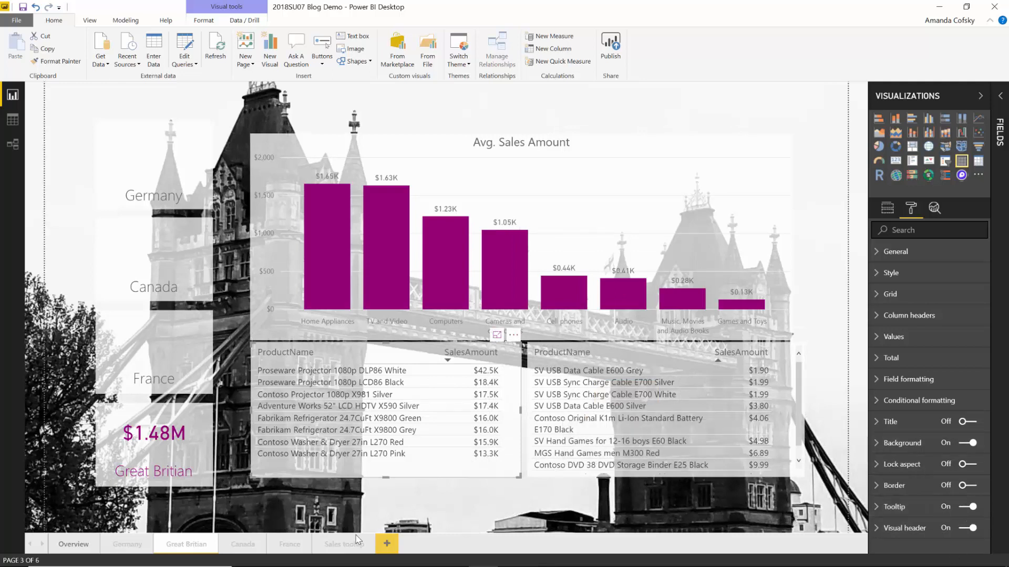
click(342, 545)
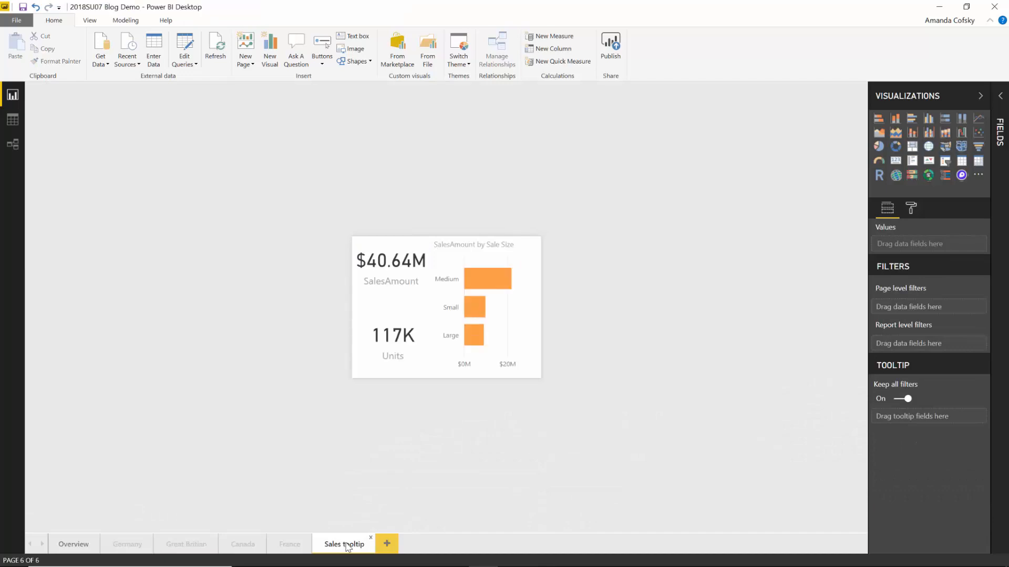
click(170, 548)
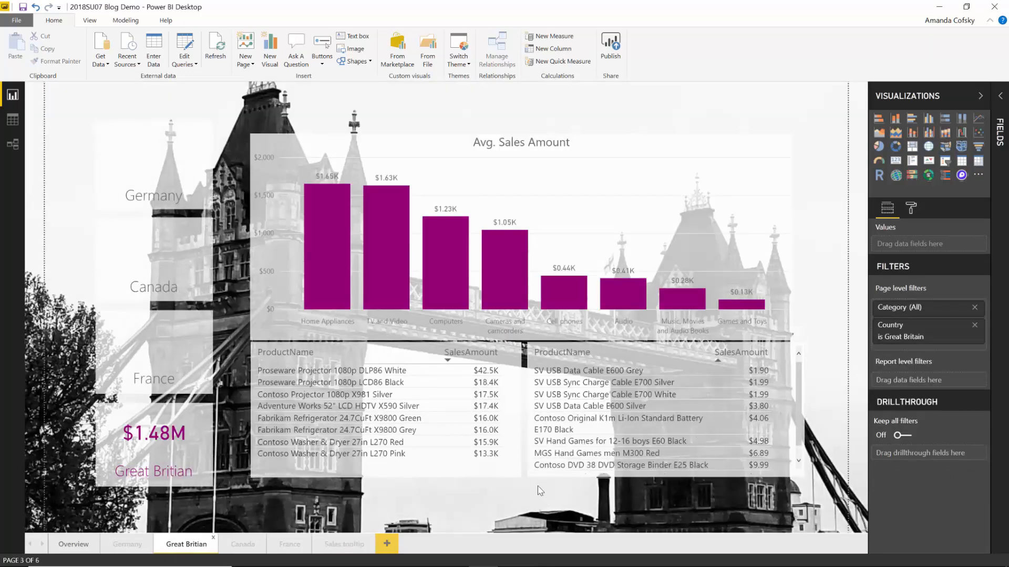
click(509, 471)
click(911, 208)
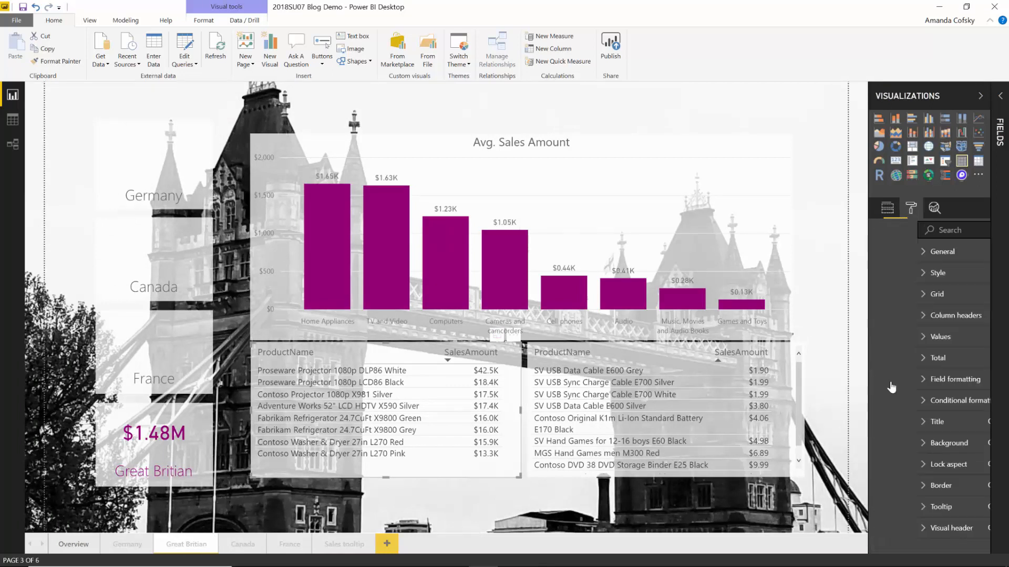
click(899, 505)
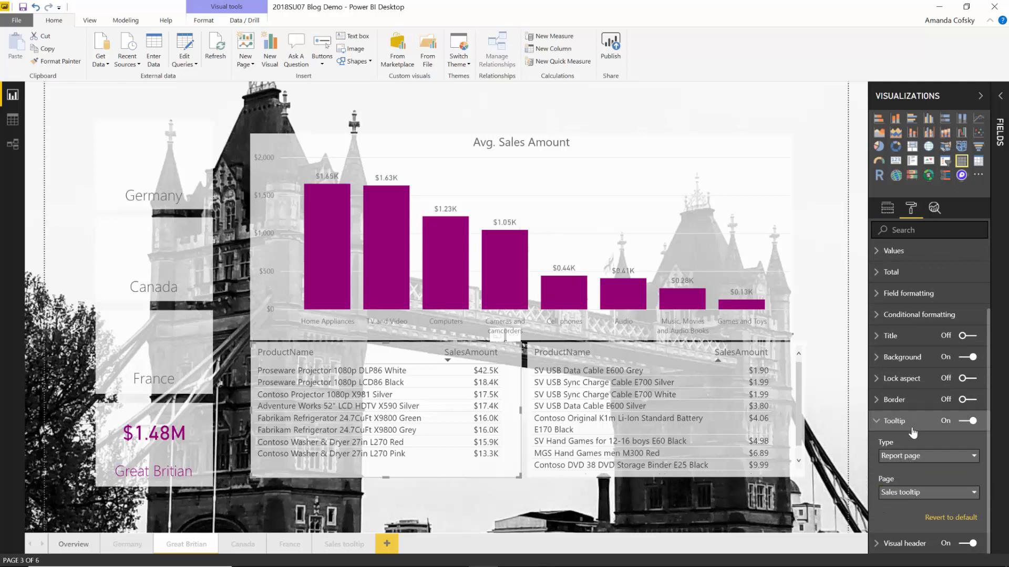
click(896, 421)
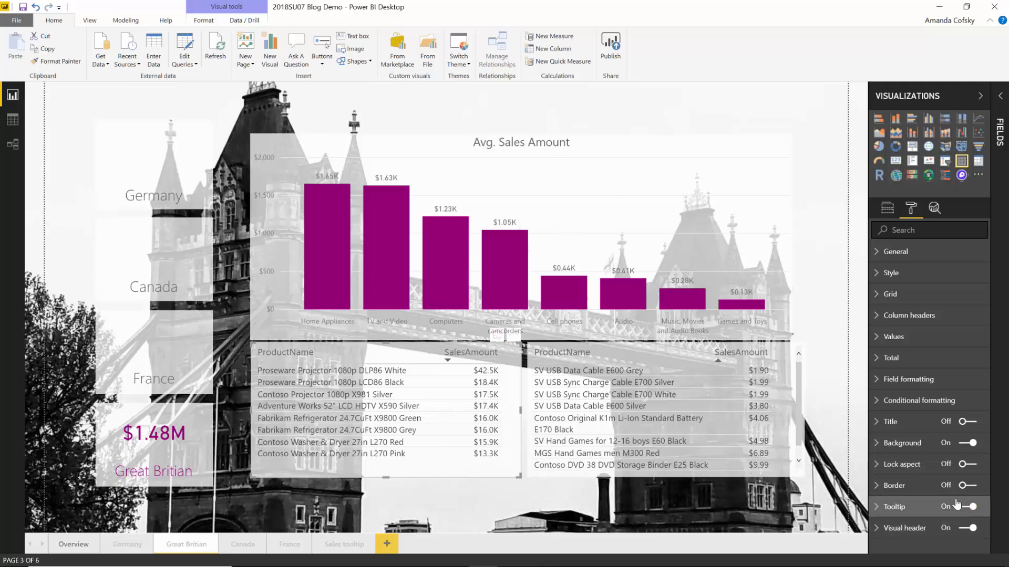
- Turn off tooltips for the Avg. Sales Amount bar chart, then return to the Overview page
click(709, 191)
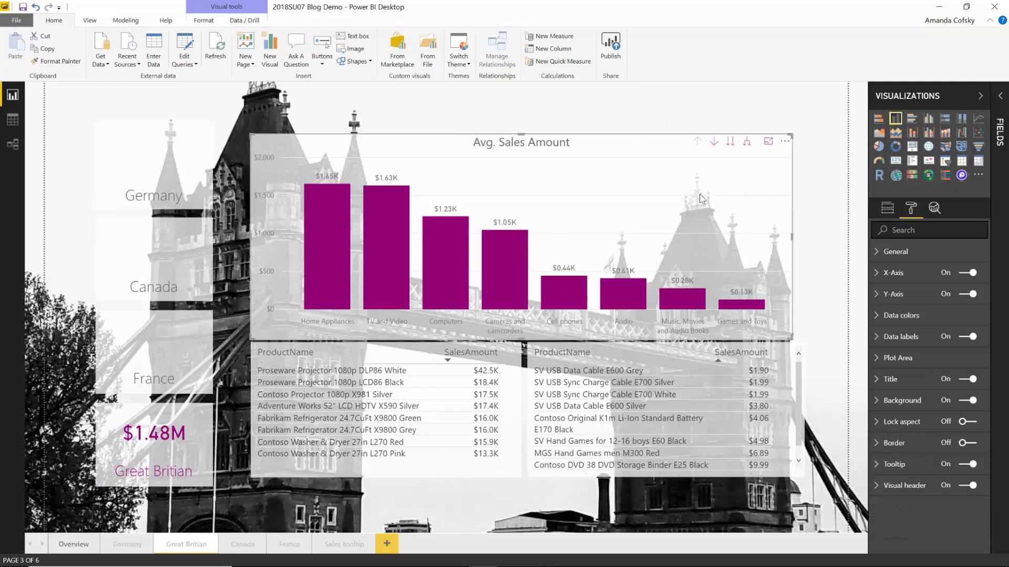
mouse_move(504, 290)
click(966, 465)
click(818, 226)
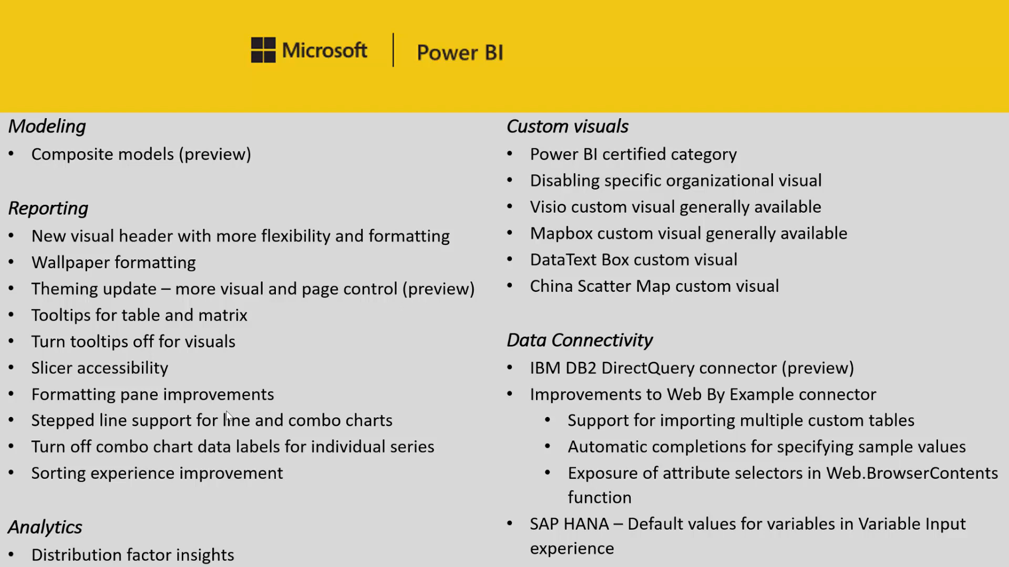
key(alt+Tab)
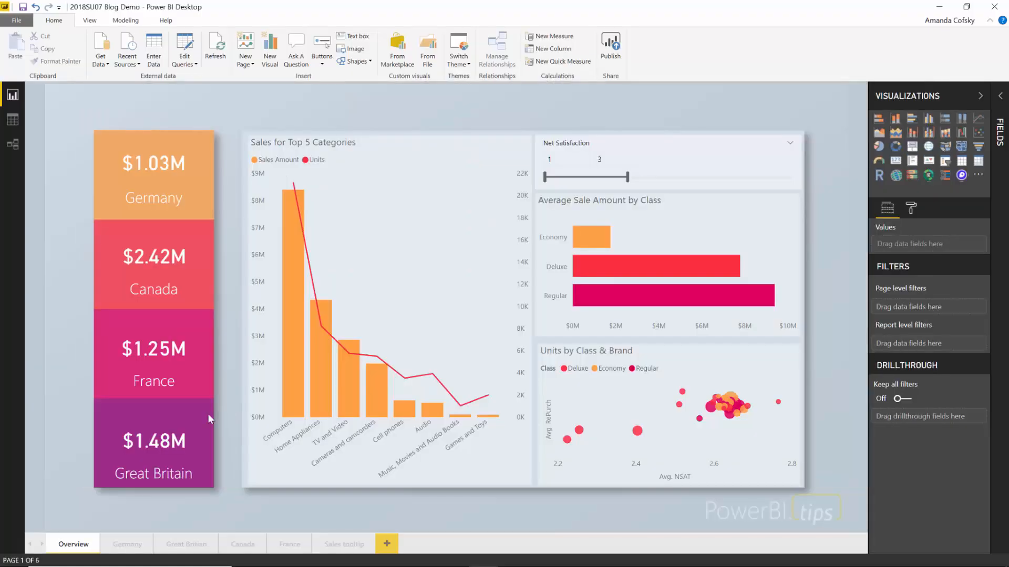
- Clear the Net Satisfaction slicer's 1–3 filter so it spans the full 1 to 7 range
click(617, 145)
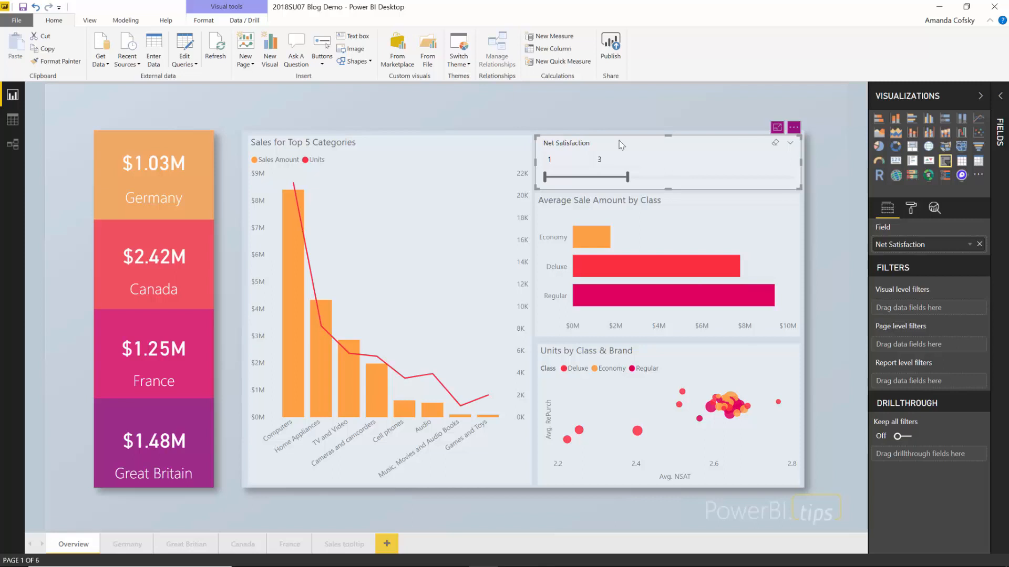
key(Tab)
key(Tab)
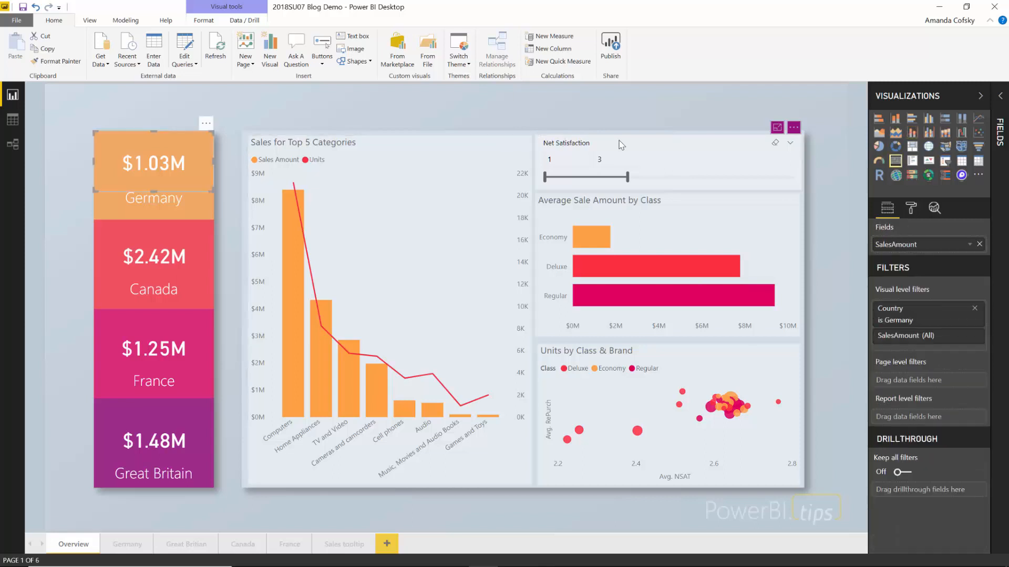
click(620, 145)
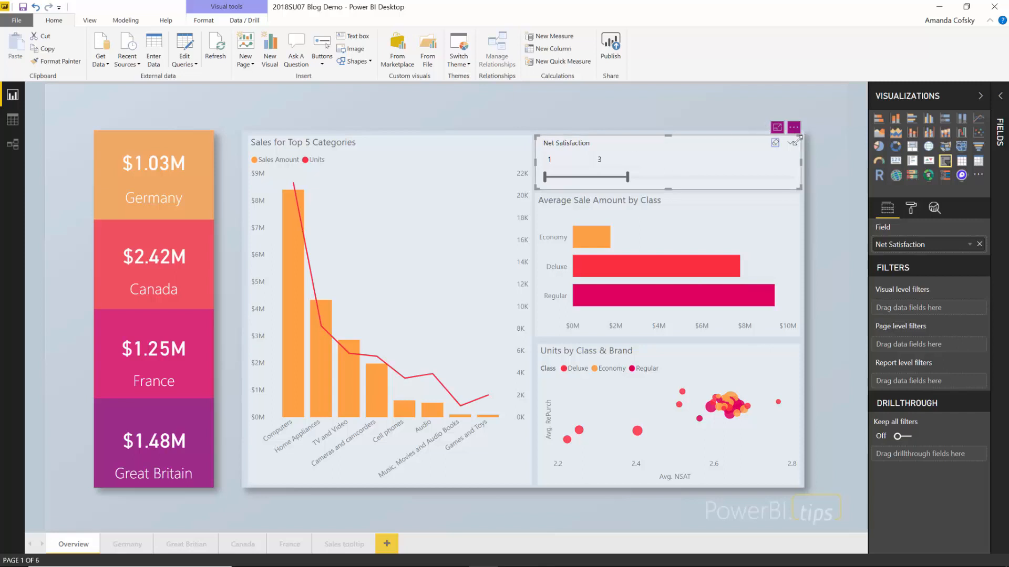
click(771, 147)
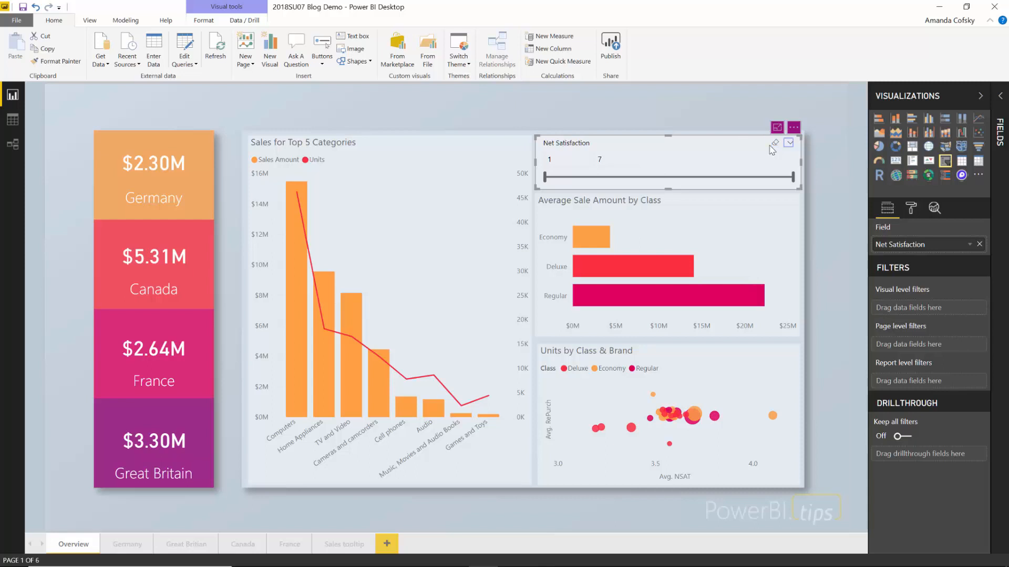
- Set the Net Satisfaction slicer range to 3 through 5
key(Tab)
text(3)
key(Tab)
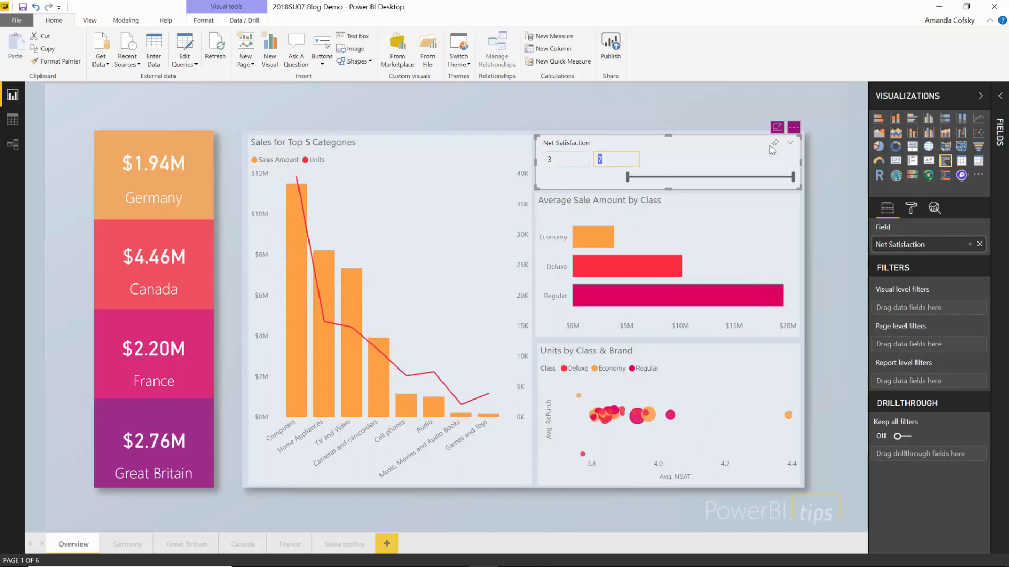
text(5)
key(Return)
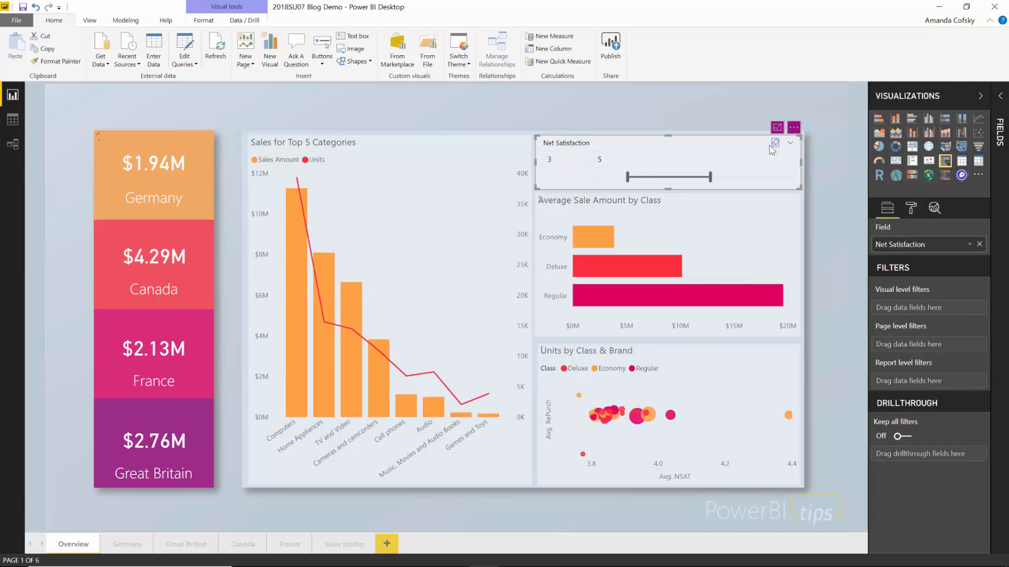
- Change the Net Satisfaction slicer type to List
key(Return)
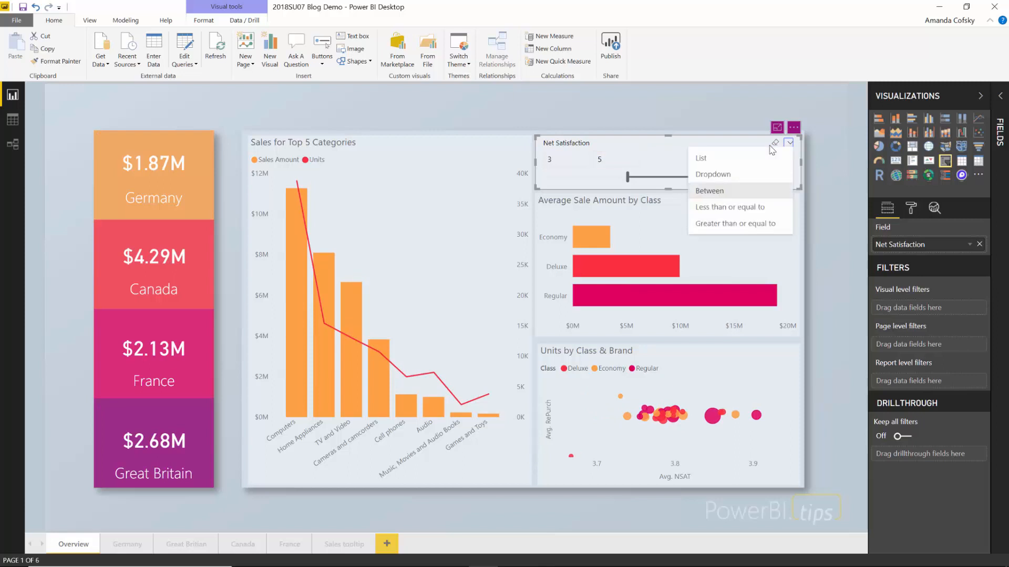
key(Up)
key(Up)
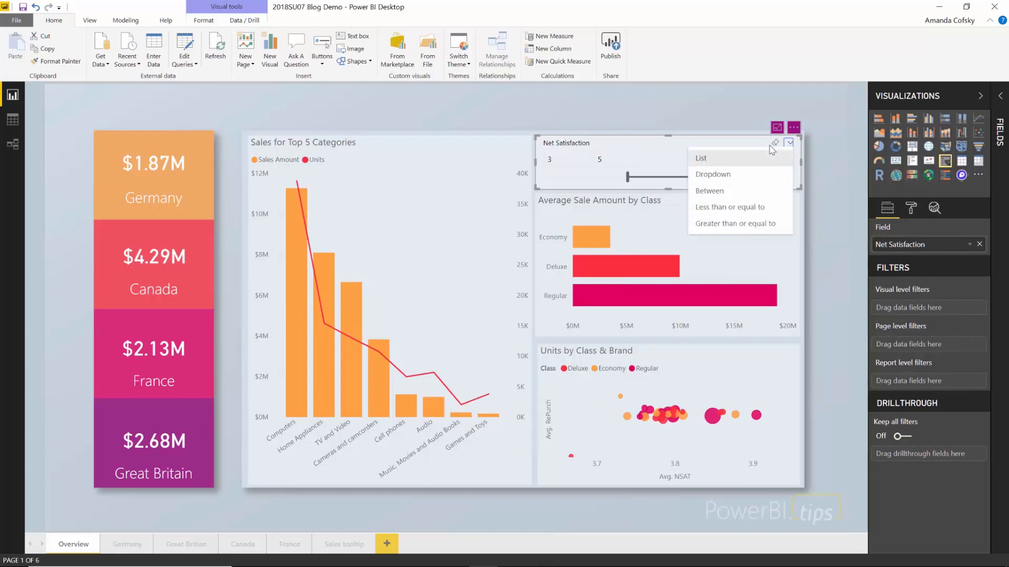
key(Return)
key(Tab)
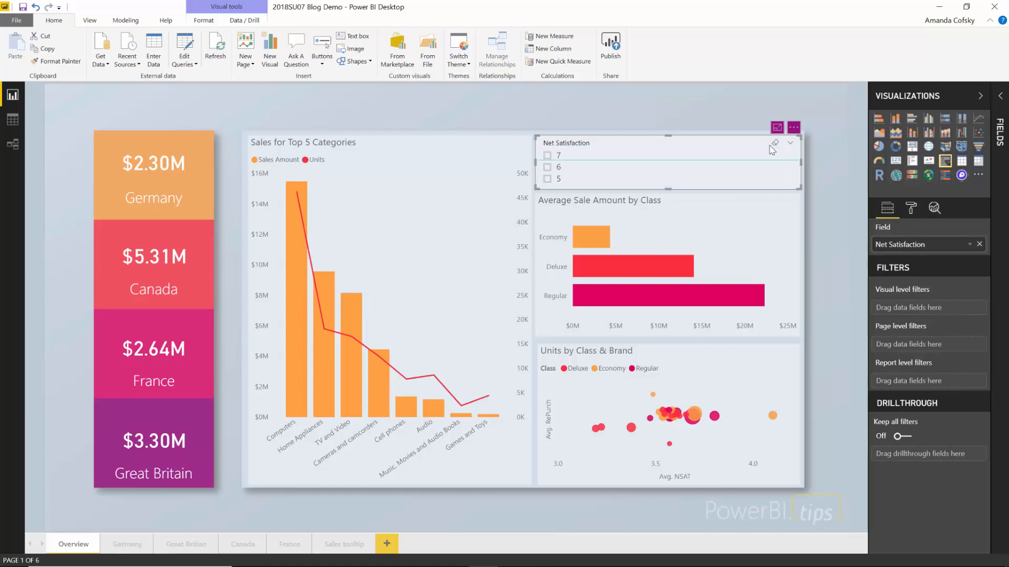
- Select values 3, 2 and 1 in the Net Satisfaction list slicer
scroll(772, 150, down, 1)
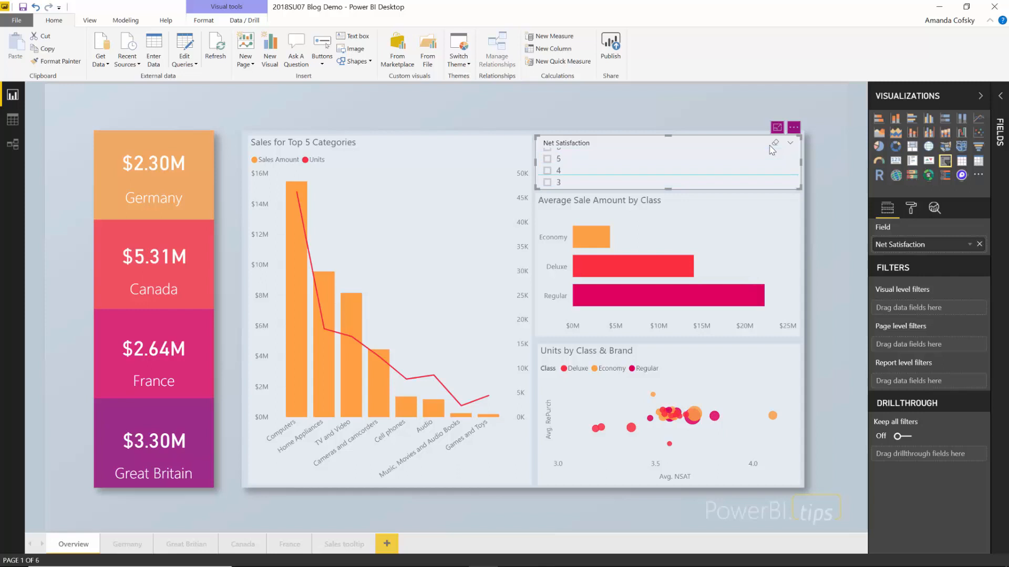
scroll(772, 149, down, 2)
scroll(772, 150, up, 1)
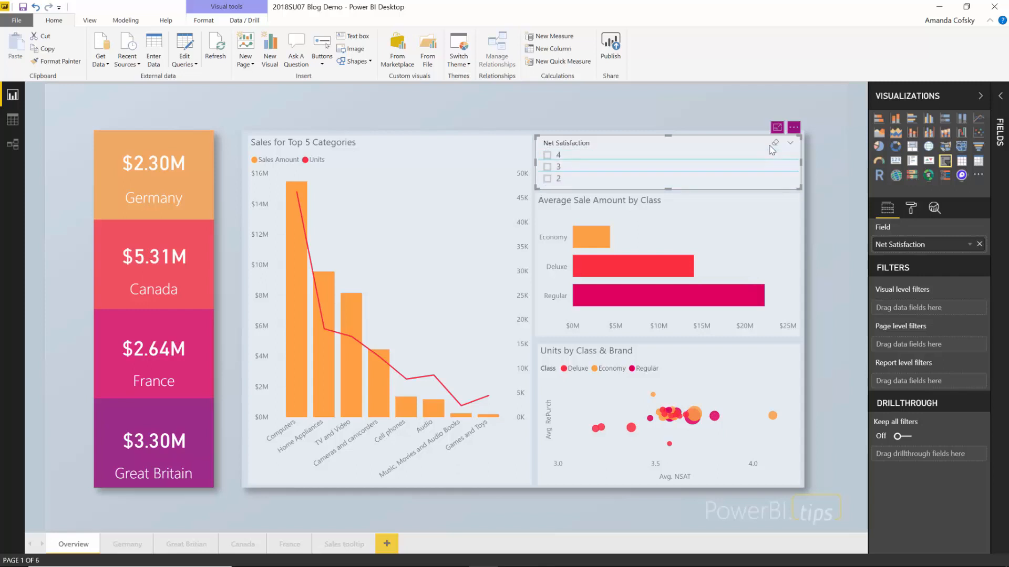
key(space)
key(Down)
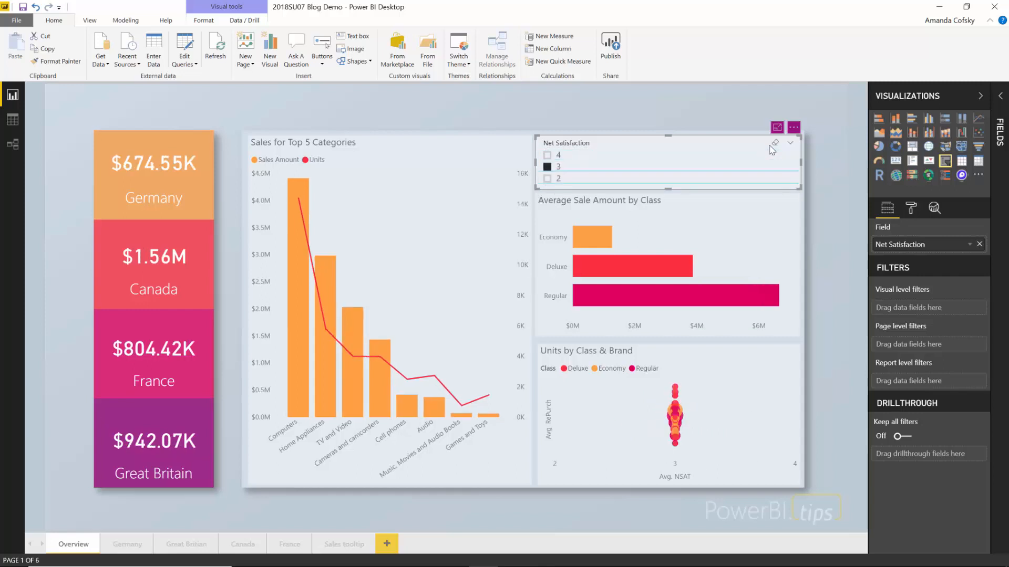
key(ctrl+space)
scroll(772, 150, down, 1)
key(ctrl+space)
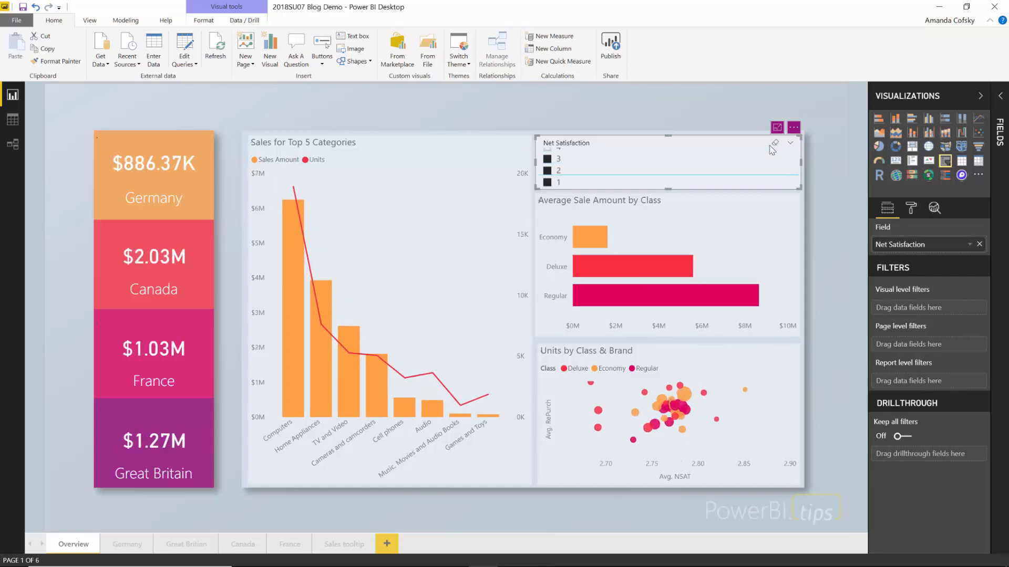
key(Up)
key(Up)
key(Up)
key(Up)
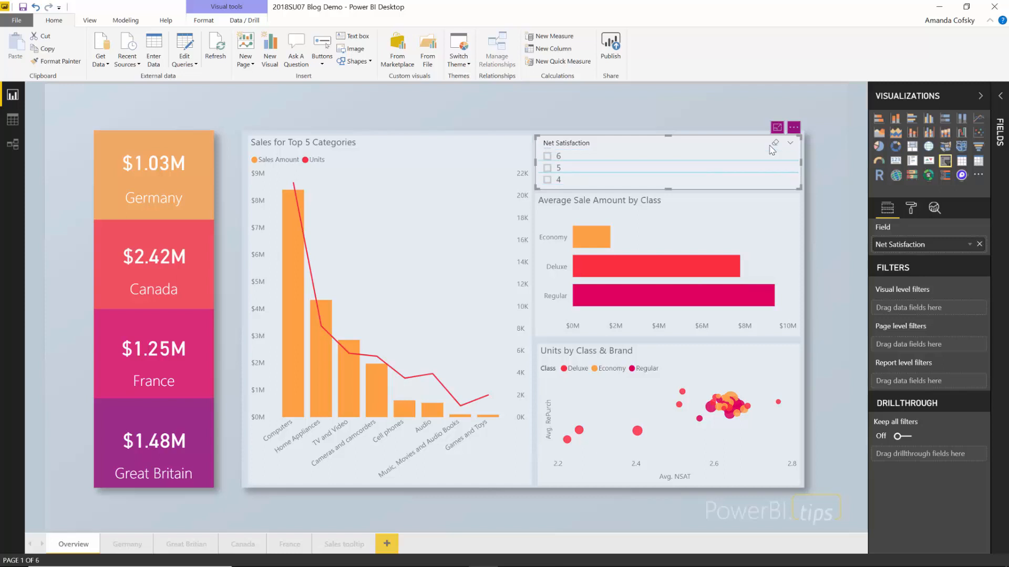
- Clear the slicer's selections and switch its type back to Between
key(shift+Tab)
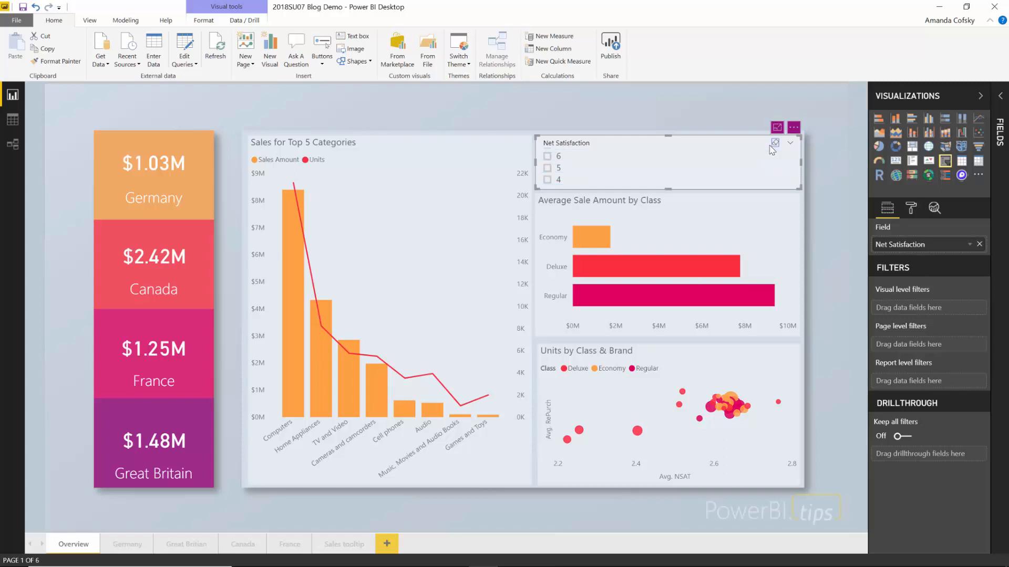
key(Return)
key(Tab)
key(Return)
key(Down)
key(Down)
key(Escape)
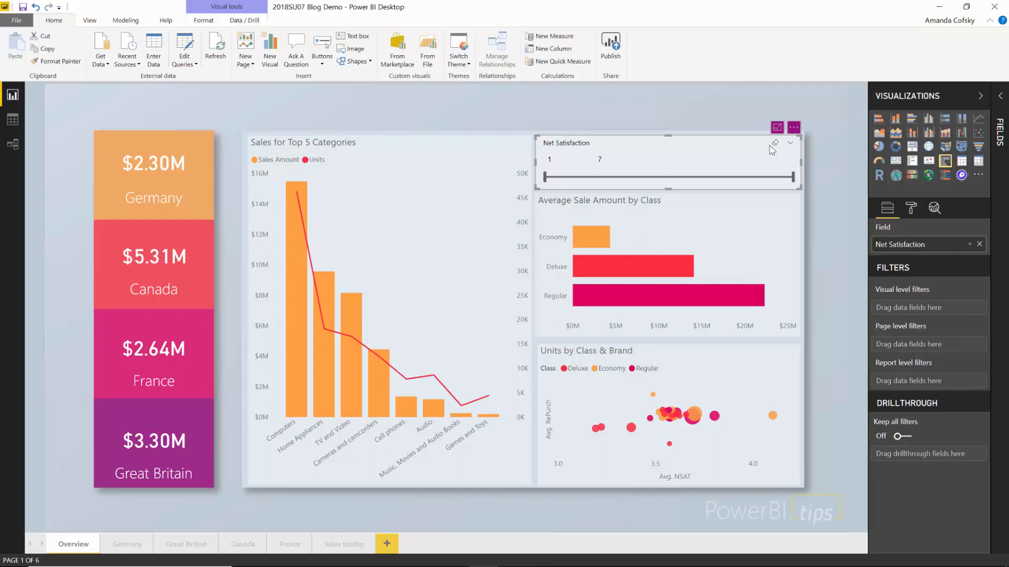
key(Tab)
key(Tab)
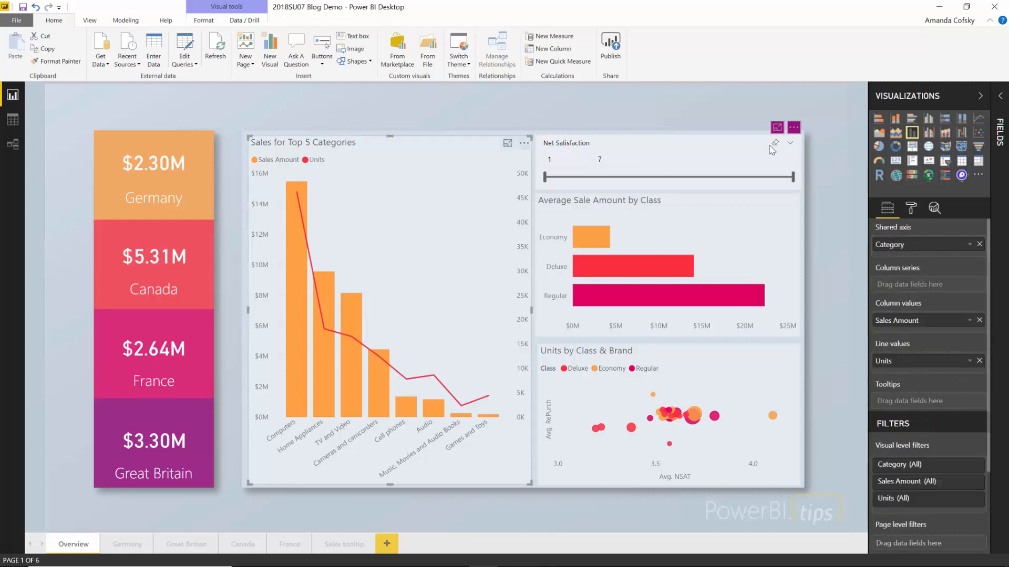
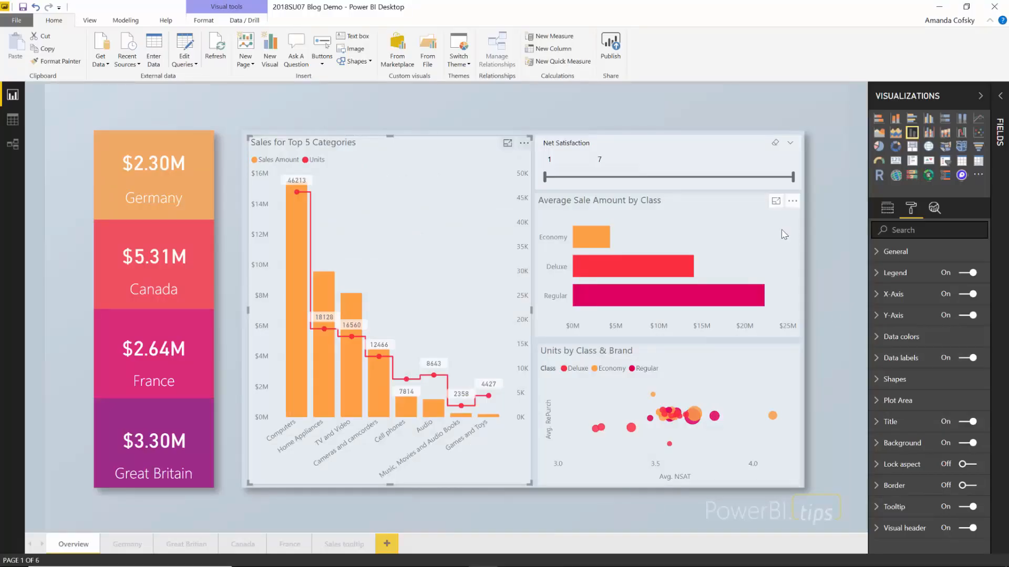
- Try sorting the Average Sale Amount by Class bars descending, then ascending
click(792, 201)
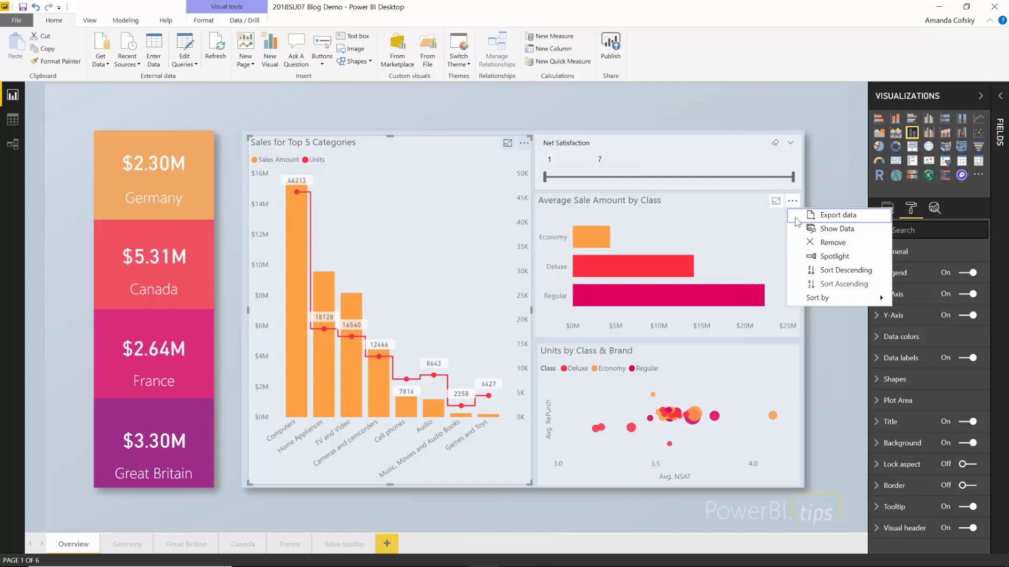
click(828, 271)
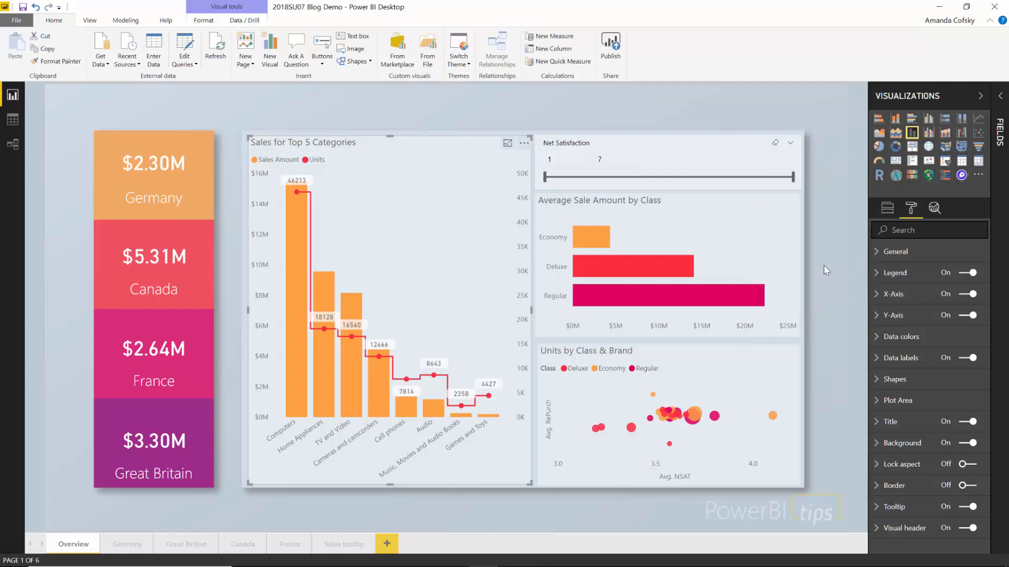
click(792, 201)
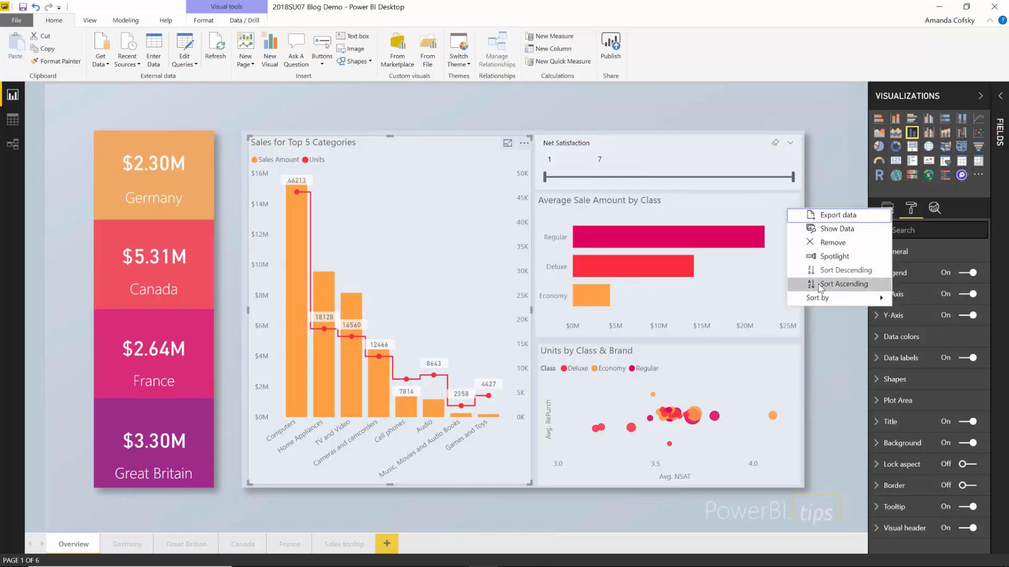
click(830, 285)
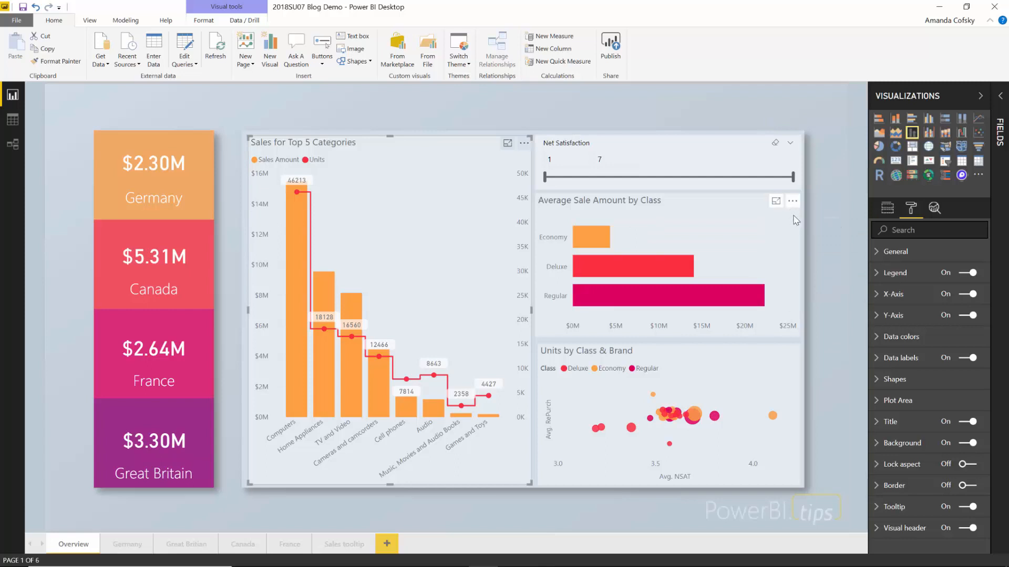
- Sort the class bars by SalesAmount, then by Class: Deluxe, Economy, Regular
click(792, 202)
mouse_move(827, 298)
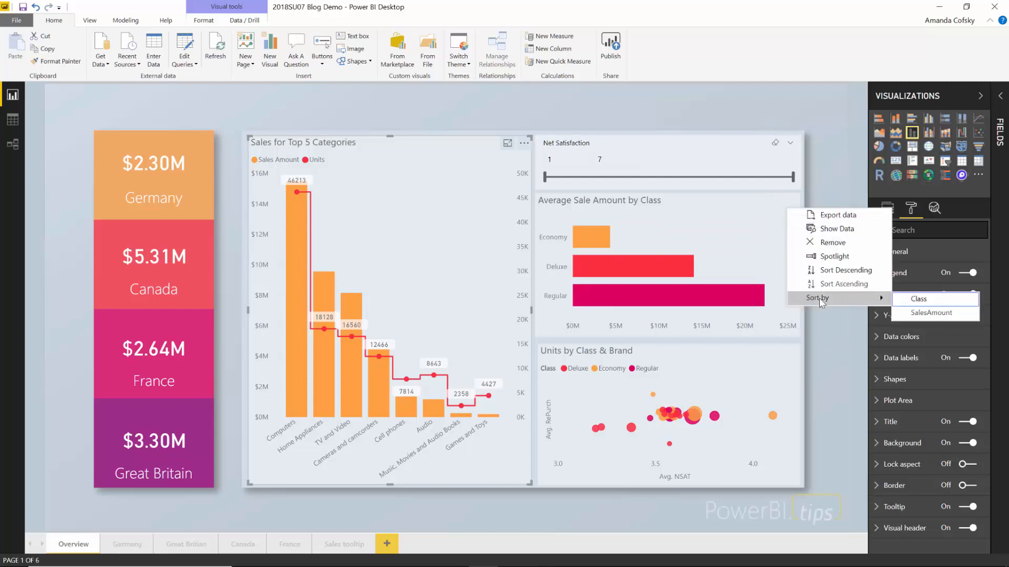
click(921, 313)
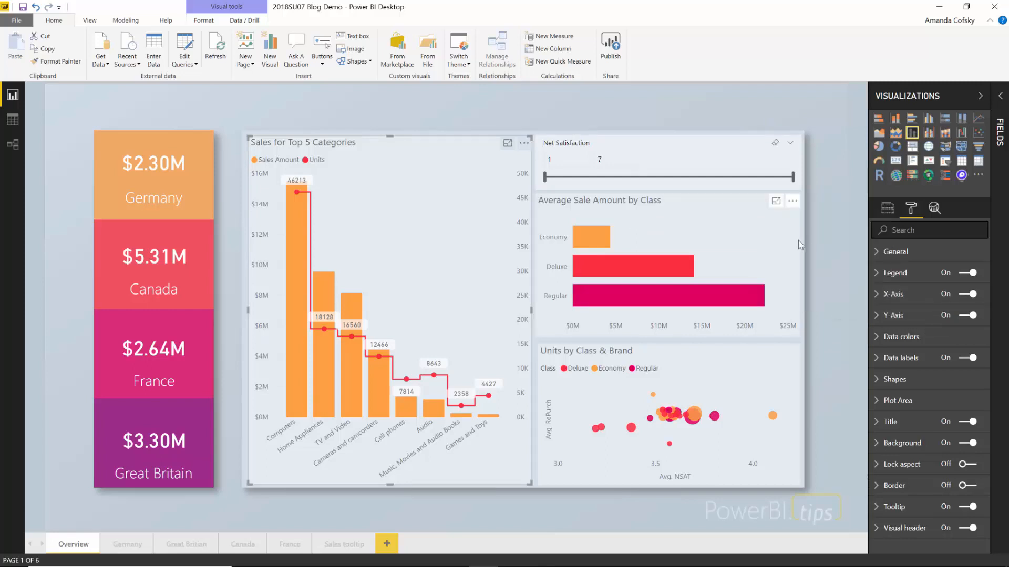
click(792, 201)
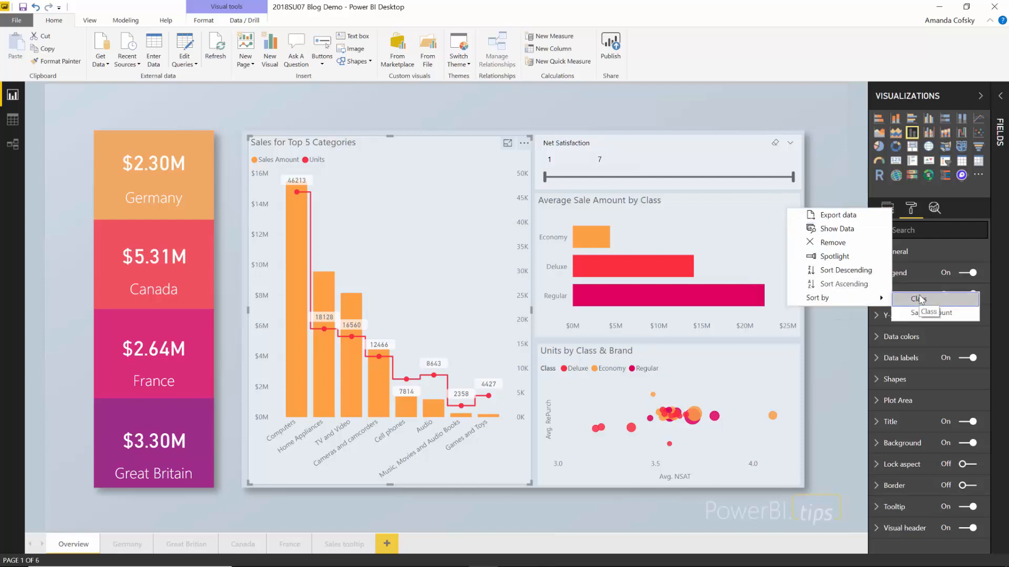
click(918, 295)
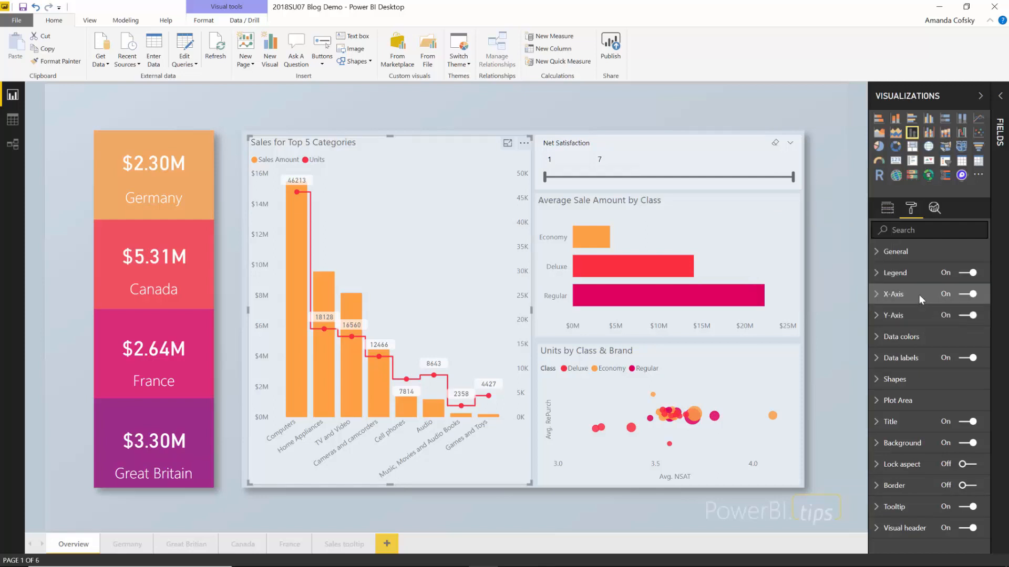
click(792, 201)
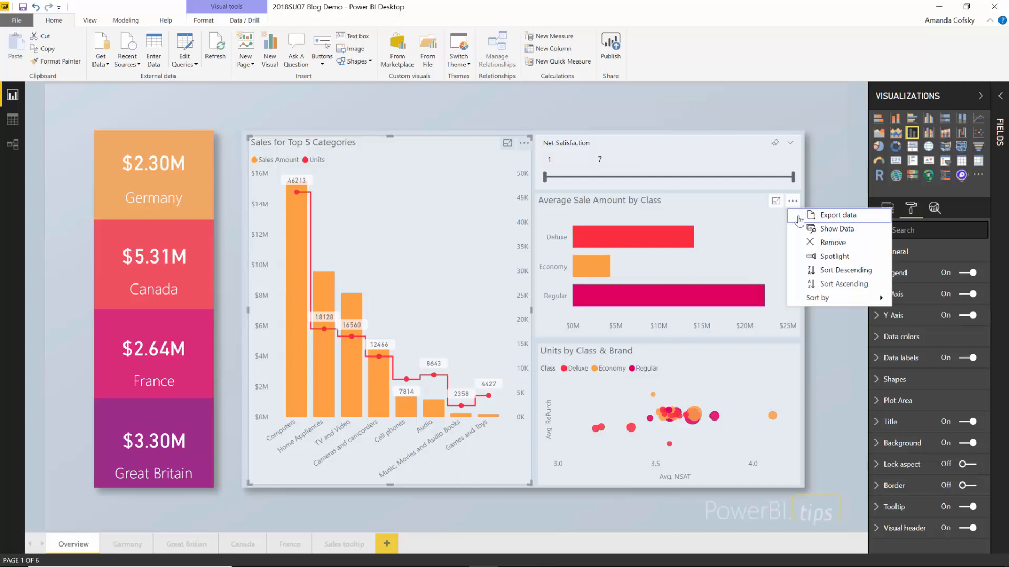
mouse_move(866, 299)
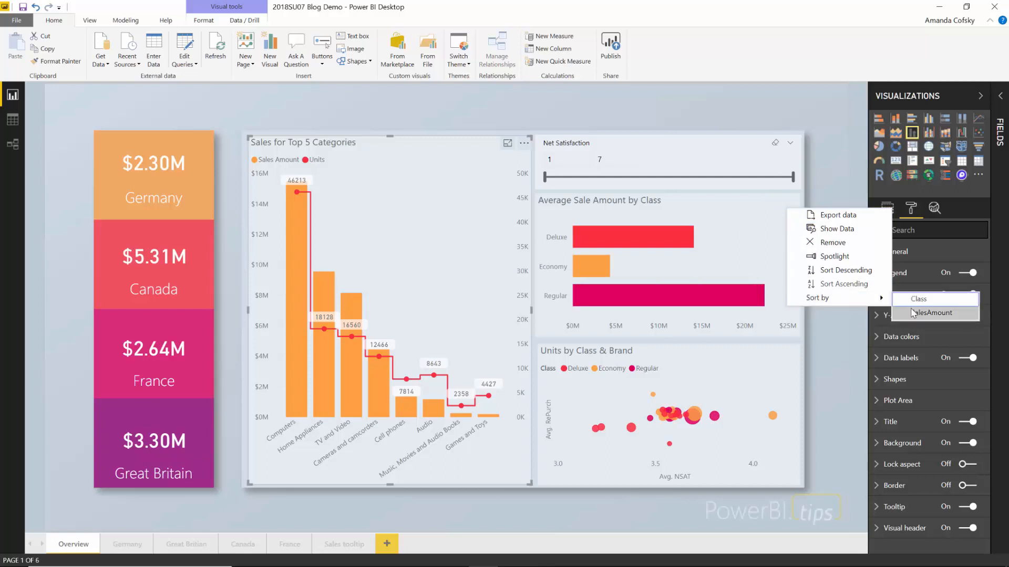
click(741, 255)
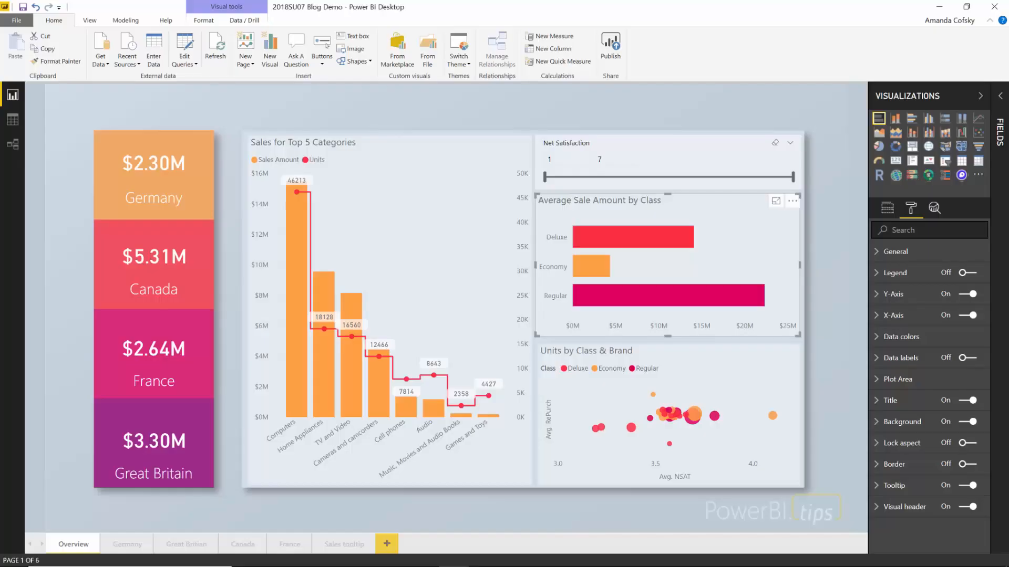
- Select the Cell phones bar and run Analyze > Find where this distribution is different
click(410, 407)
right_click(407, 401)
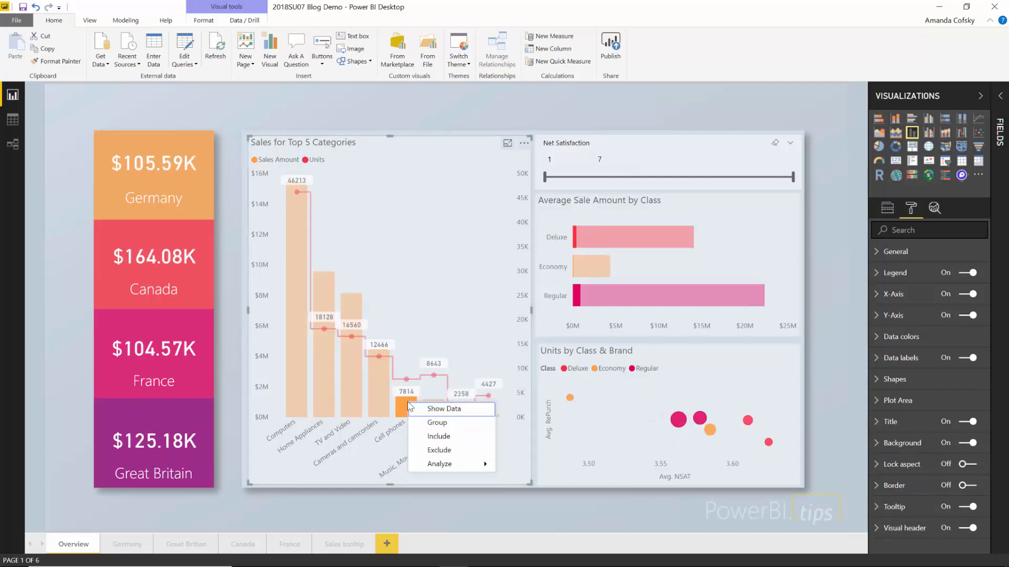
mouse_move(447, 465)
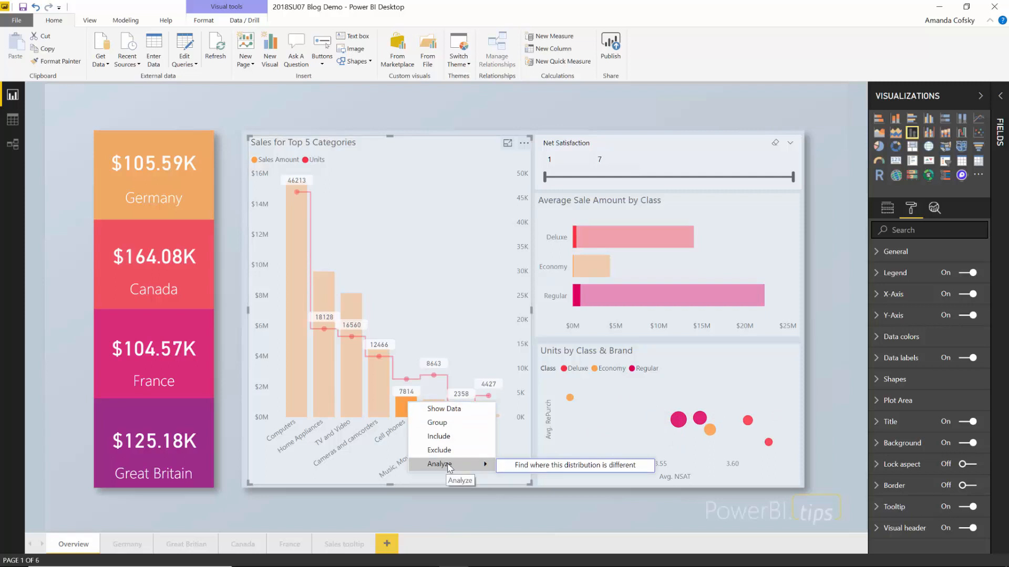
click(555, 468)
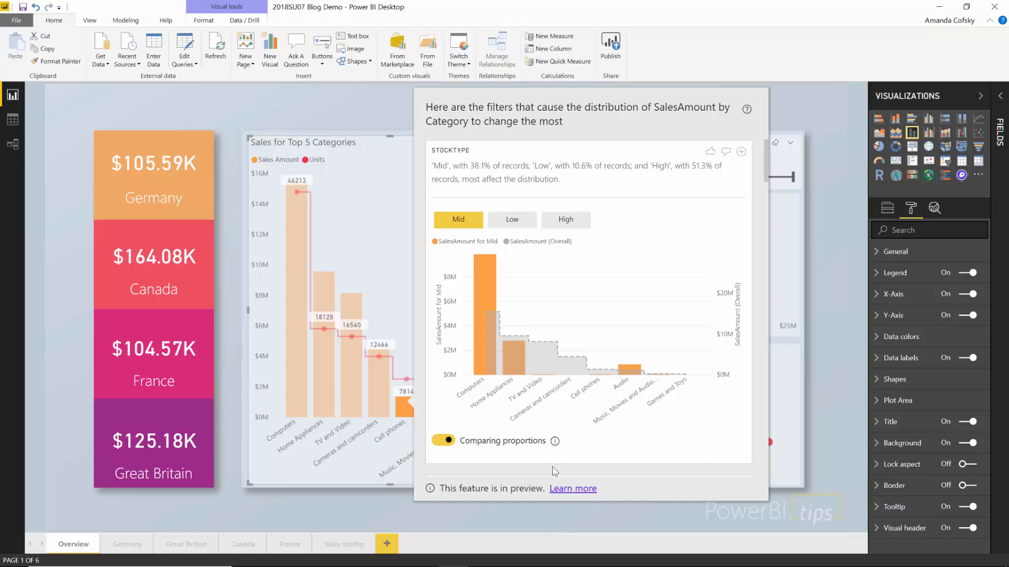
- Compare the Low, High and Mid stock-type sales distributions, ending on Low
mouse_move(499, 329)
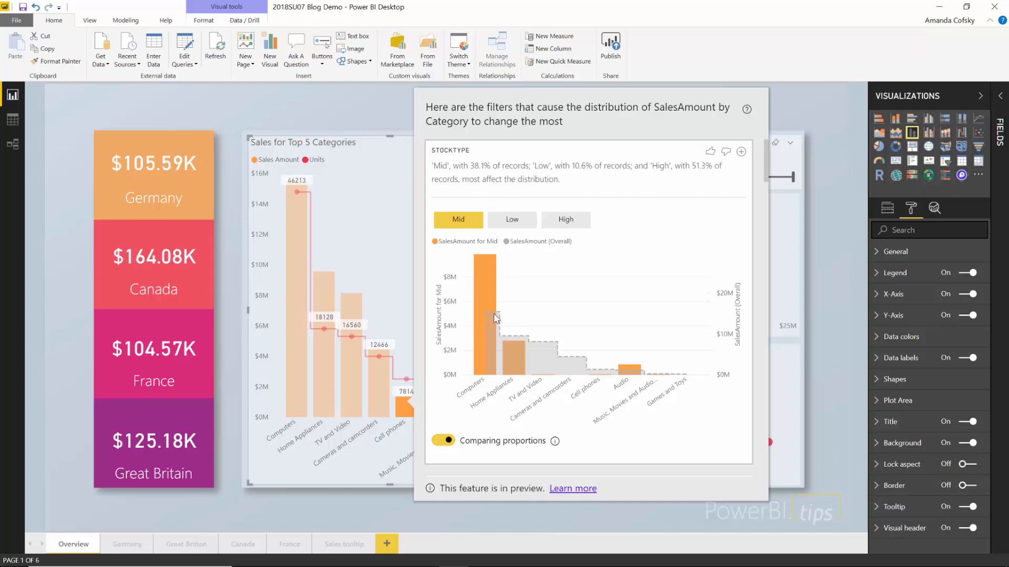
mouse_move(533, 348)
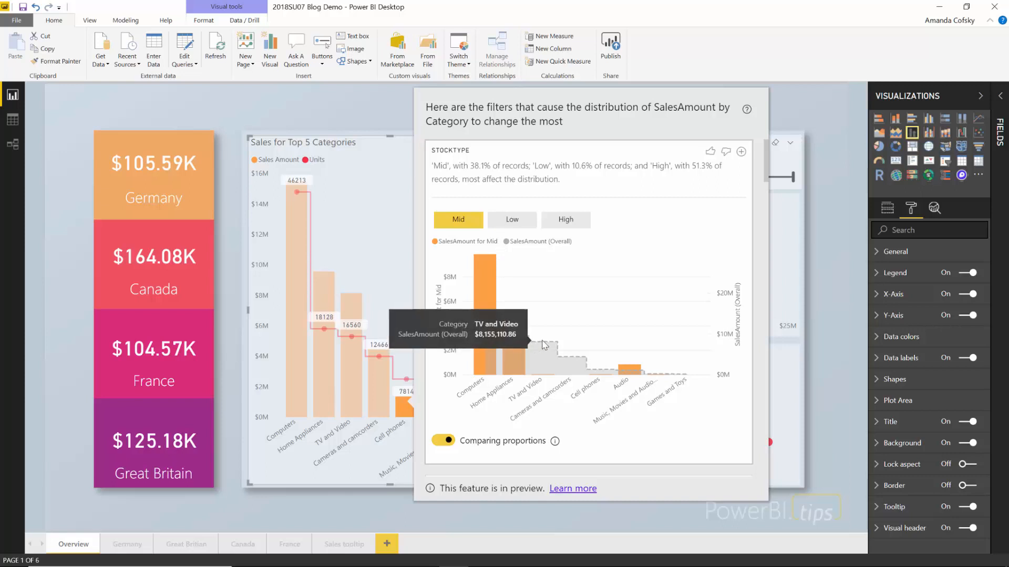
mouse_move(585, 361)
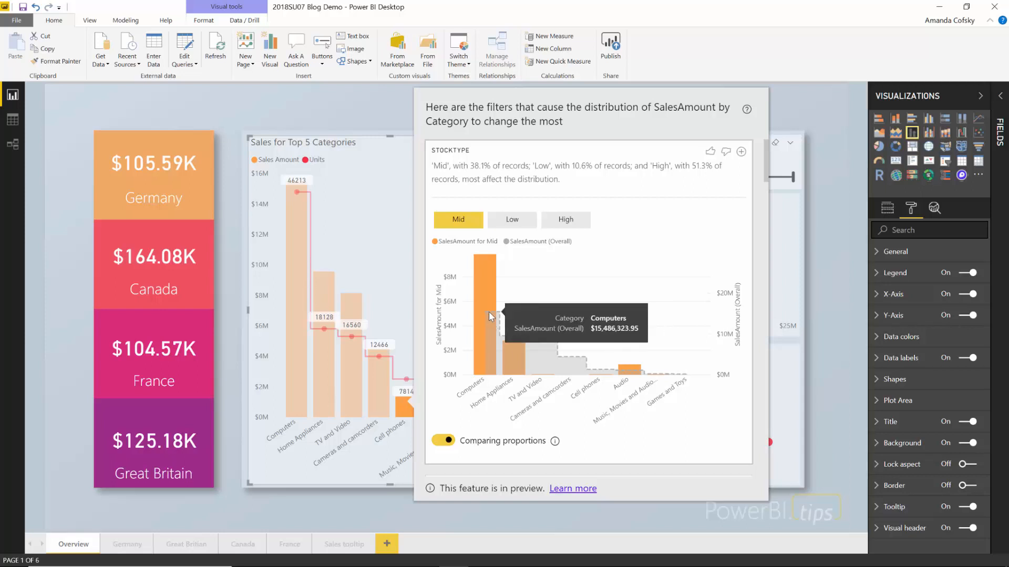
click(513, 222)
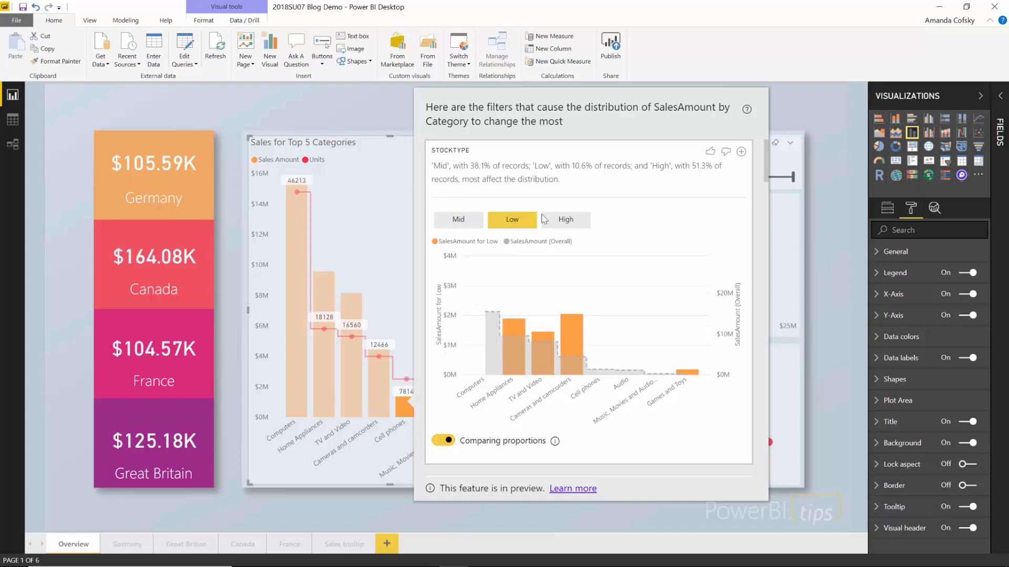
click(566, 222)
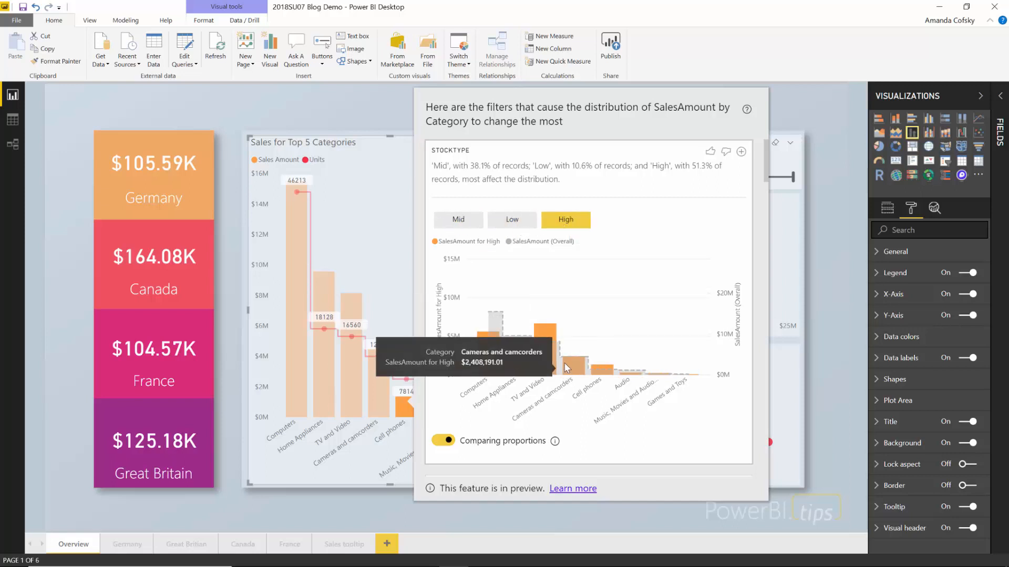
click(519, 225)
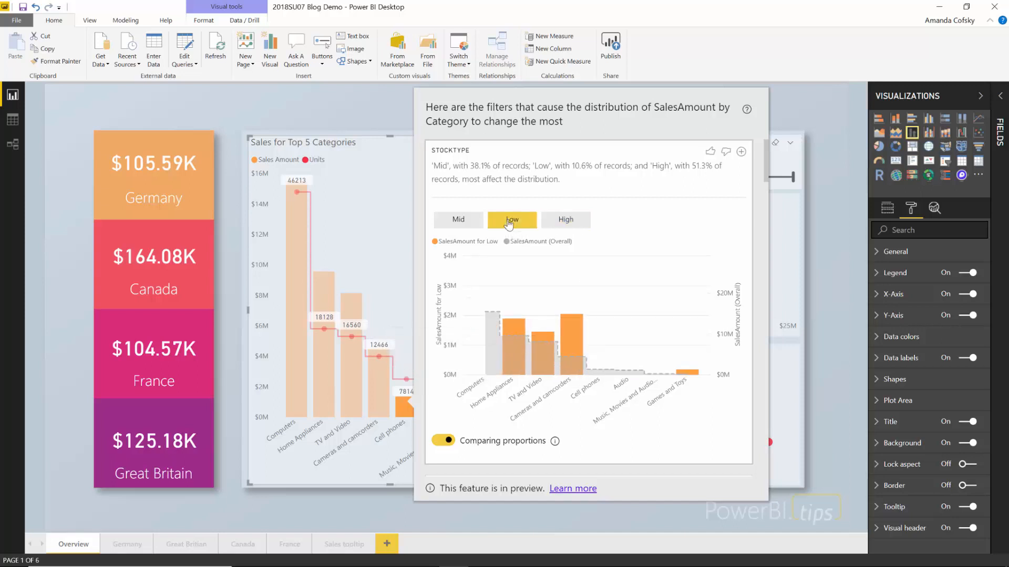
click(471, 221)
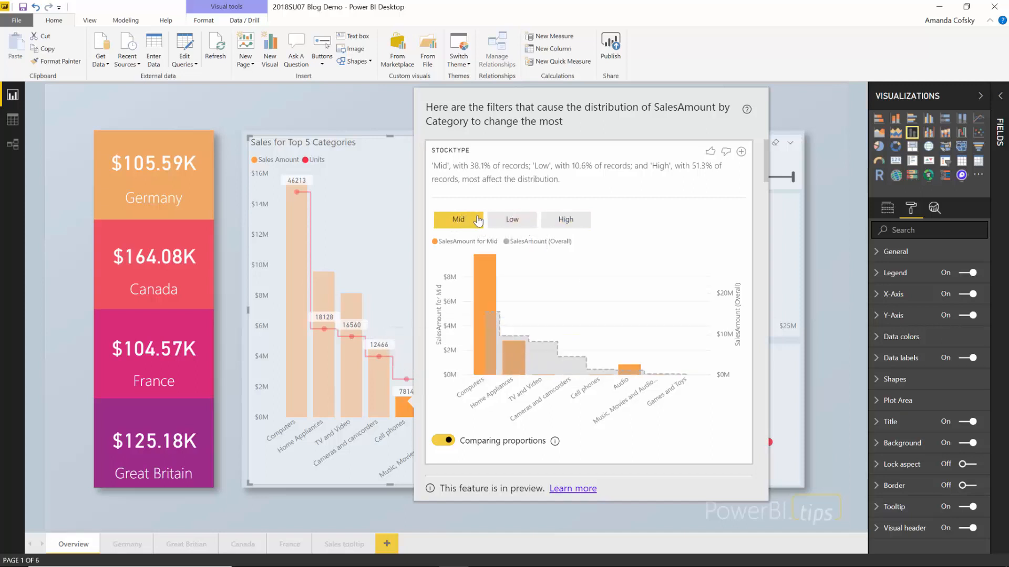
click(530, 221)
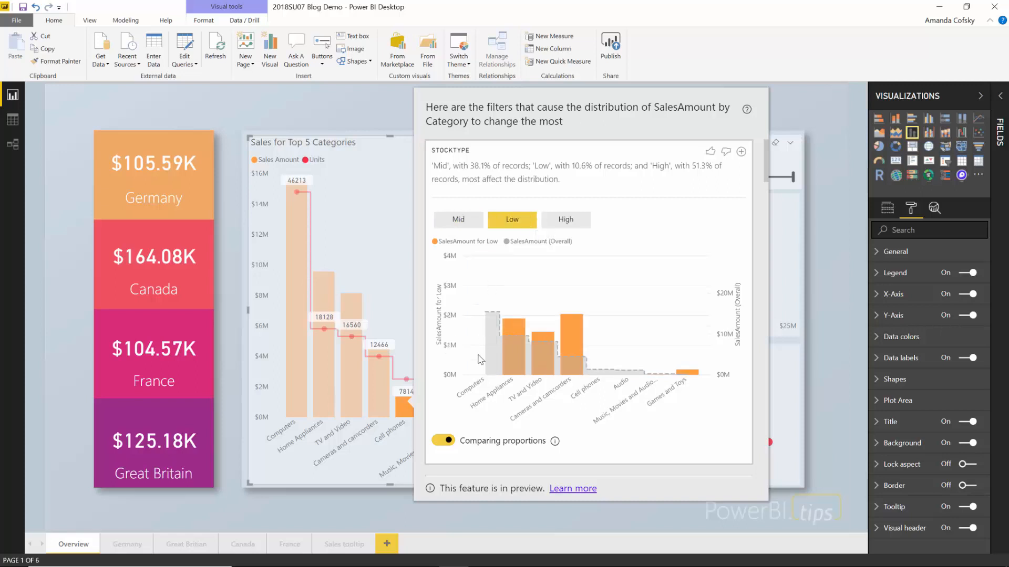
mouse_move(537, 371)
click(443, 440)
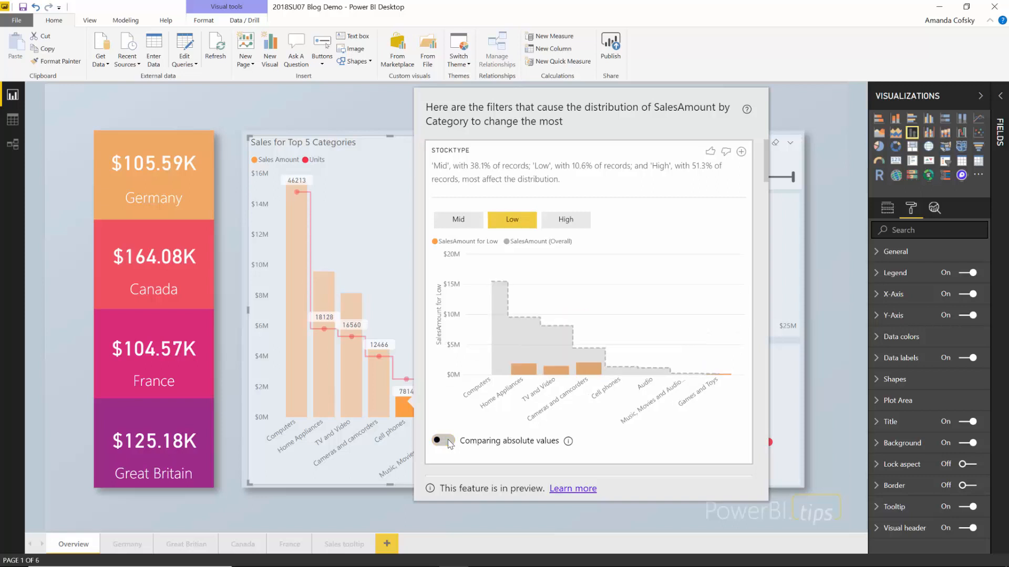
mouse_move(496, 288)
click(442, 440)
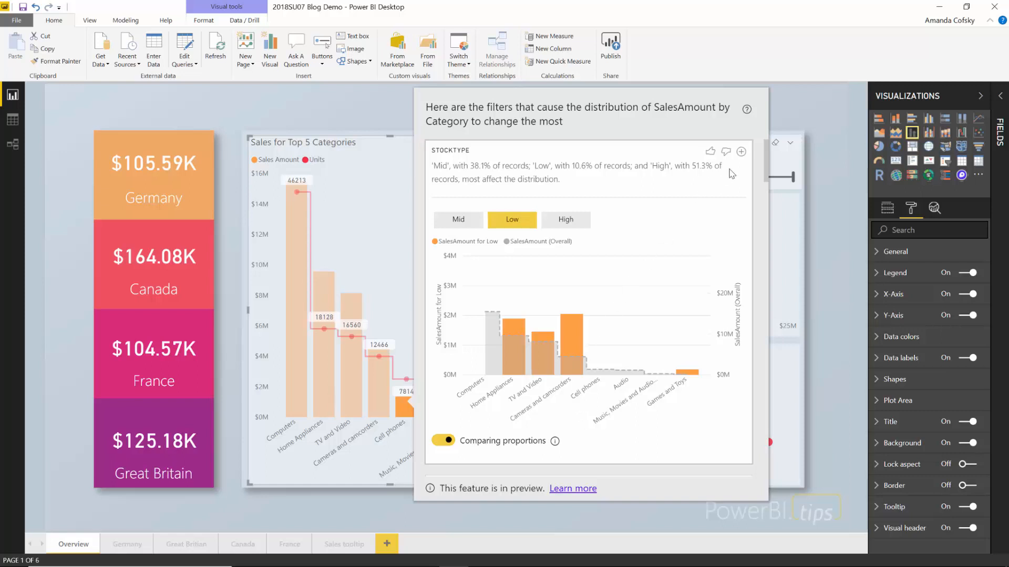
- Add the insight chart to the page, move it bottom-right, shrink it, and turn Background on
click(740, 153)
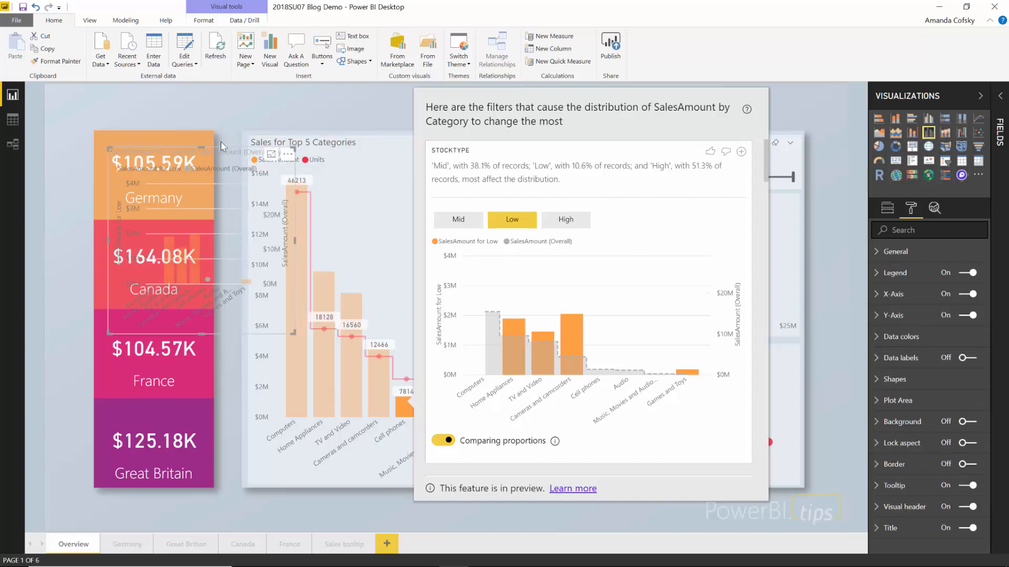
drag(220, 155, 770, 350)
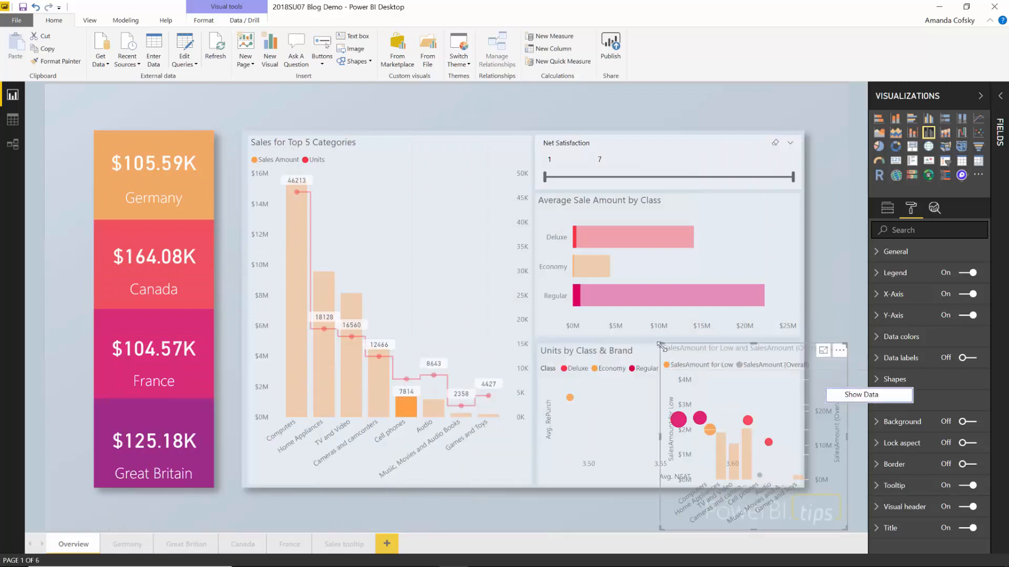
drag(660, 345, 675, 425)
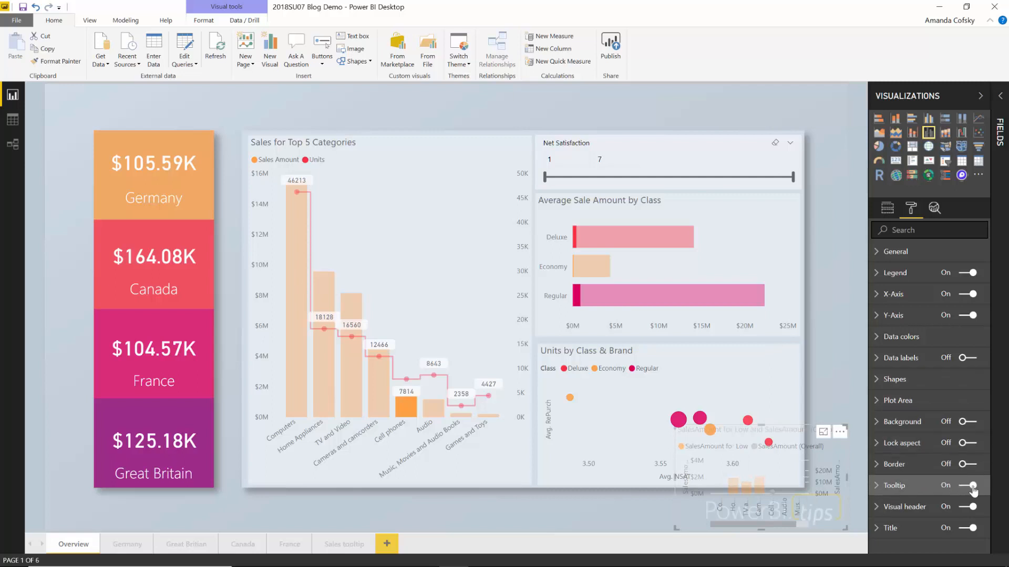
click(967, 427)
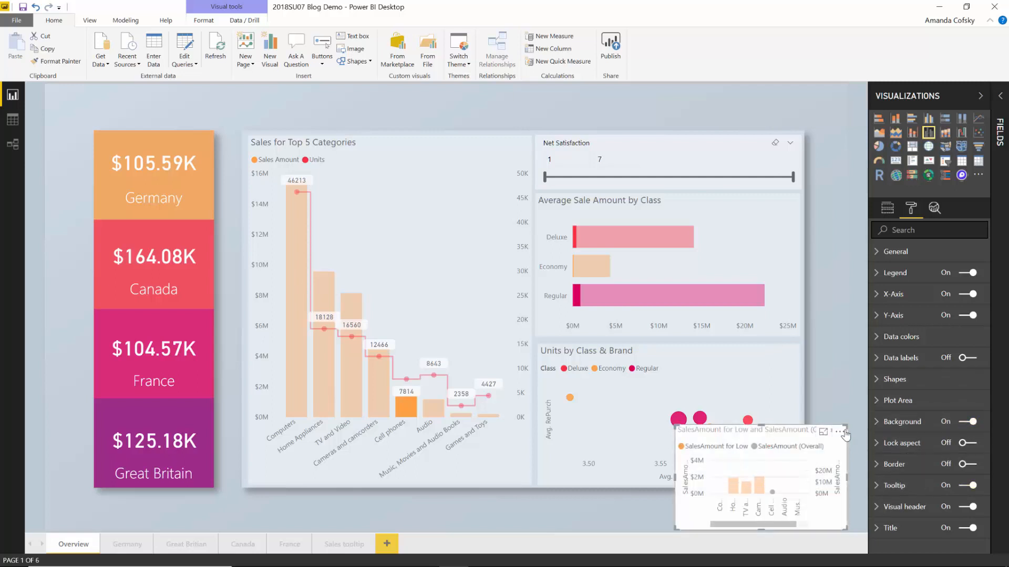
- Delete the added insight chart from the Overview page
click(849, 395)
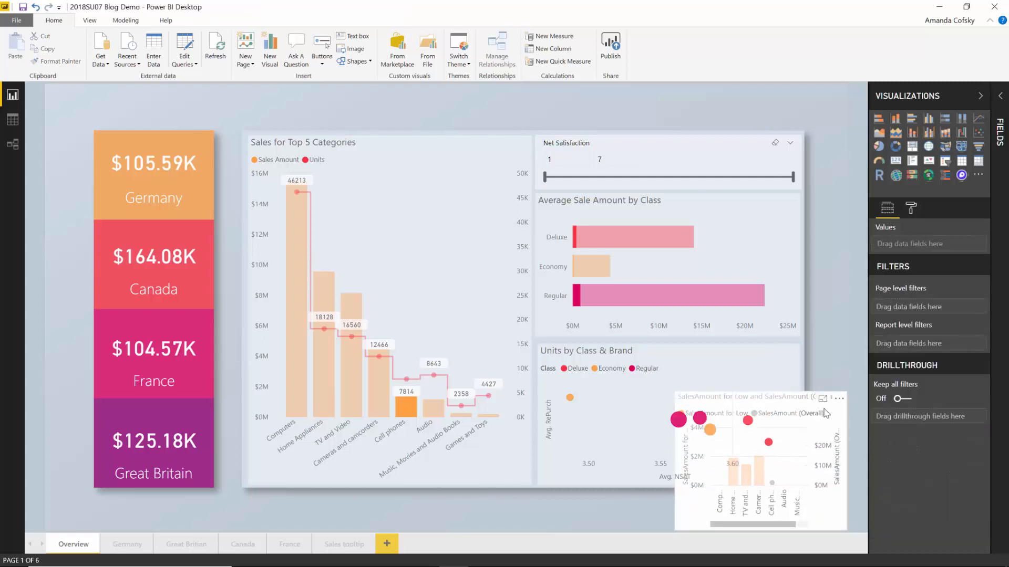
click(833, 430)
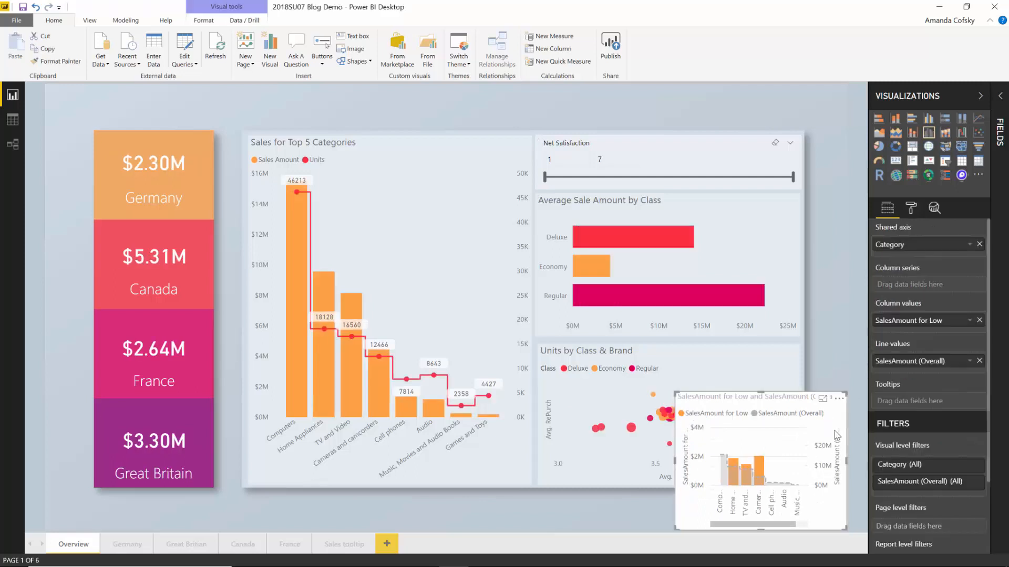
mouse_move(766, 479)
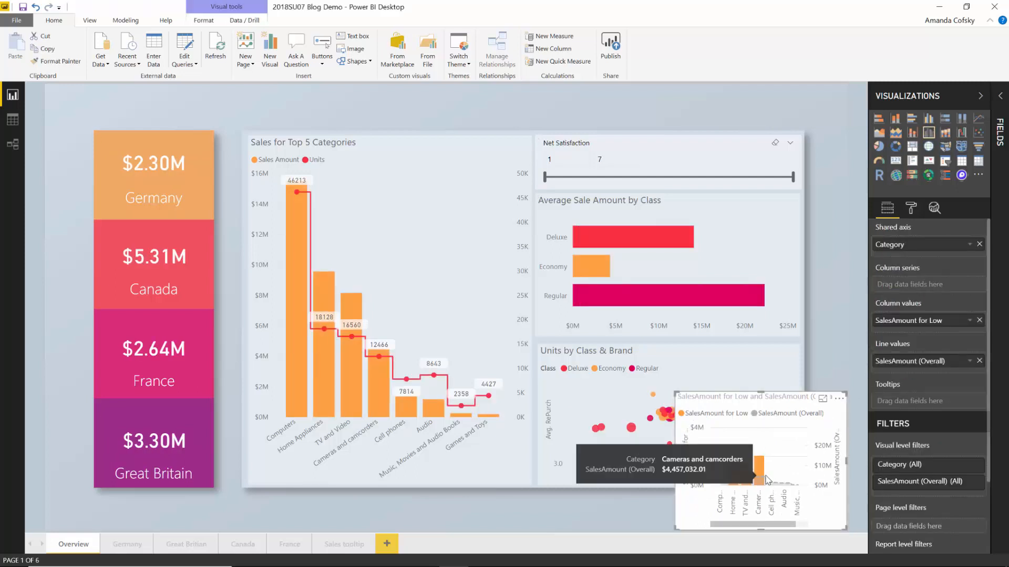
key(Delete)
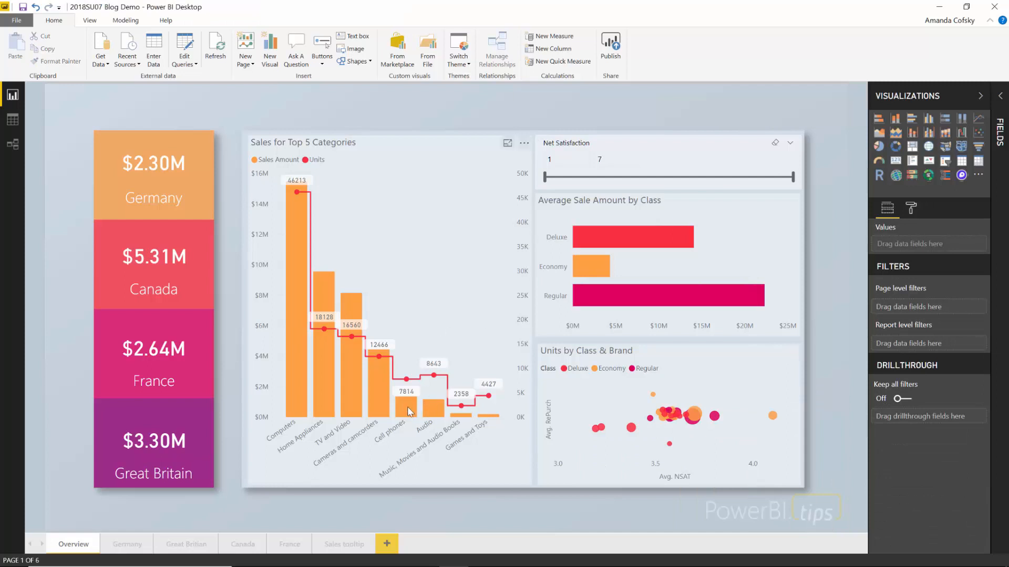
mouse_move(409, 411)
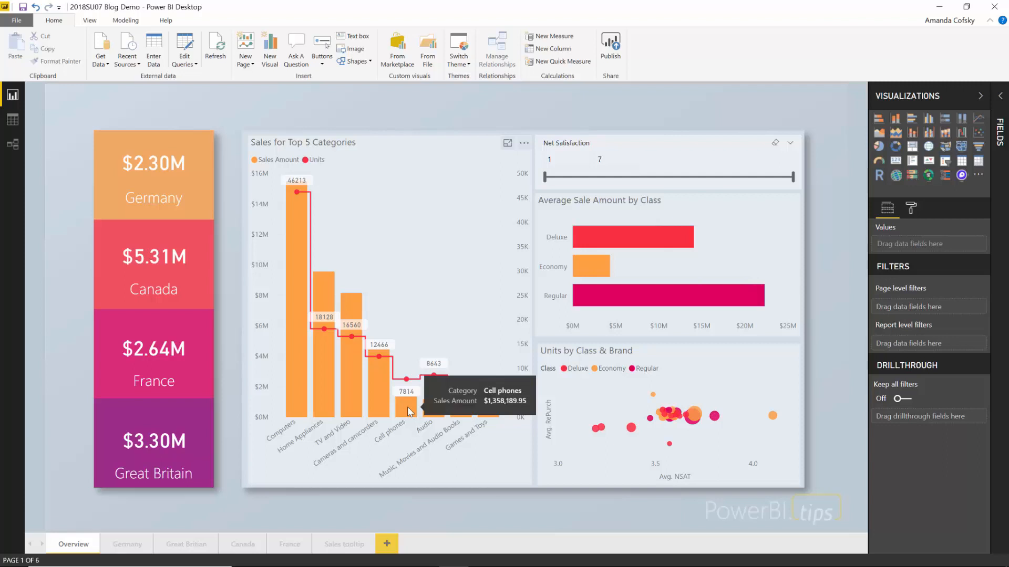
right_click(409, 411)
mouse_move(473, 469)
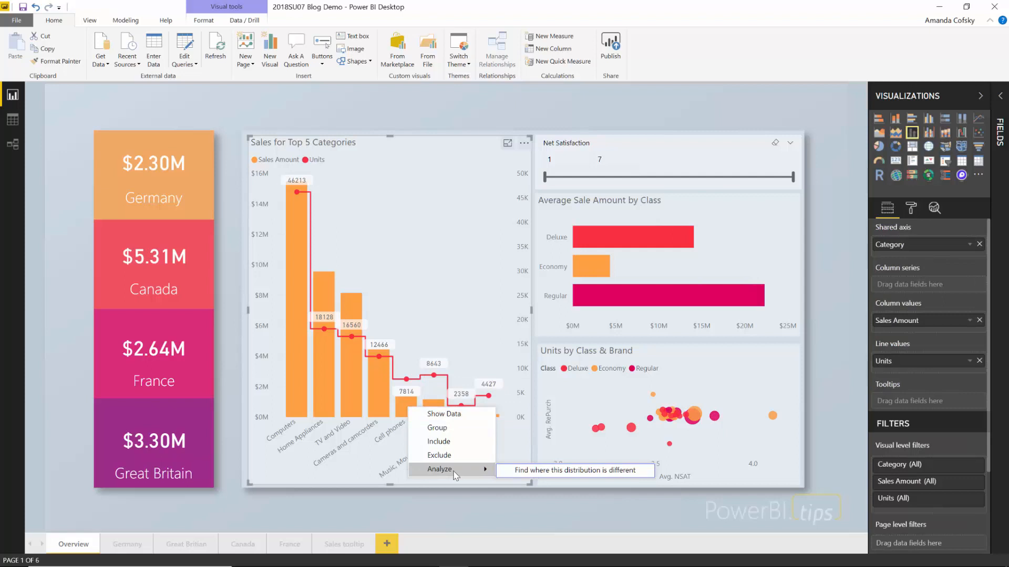
click(525, 469)
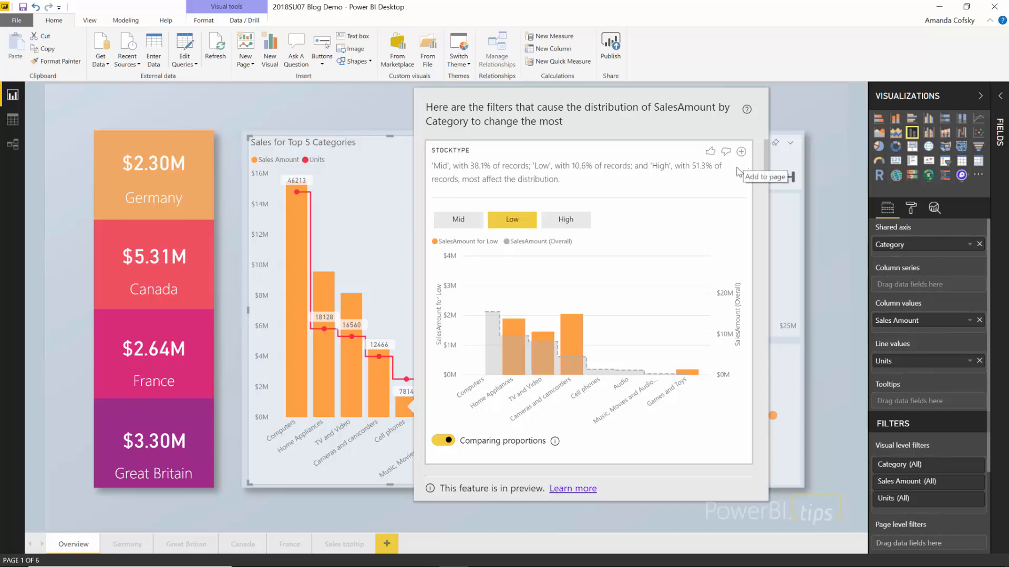
click(361, 503)
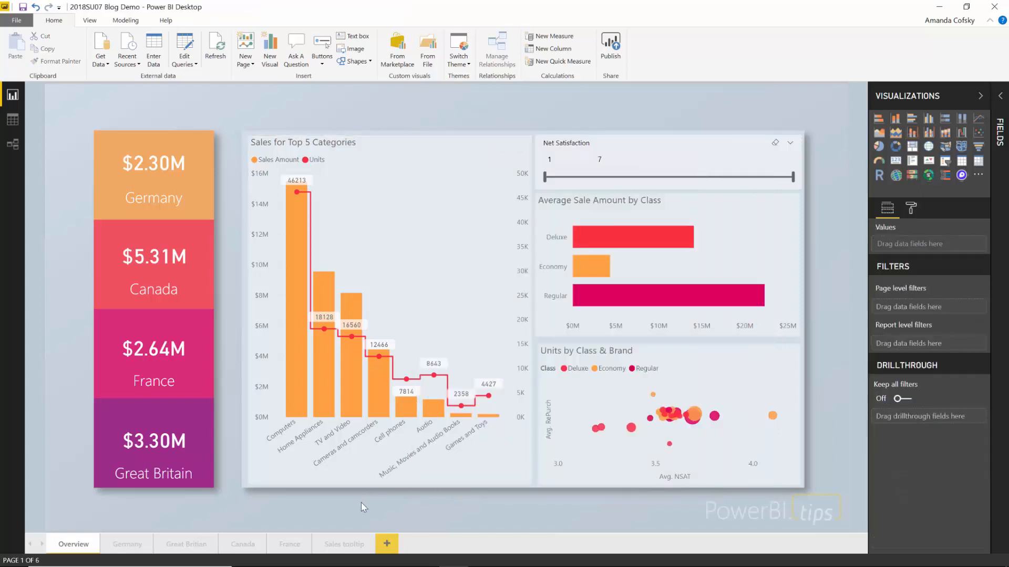
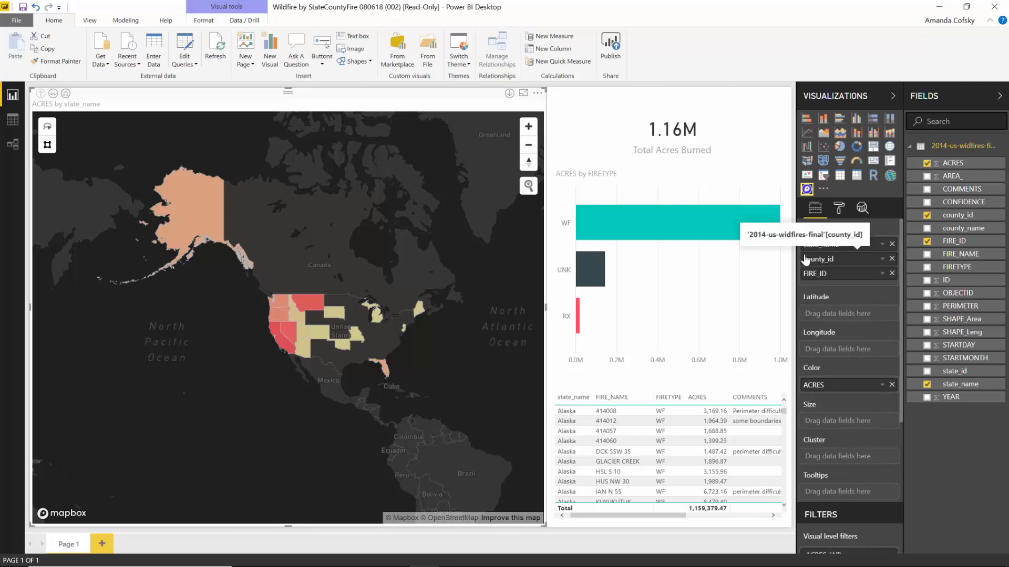
drag(339, 257, 335, 271)
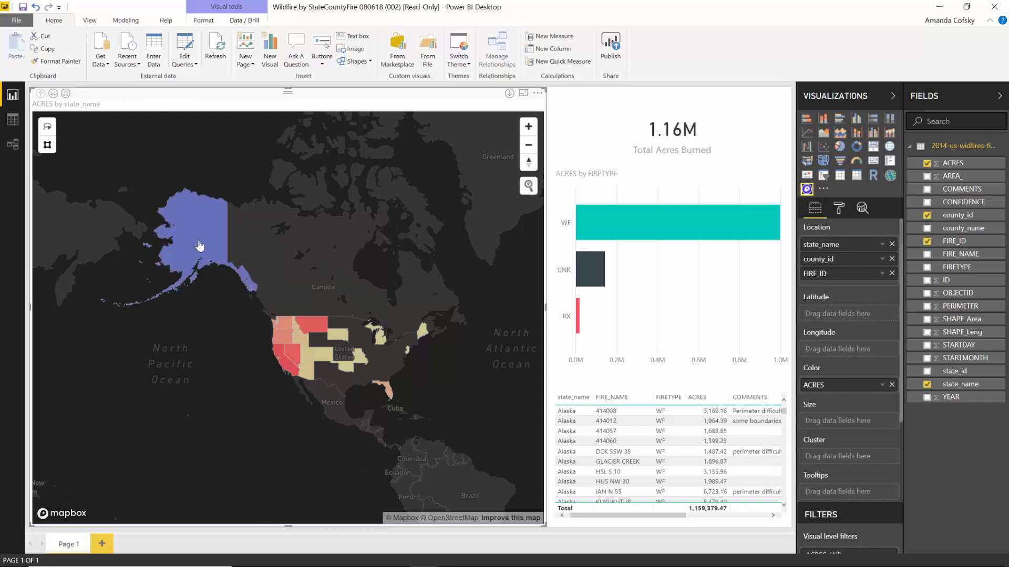
mouse_move(200, 245)
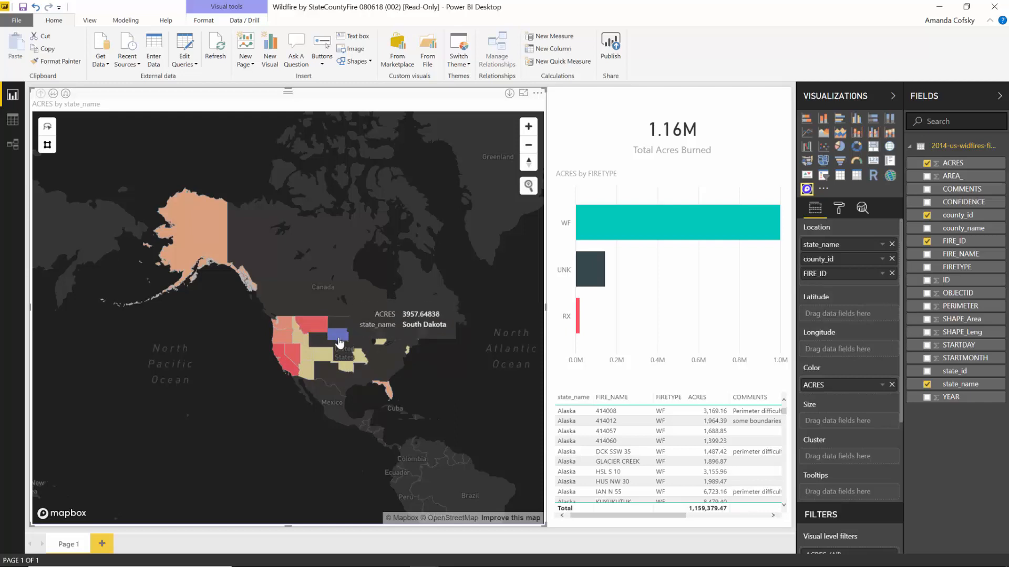
click(278, 342)
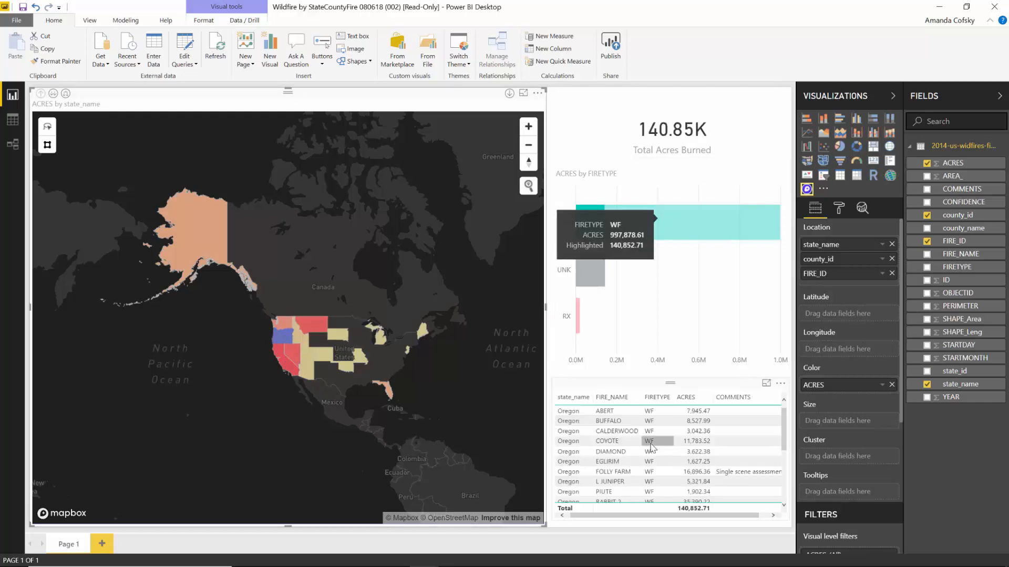
mouse_move(696, 236)
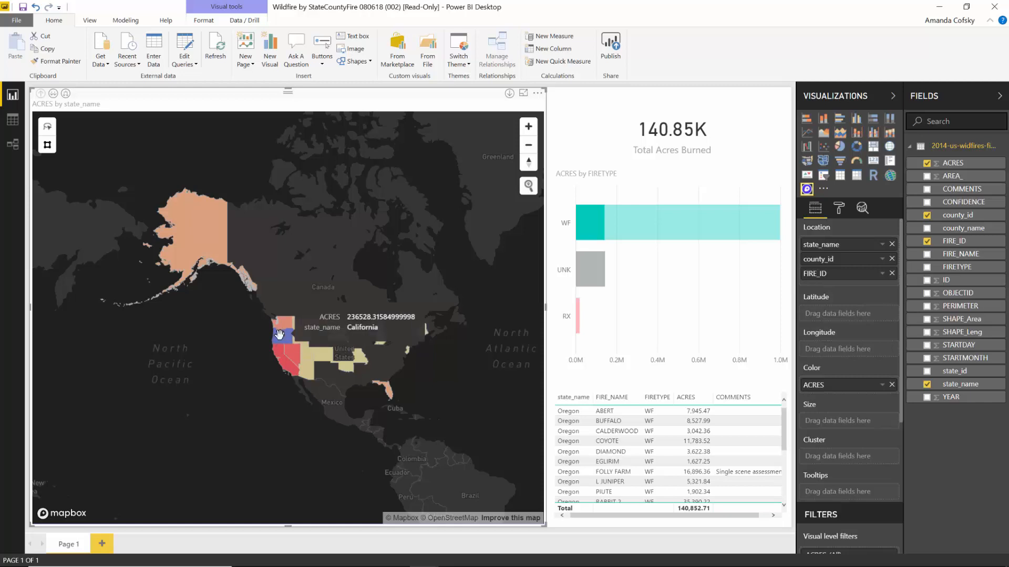
mouse_move(279, 336)
click(341, 262)
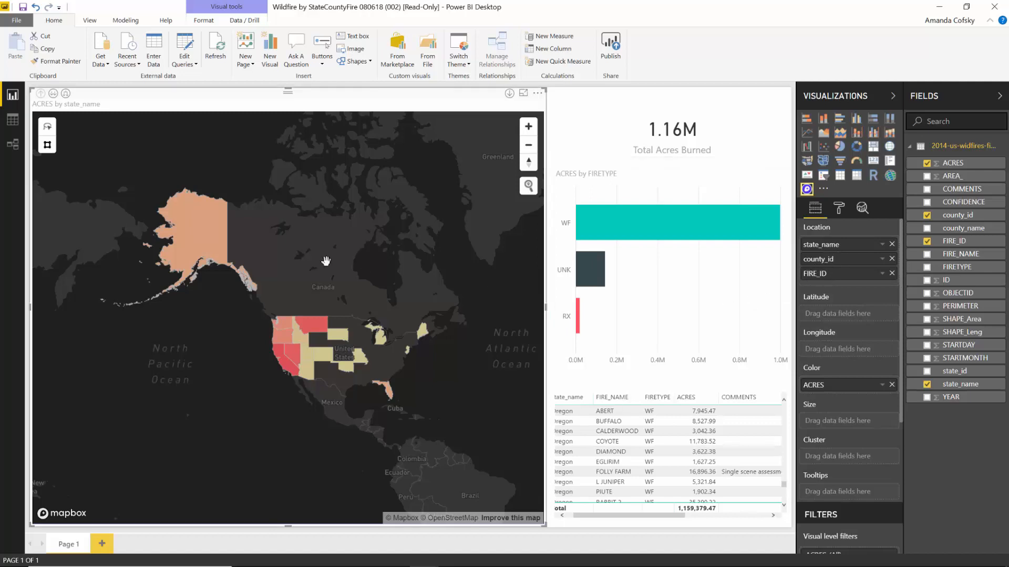
- Expand the wildfire map to counties, then individual fires, zoom into Idaho, and drill back up to counties
click(65, 94)
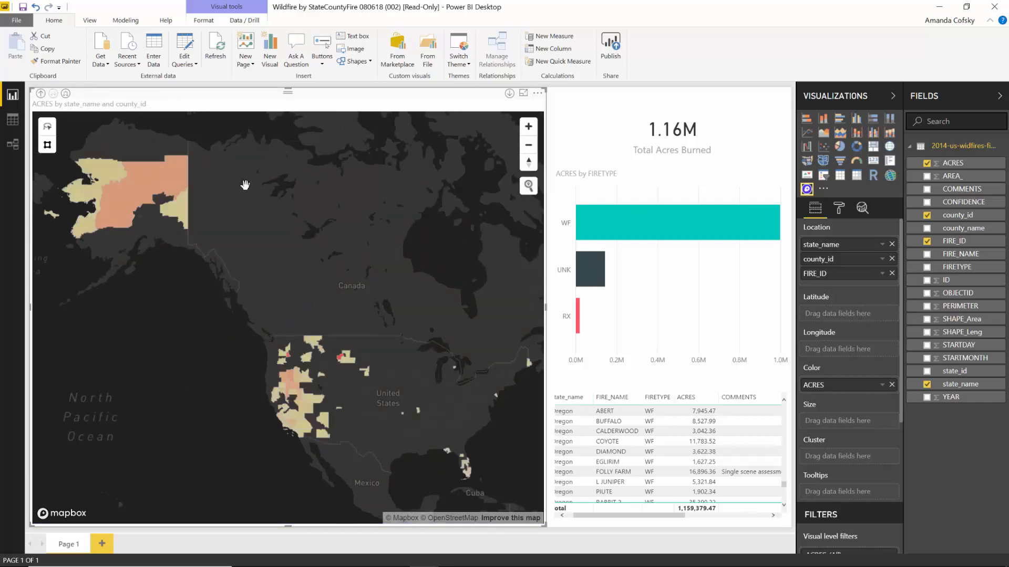
click(65, 94)
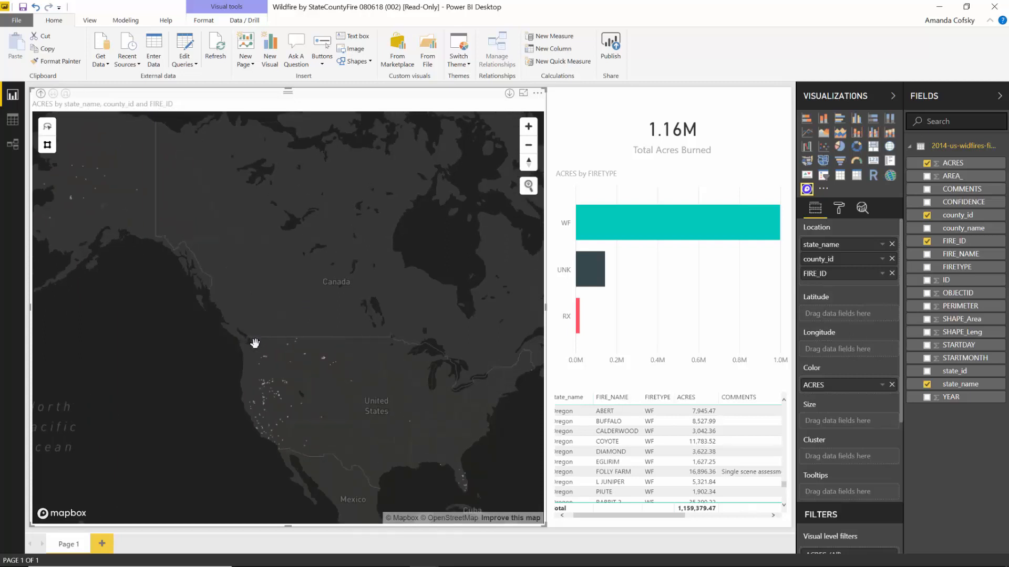
scroll(281, 377, up, 3)
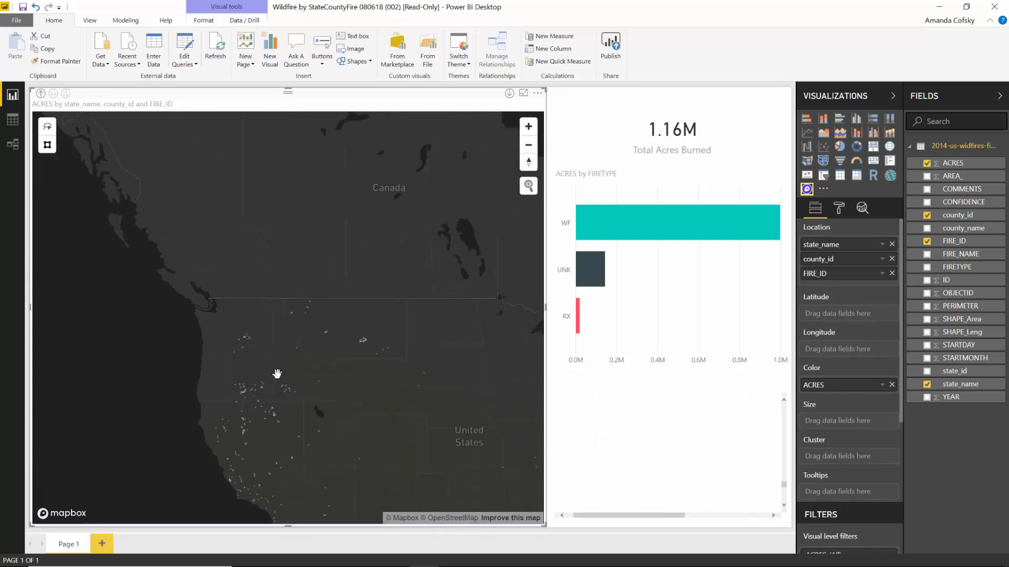
scroll(277, 373, up, 3)
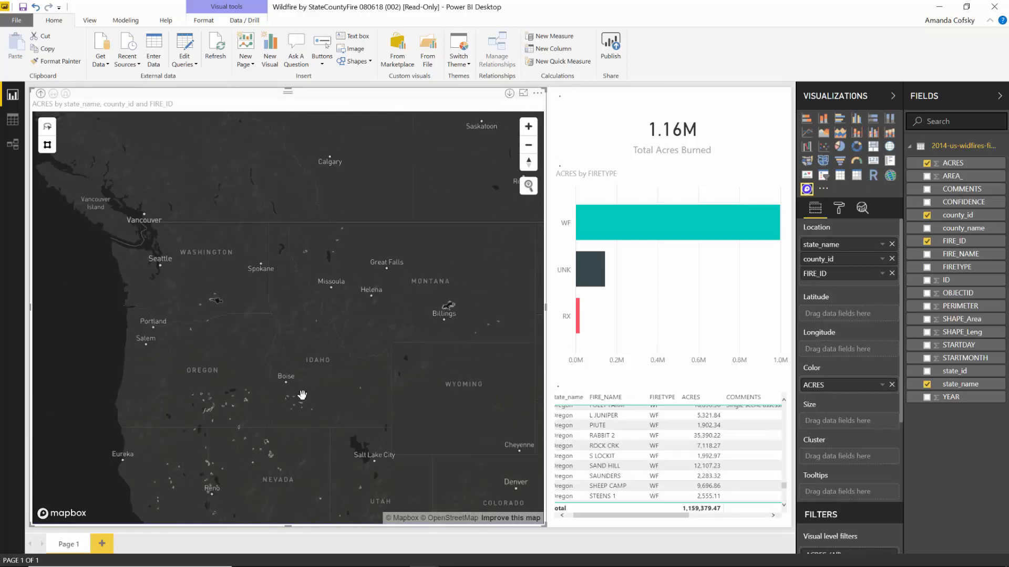
scroll(302, 395, up, 4)
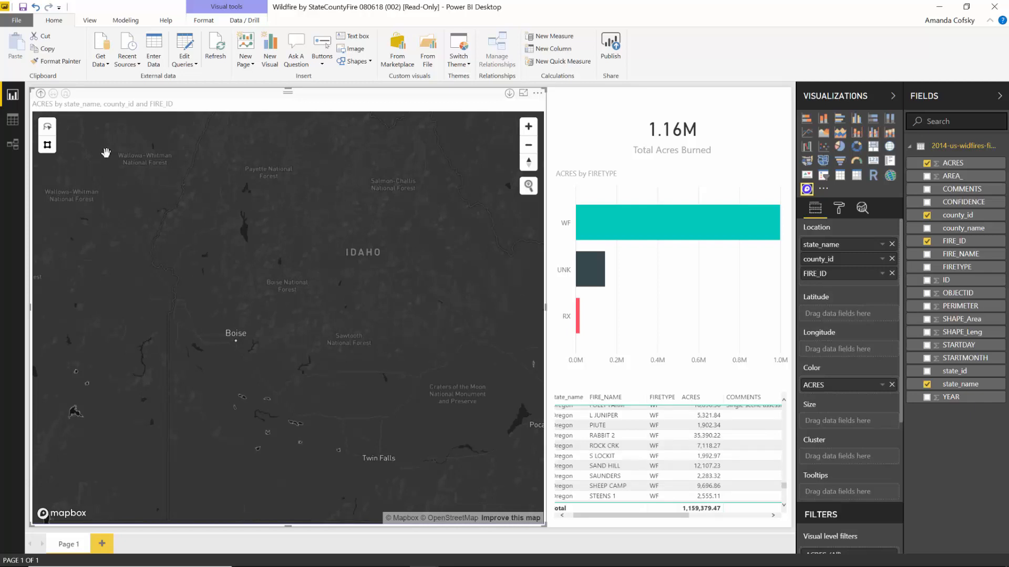
click(40, 92)
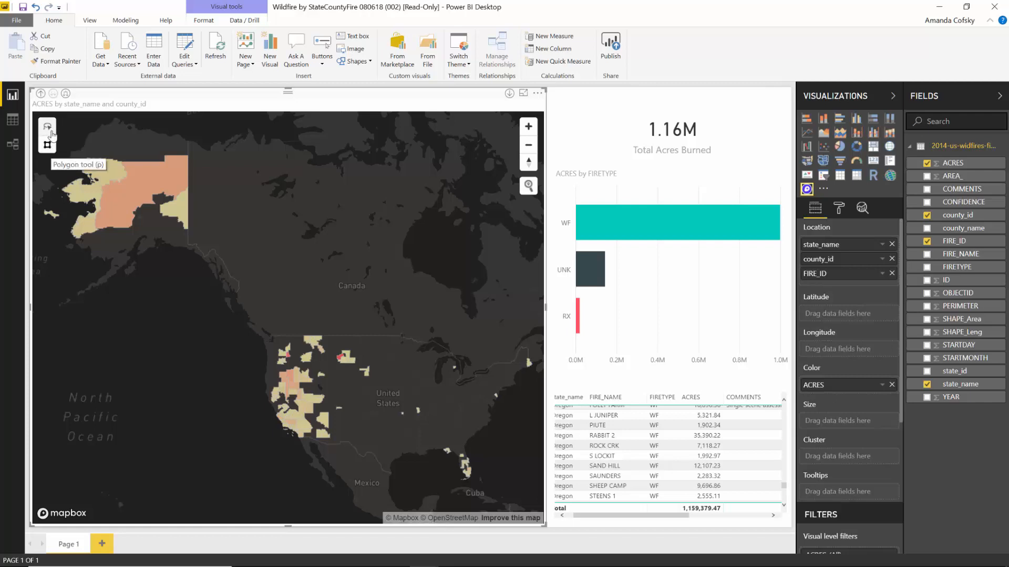
- Lasso-select the Washington counties on the wildfire map
click(47, 129)
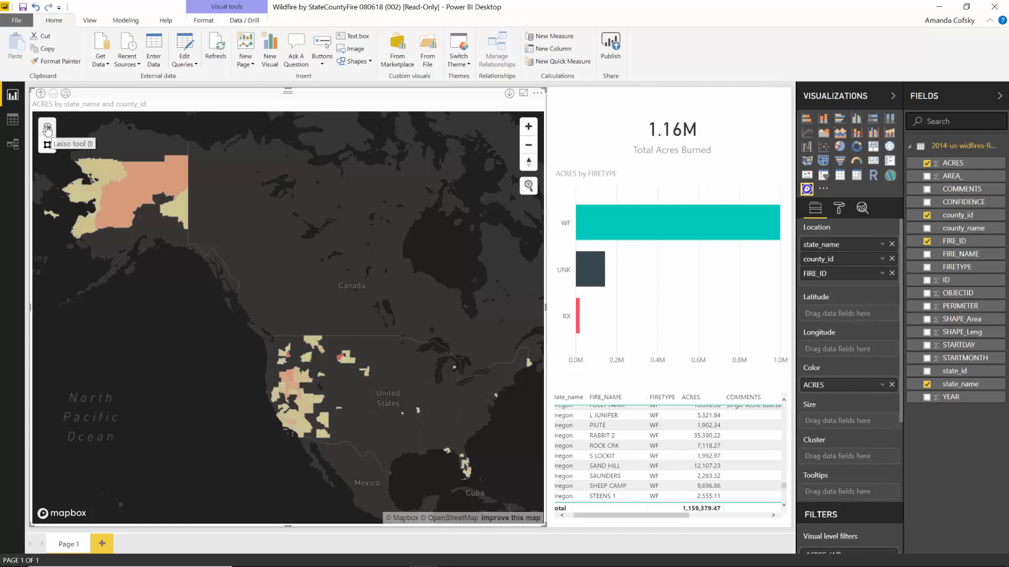
click(276, 336)
click(304, 346)
mouse_move(306, 357)
mouse_down()
mouse_move(297, 374)
mouse_move(276, 374)
mouse_move(261, 358)
mouse_move(274, 342)
mouse_up()
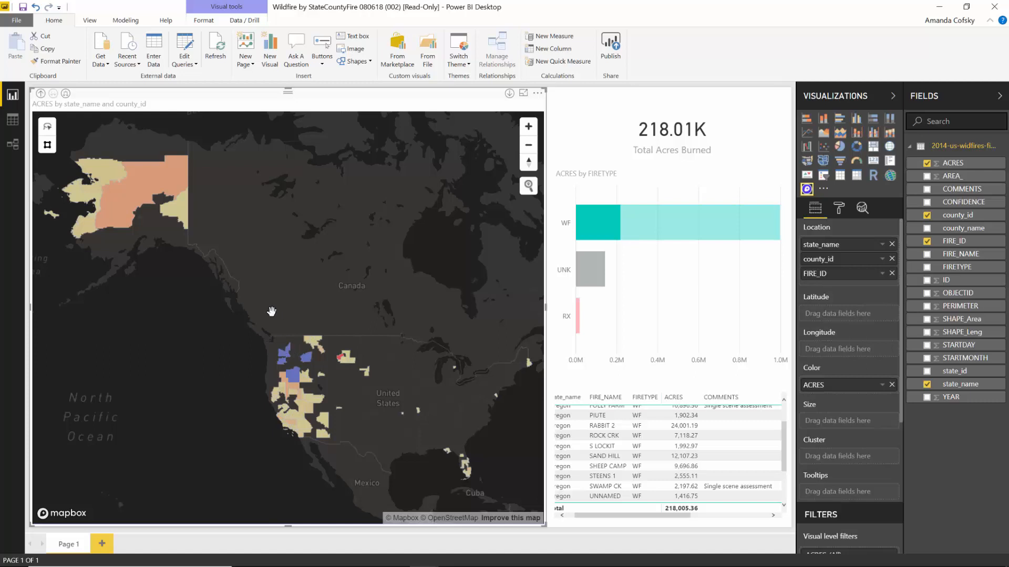
- Select more western counties with a polygon outline, then switch to the swDataTextBox report
click(47, 145)
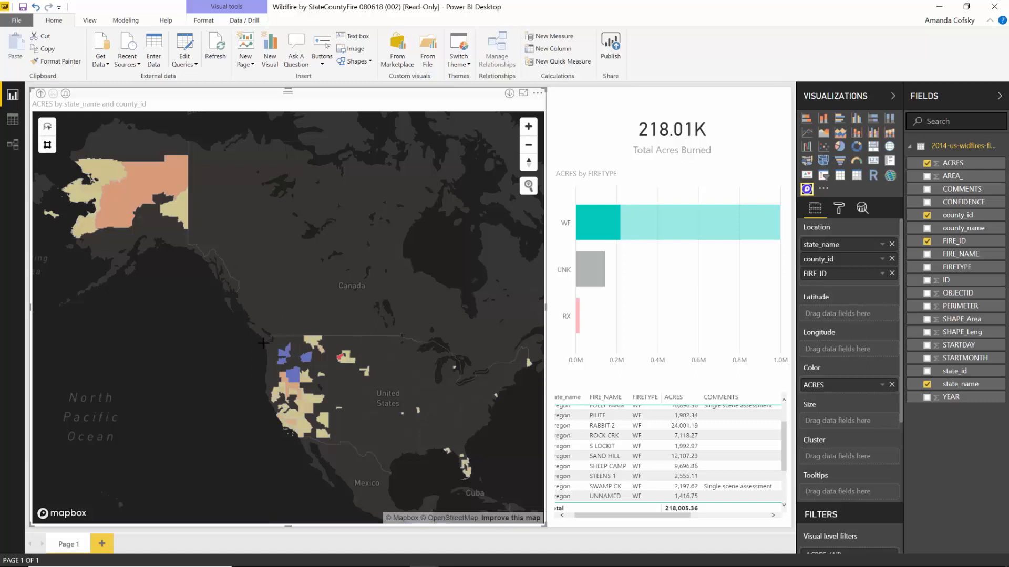
click(292, 322)
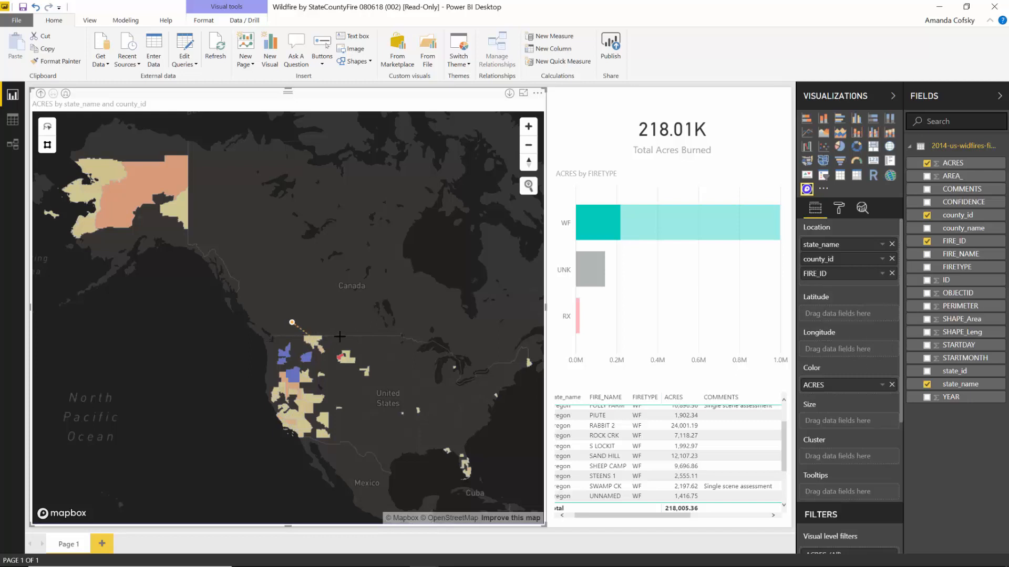
click(334, 328)
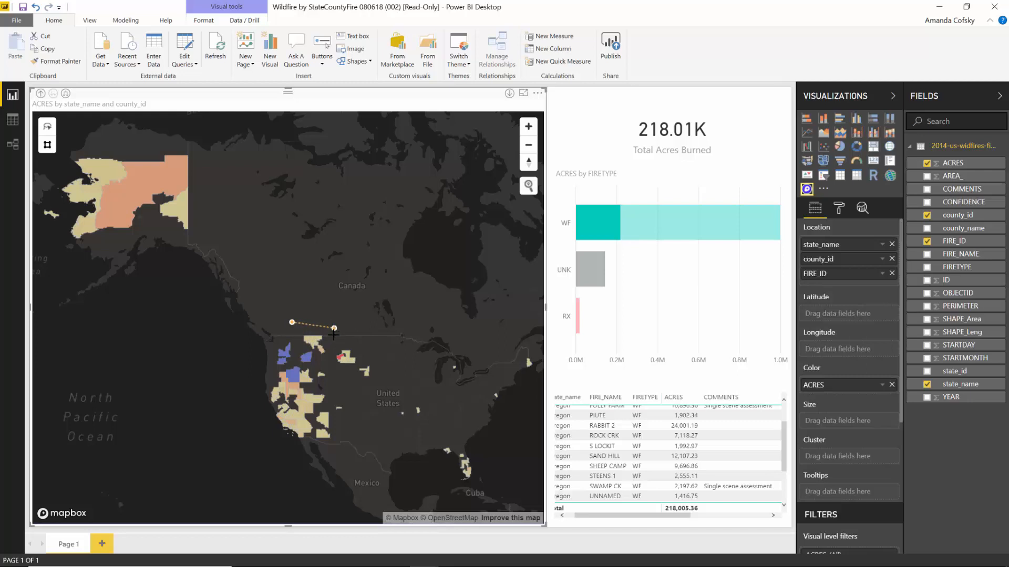
click(317, 365)
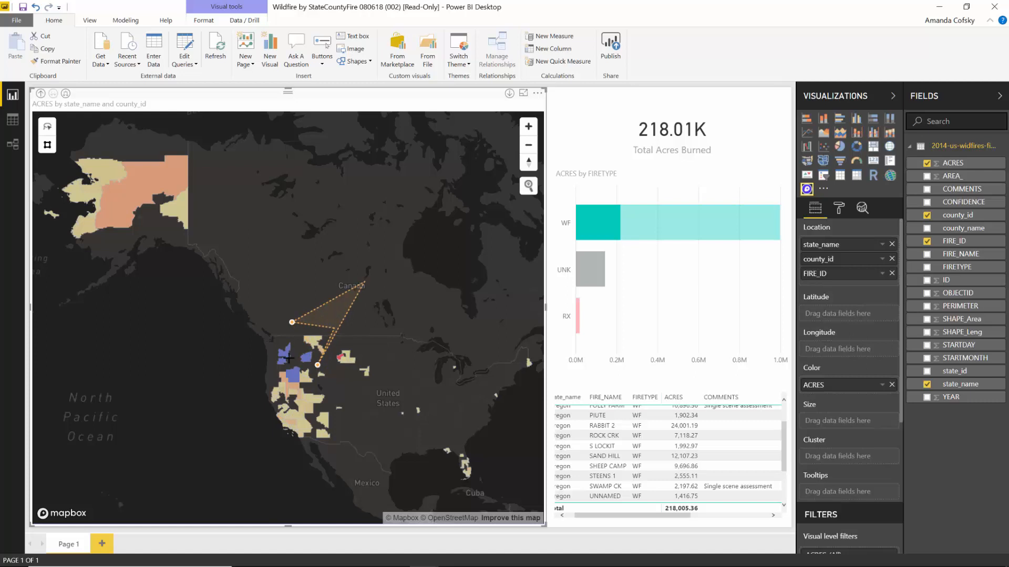
click(292, 324)
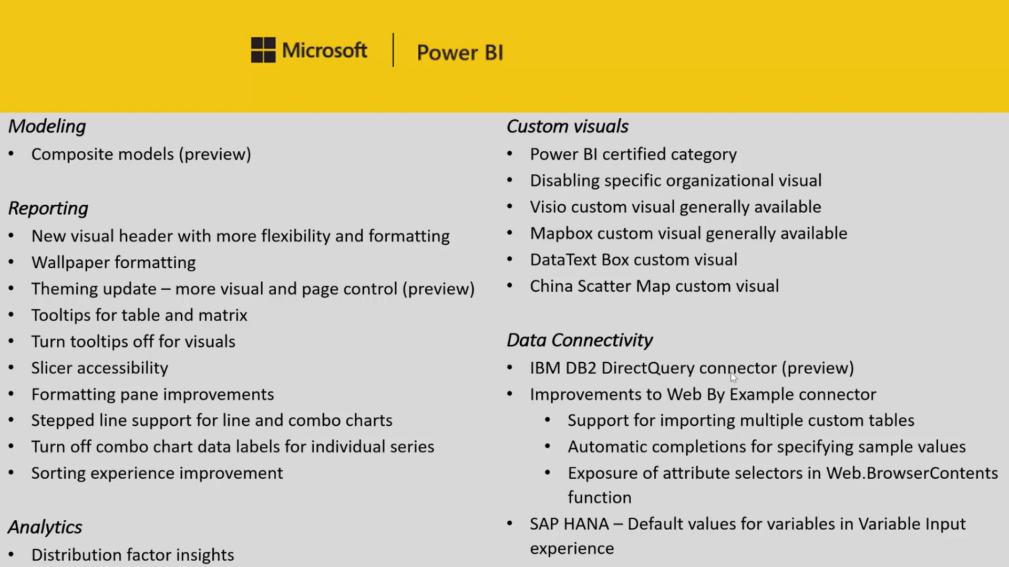
key(alt+Tab)
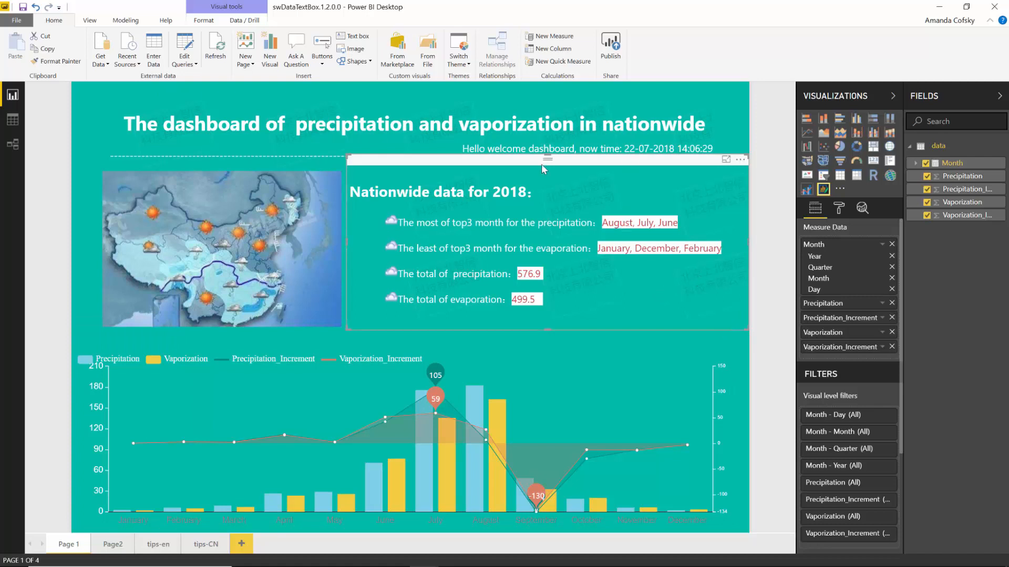
- Resize the Nationwide data for 2018 text box and show its More options menu
mouse_move(347, 156)
mouse_down()
mouse_move(361, 164)
mouse_move(348, 157)
mouse_up()
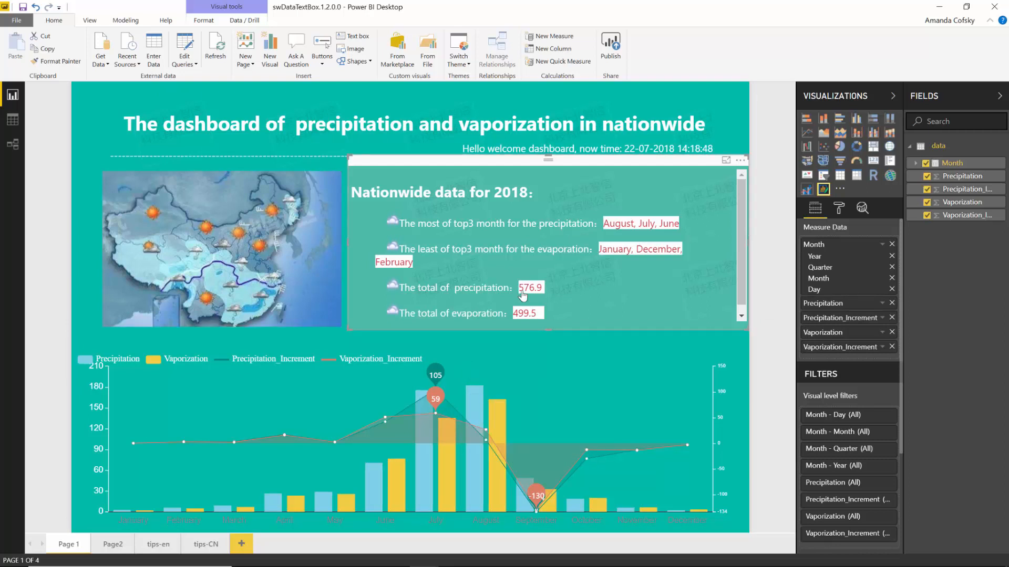
click(740, 160)
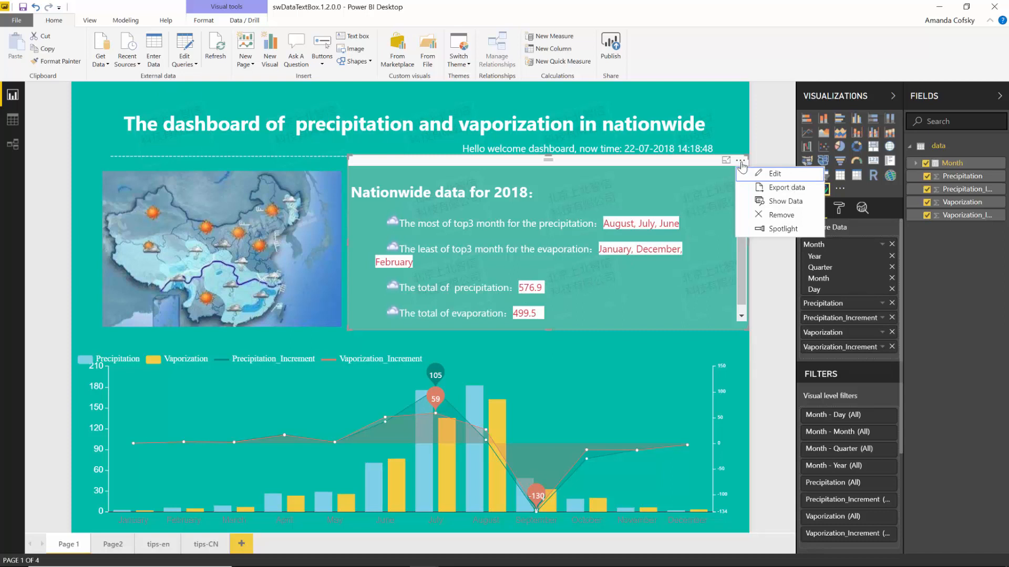
- Edit the text box, scroll its template and script, then check the Data and Preview views
click(752, 172)
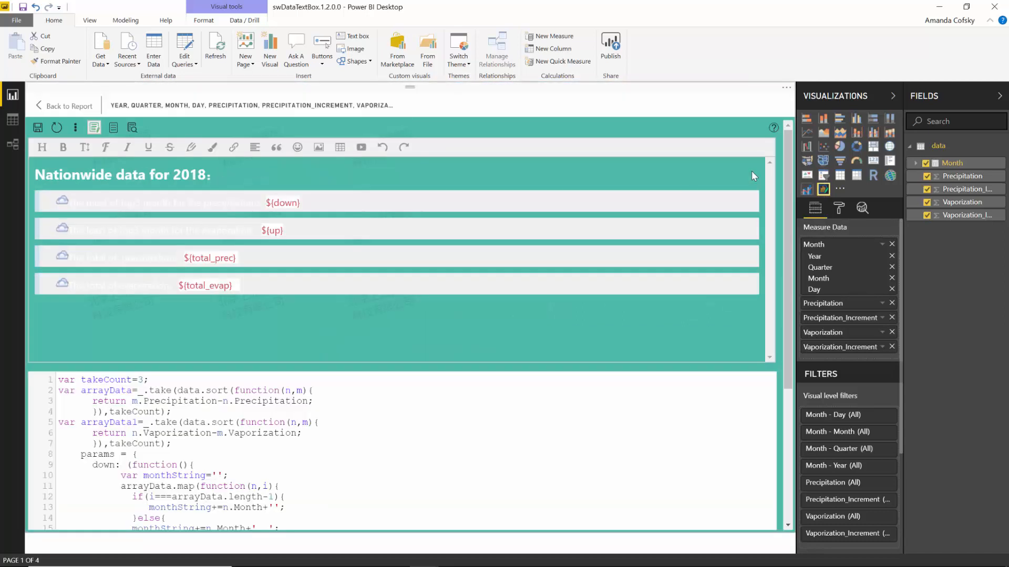
scroll(361, 459, down, 1)
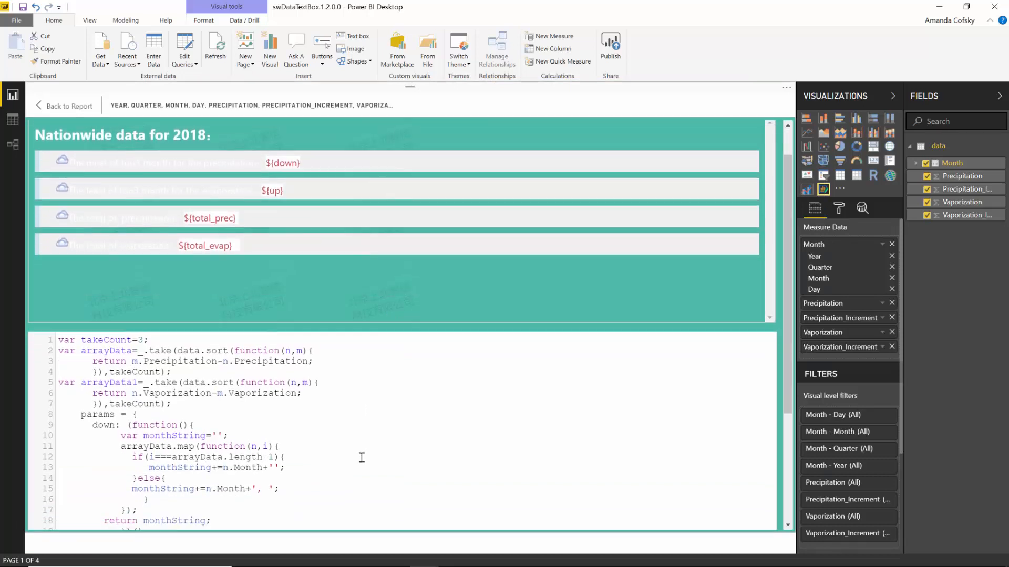
scroll(362, 457, down, 3)
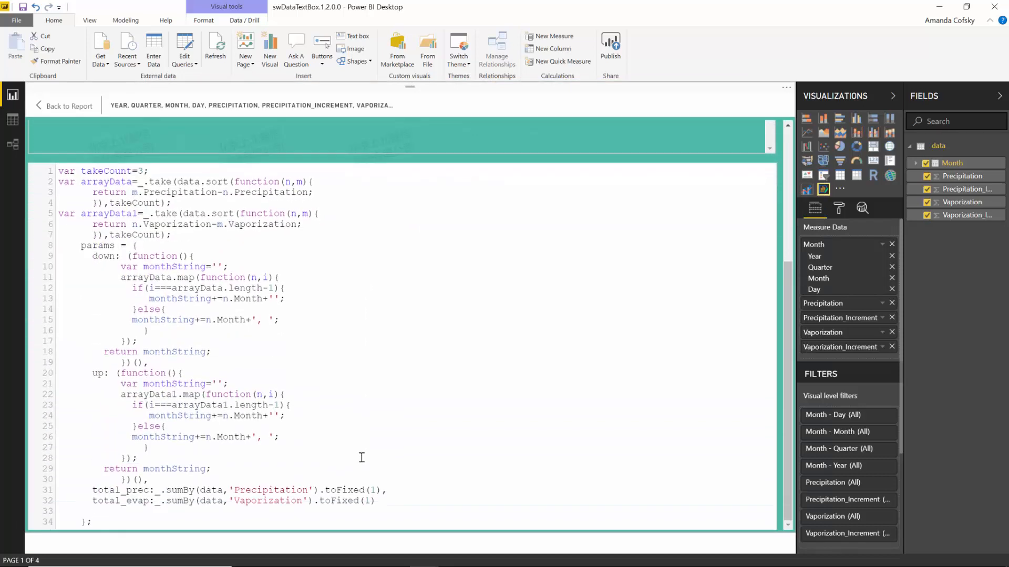
scroll(361, 457, up, 4)
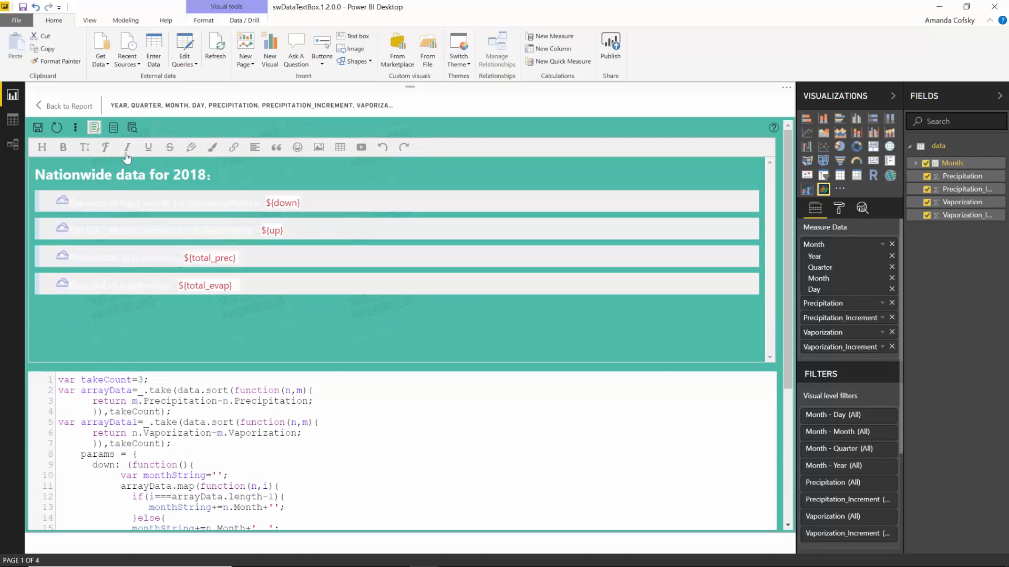
click(113, 128)
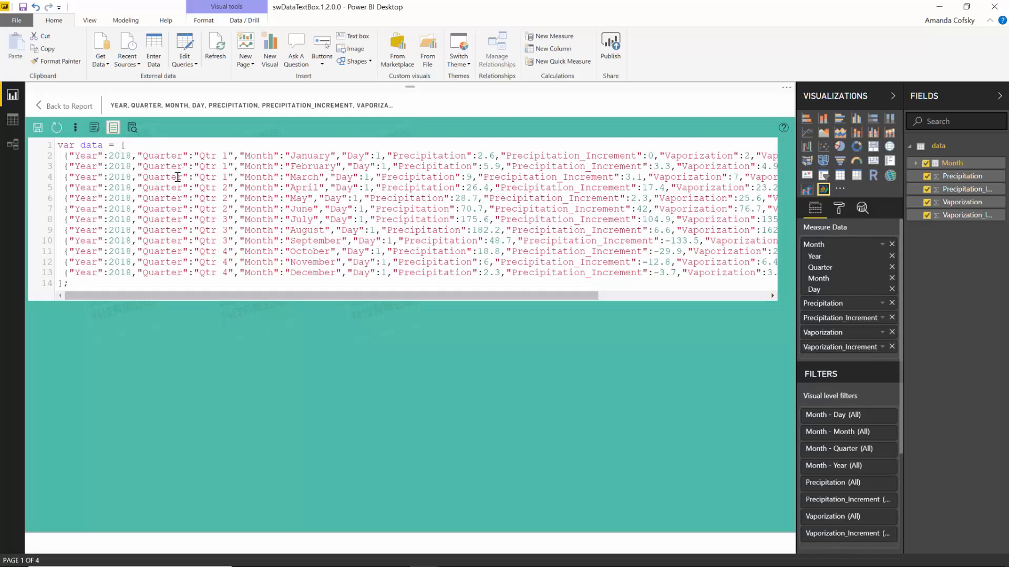
click(132, 128)
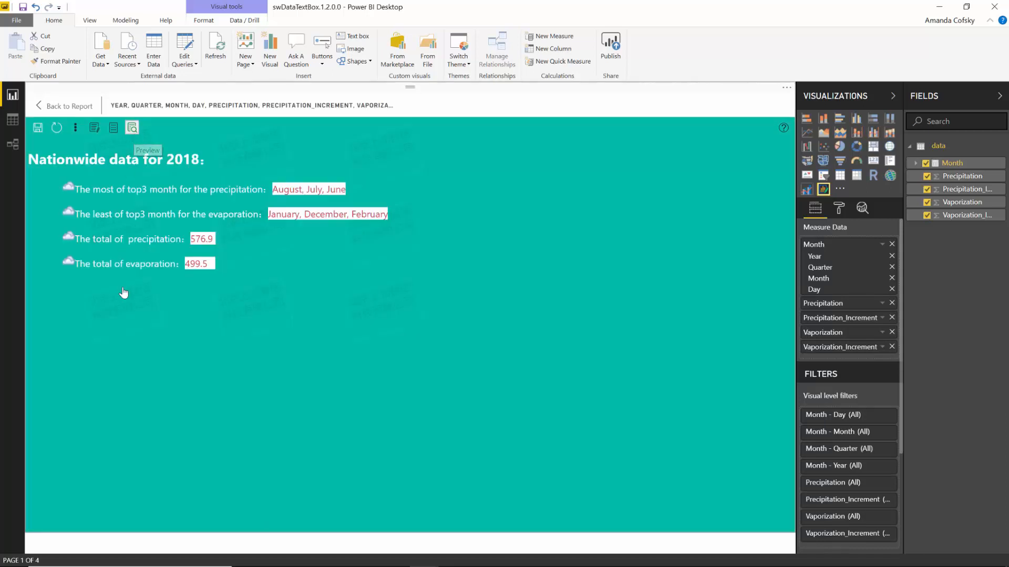
click(112, 128)
click(94, 129)
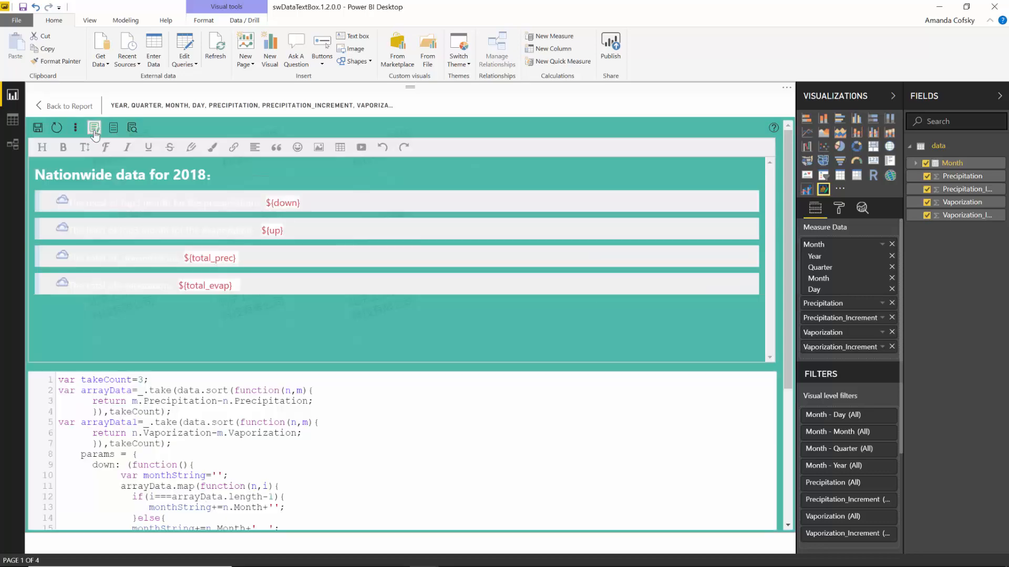
- Return from the text box editor to the report page
click(37, 107)
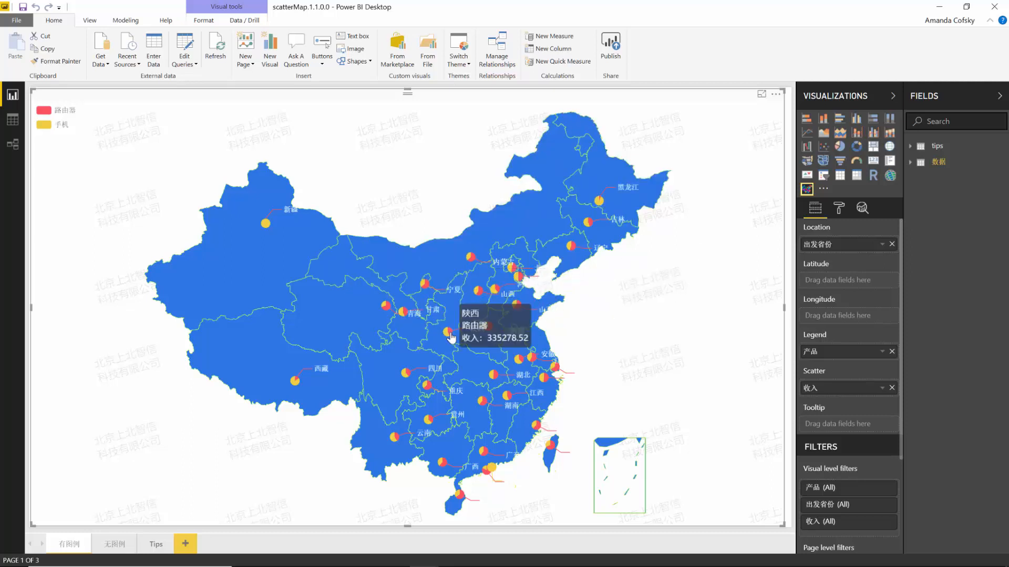
mouse_move(450, 335)
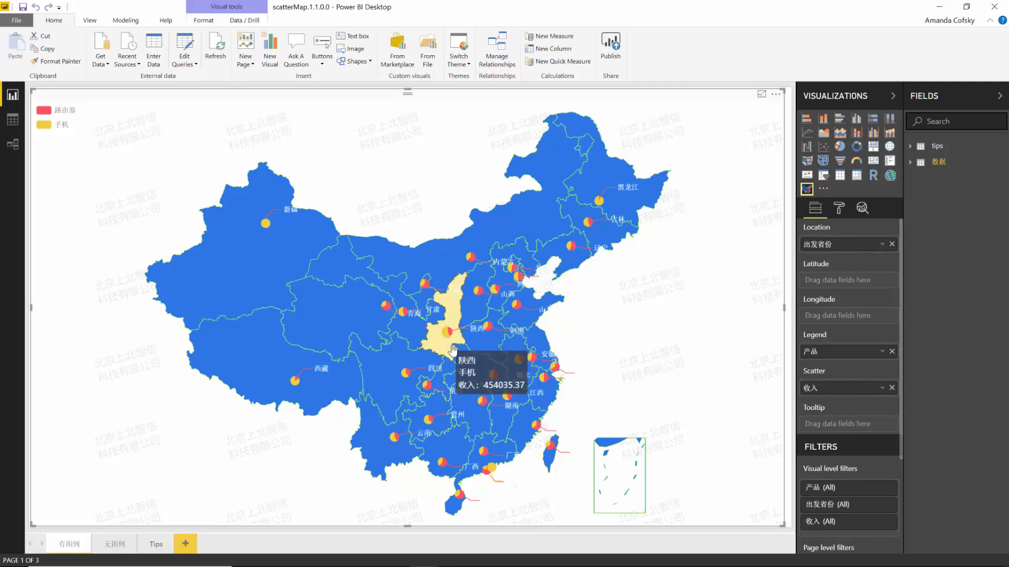
mouse_move(496, 379)
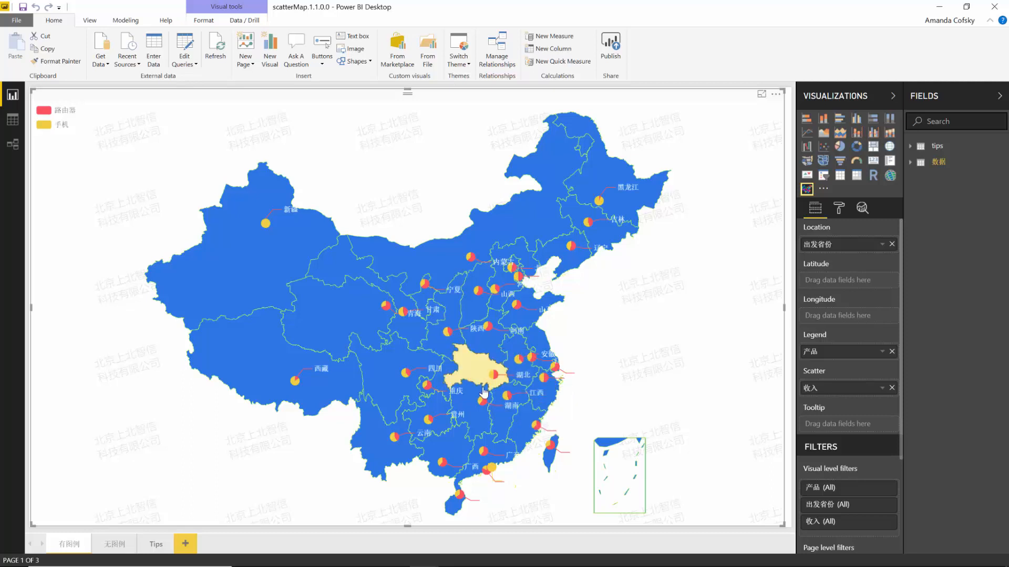
mouse_move(486, 404)
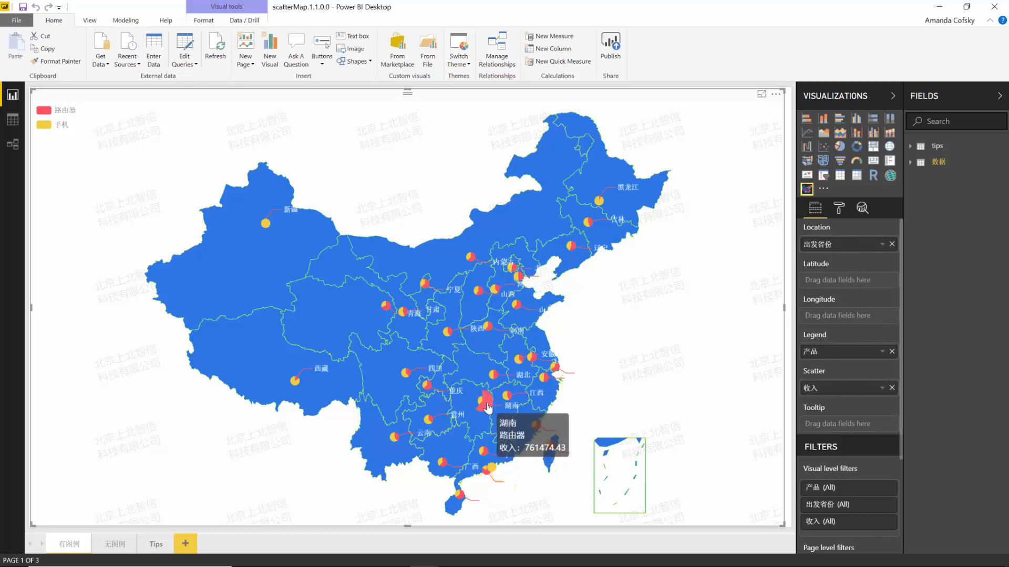